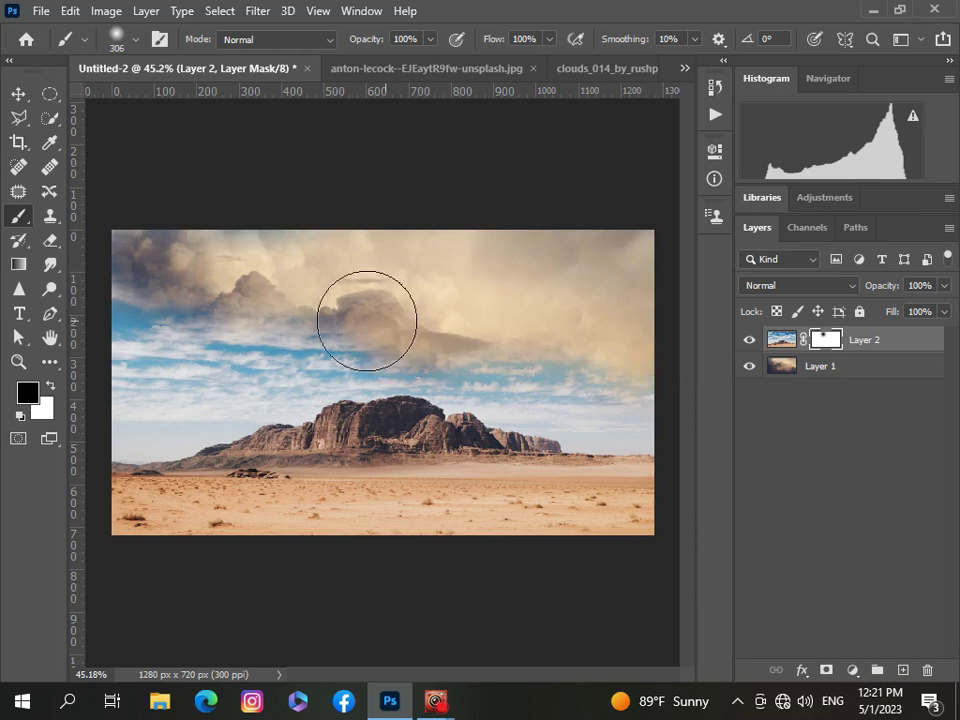
# Paint black on Layer 2's mask with a 130 px brush to replace the blue sky above the mountains with the storm clouds
pyautogui.click(136, 39)
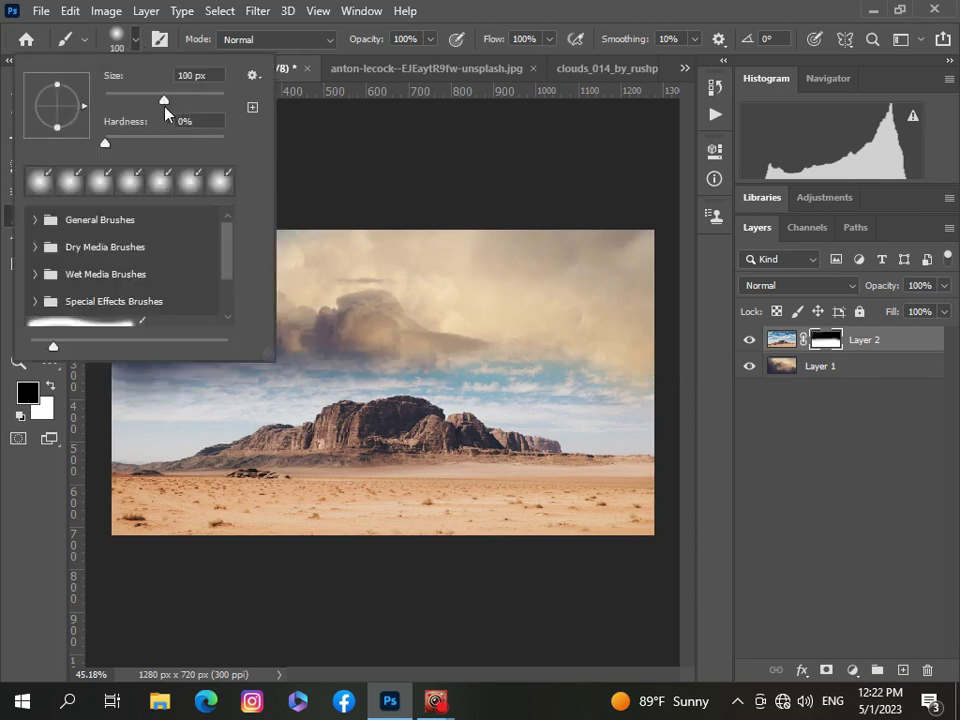
pyautogui.moveTo(151, 100); pyautogui.dragTo(173, 101)
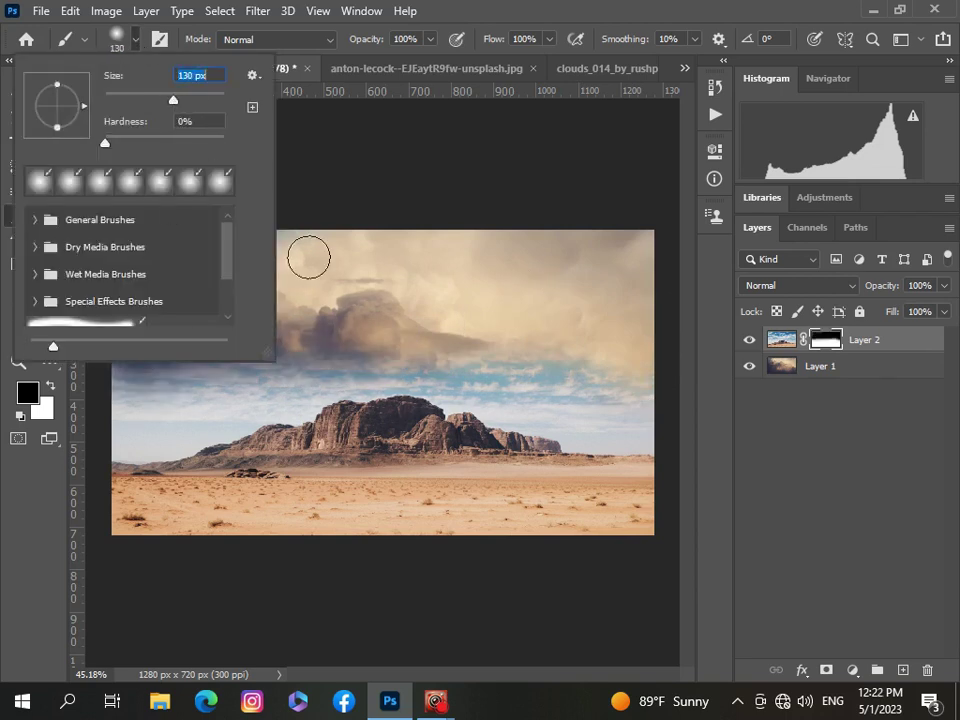
pyautogui.click(206, 408)
pyautogui.scroll(2, 126, 420)
pyautogui.moveTo(124, 414)
pyautogui.mouseDown()
pyautogui.moveTo(240, 374)
pyautogui.moveTo(134, 370)
pyautogui.moveTo(325, 357)
pyautogui.moveTo(111, 362)
pyautogui.moveTo(264, 366)
pyautogui.moveTo(505, 335)
pyautogui.mouseUp()
pyautogui.scroll(-2, 531, 541)
pyautogui.moveTo(570, 414); pyautogui.dragTo(664, 381)
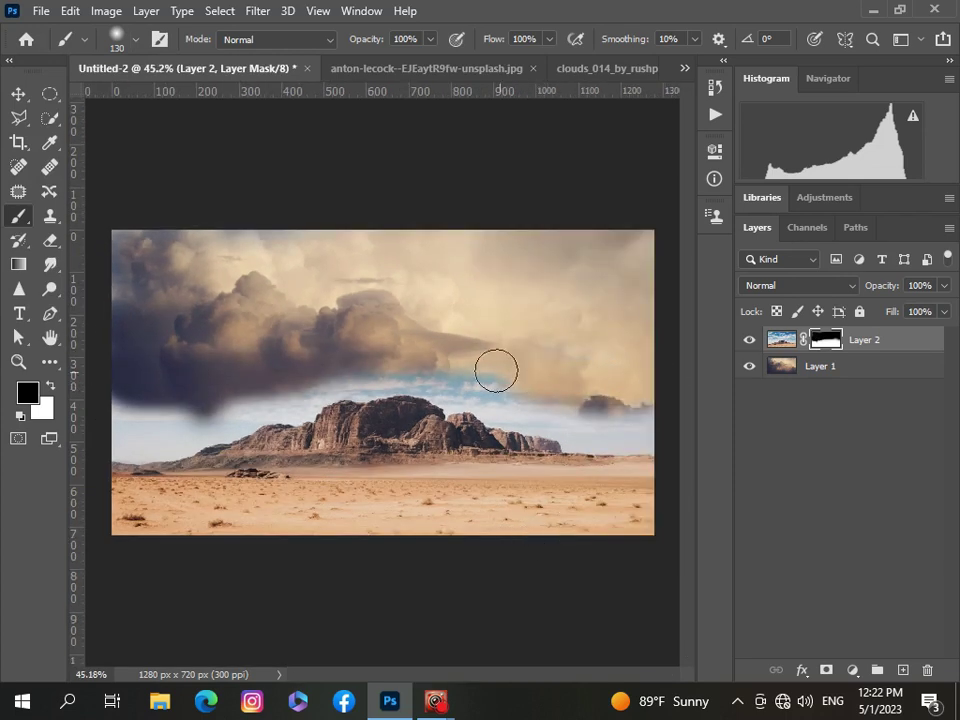
# Set the brush to 38% opacity and 171 px, and blend the mask across the pale sky and mountain tops
pyautogui.click(431, 40)
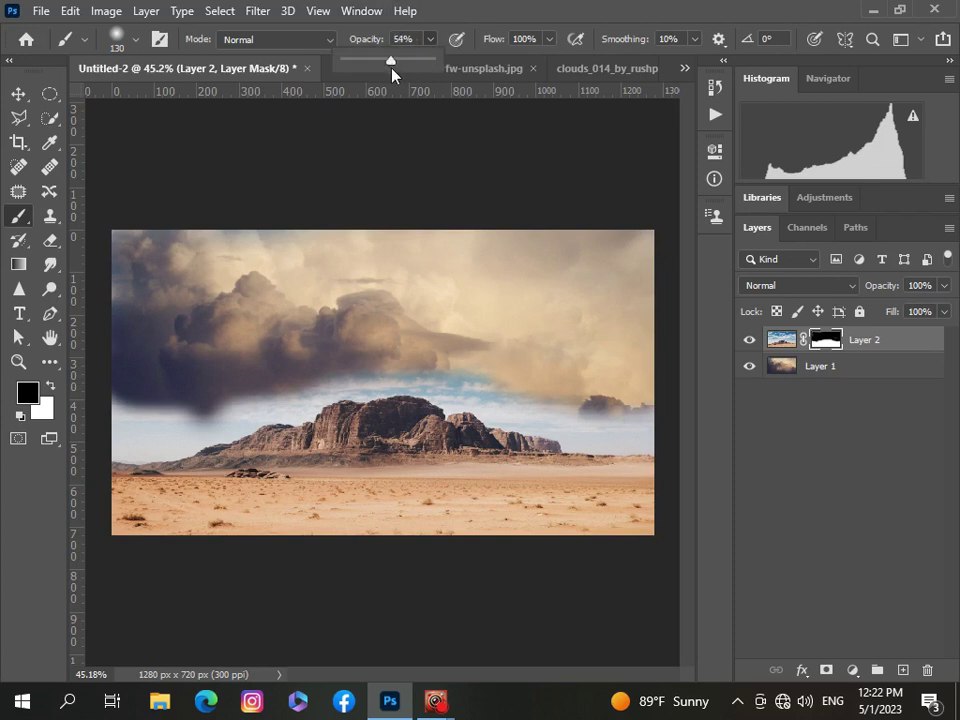
pyautogui.click(135, 40)
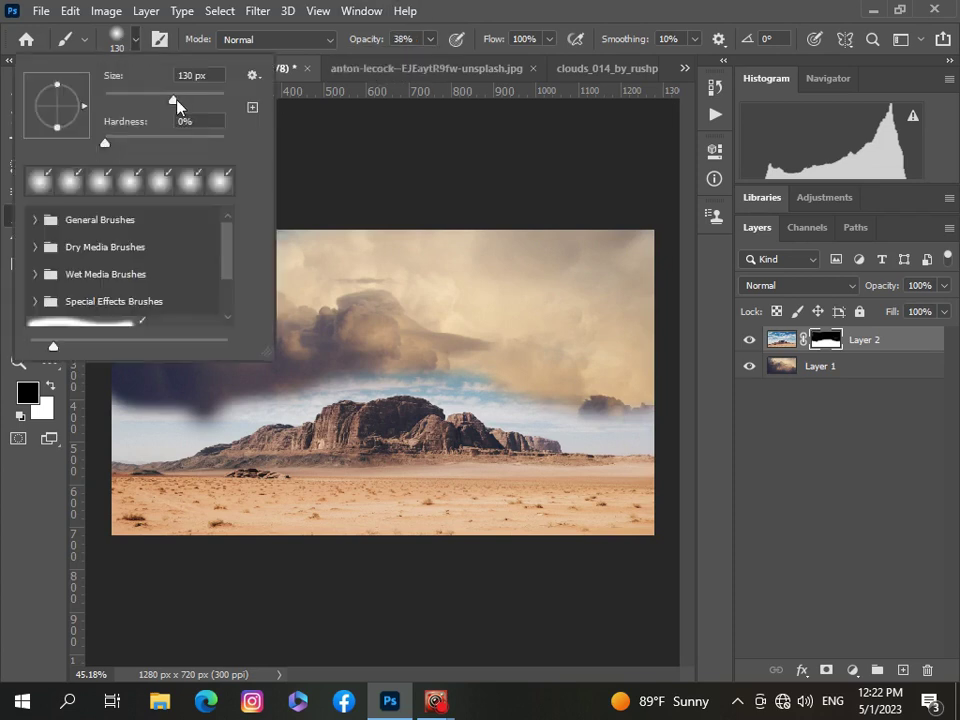
pyautogui.click(260, 374)
pyautogui.moveTo(253, 407)
pyautogui.mouseDown()
pyautogui.moveTo(202, 421)
pyautogui.moveTo(190, 429)
pyautogui.moveTo(207, 430)
pyautogui.moveTo(150, 444)
pyautogui.moveTo(465, 423)
pyautogui.moveTo(358, 410)
pyautogui.moveTo(399, 398)
pyautogui.moveTo(299, 408)
pyautogui.moveTo(613, 410)
pyautogui.moveTo(502, 426)
pyautogui.moveTo(584, 413)
pyautogui.mouseUp()
pyautogui.scroll(-2, 189, 405)
pyautogui.scroll(1, 189, 407)
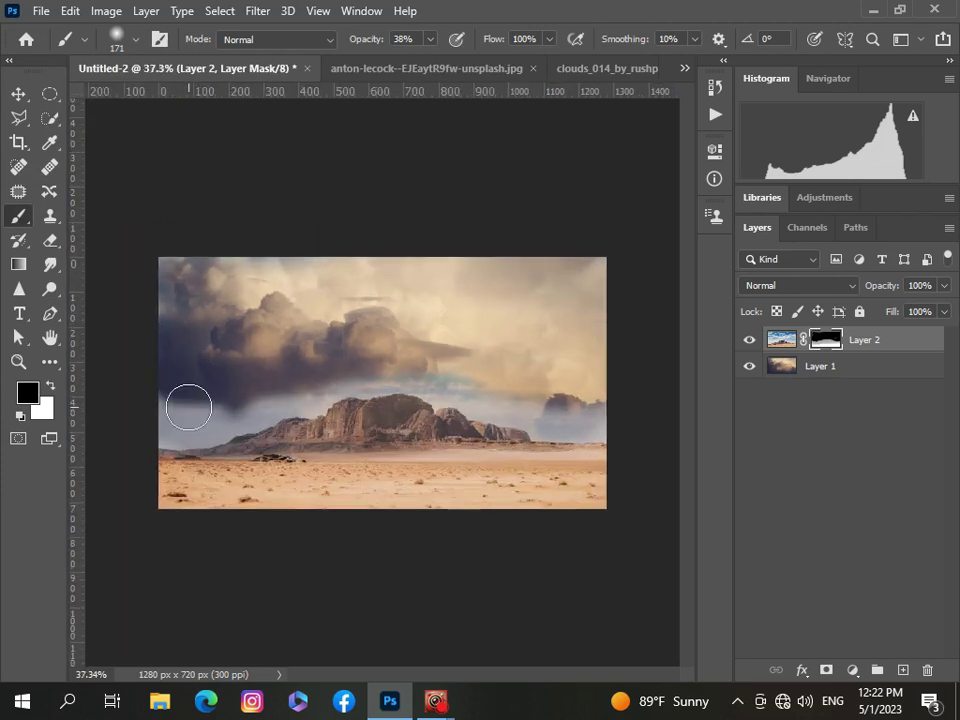
# Soften the remaining pale sky along the horizon on Layer 2's mask, from the right side across to the left
pyautogui.scroll(-2, 362, 354)
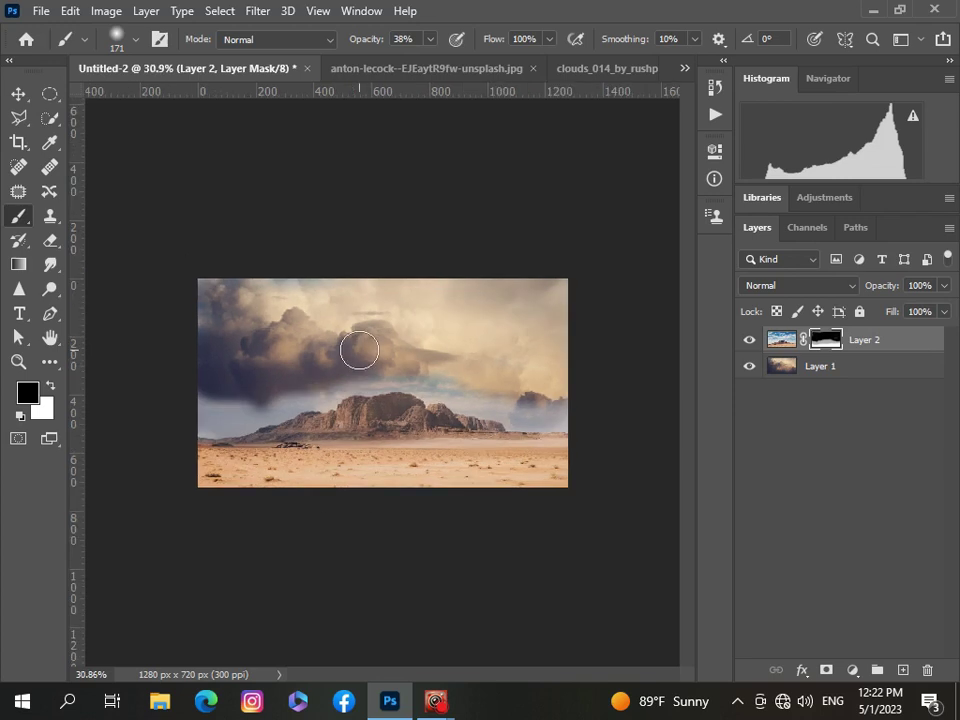
pyautogui.scroll(2, 359, 350)
pyautogui.moveTo(499, 402); pyautogui.dragTo(586, 417)
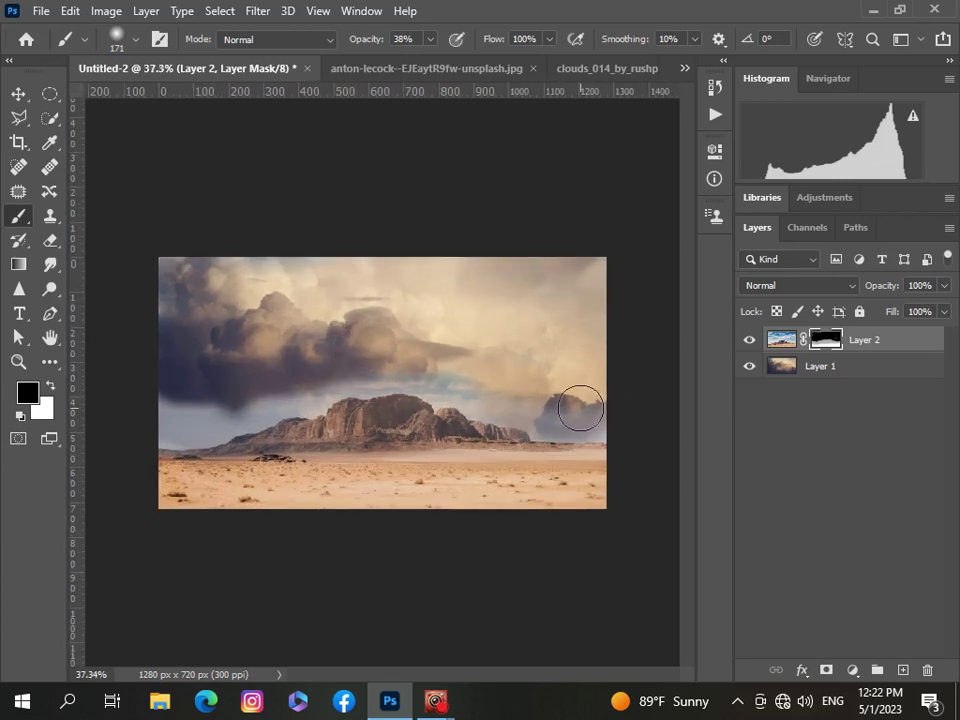
pyautogui.moveTo(489, 386)
pyautogui.mouseDown()
pyautogui.moveTo(290, 377)
pyautogui.moveTo(220, 386)
pyautogui.moveTo(204, 398)
pyautogui.moveTo(235, 399)
pyautogui.moveTo(225, 408)
pyautogui.moveTo(236, 415)
pyautogui.moveTo(164, 427)
pyautogui.moveTo(237, 421)
pyautogui.moveTo(207, 433)
pyautogui.mouseUp()
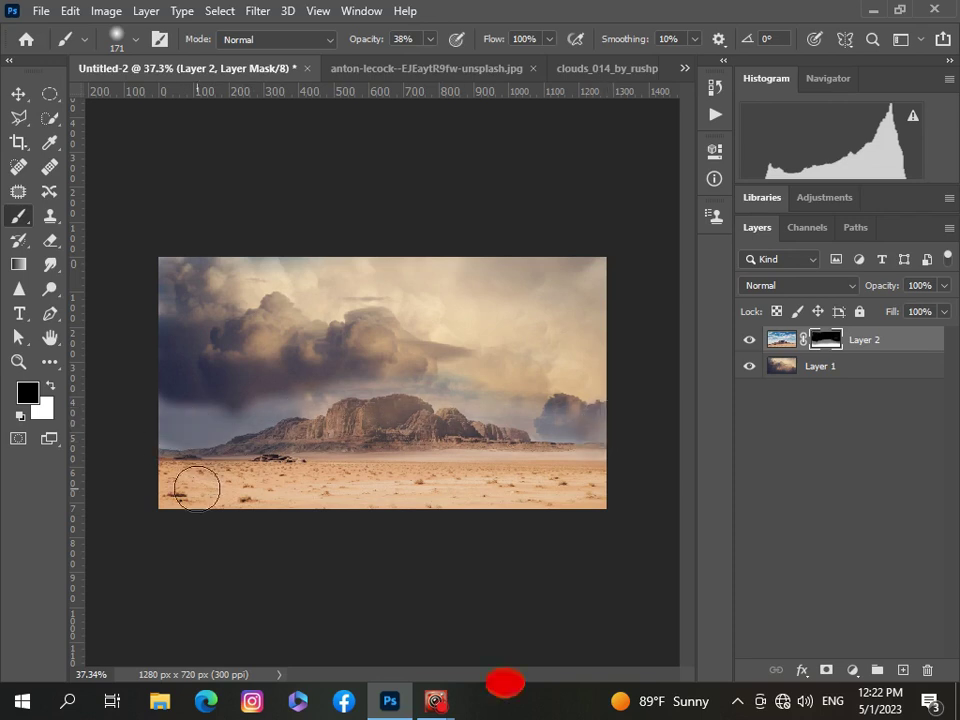
# Fade the mountain top and its right slope into the clouds on Layer 2's mask with the 38% opacity brush
pyautogui.scroll(-2, 200, 450)
pyautogui.scroll(-1, 378, 409)
pyautogui.scroll(2, 374, 407)
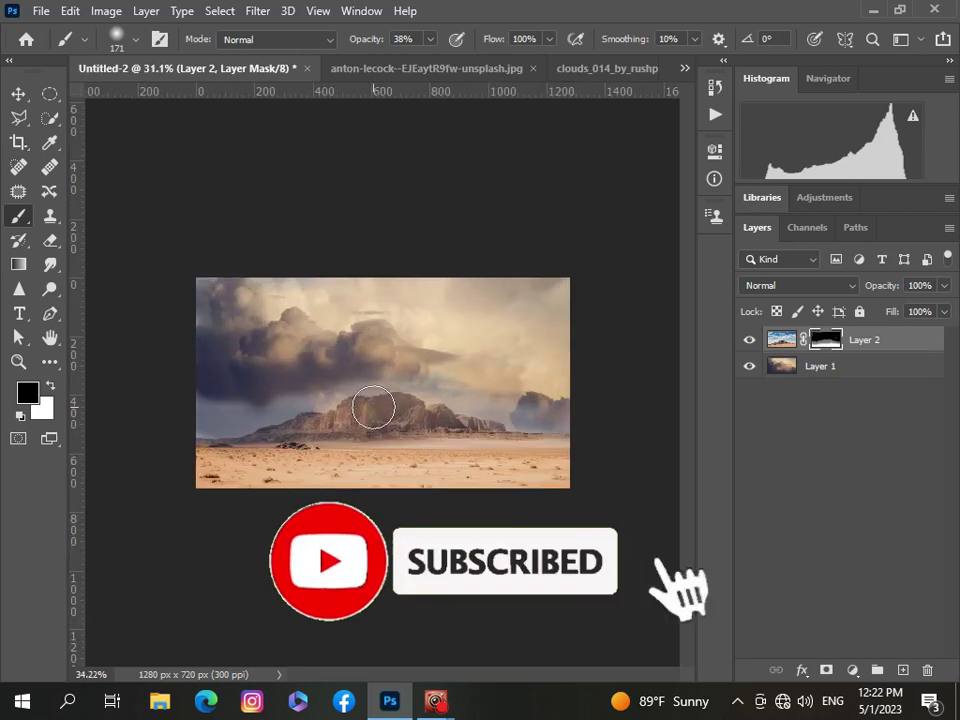
pyautogui.scroll(1, 374, 405)
pyautogui.scroll(1, 165, 420)
pyautogui.scroll(-1, 150, 443)
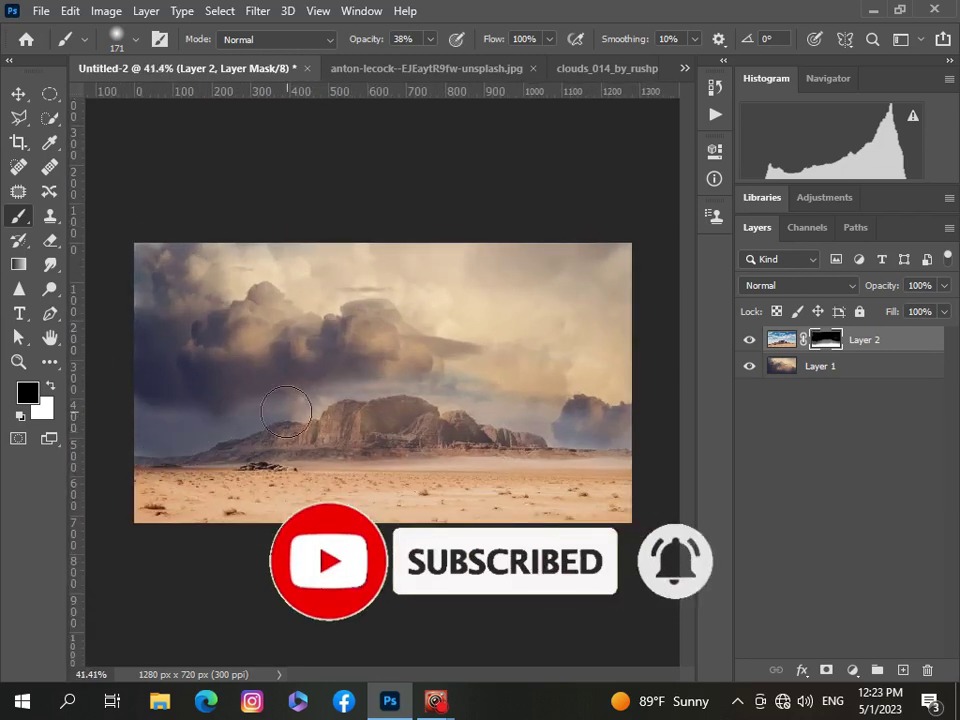
pyautogui.scroll(-1, 191, 411)
pyautogui.scroll(1, 309, 392)
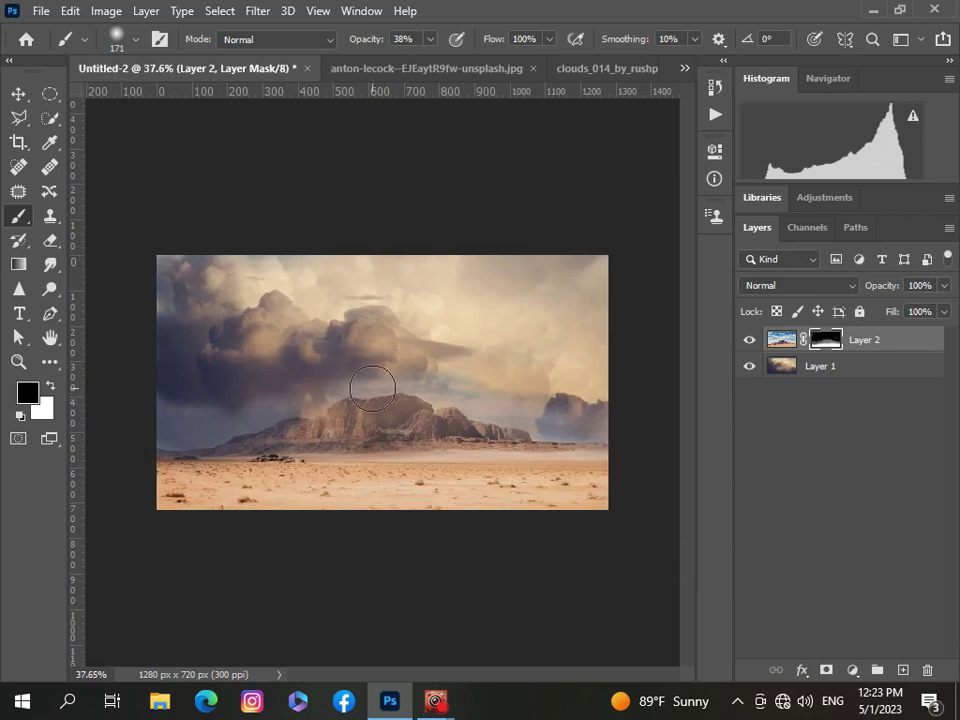
pyautogui.moveTo(372, 388)
pyautogui.mouseDown()
pyautogui.moveTo(361, 383)
pyautogui.moveTo(481, 403)
pyautogui.moveTo(555, 434)
pyautogui.mouseUp()
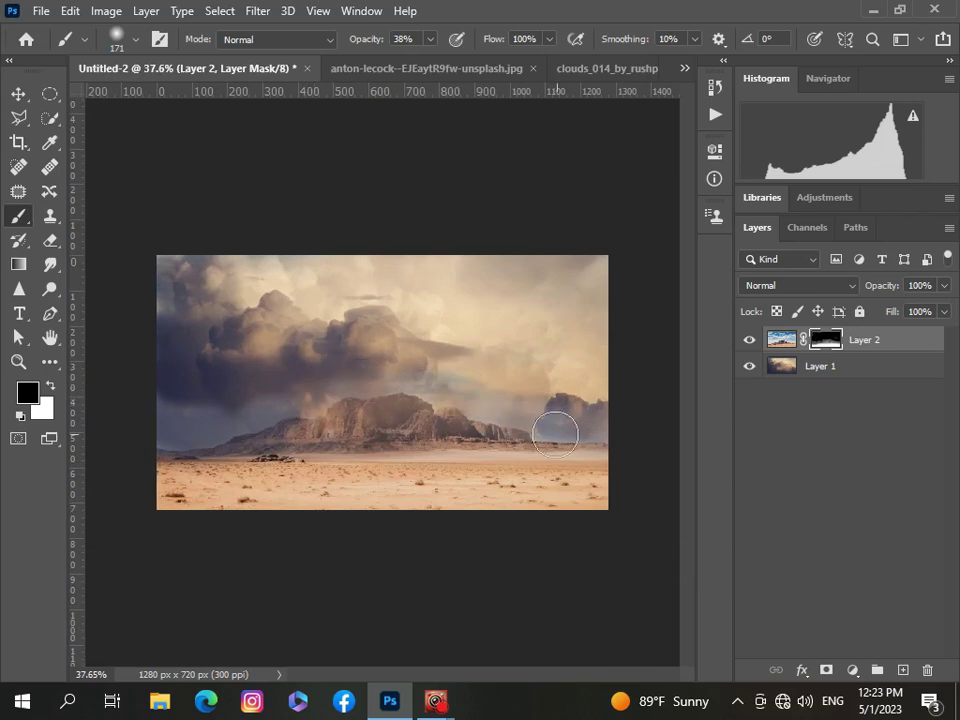
pyautogui.scroll(-1, 388, 429)
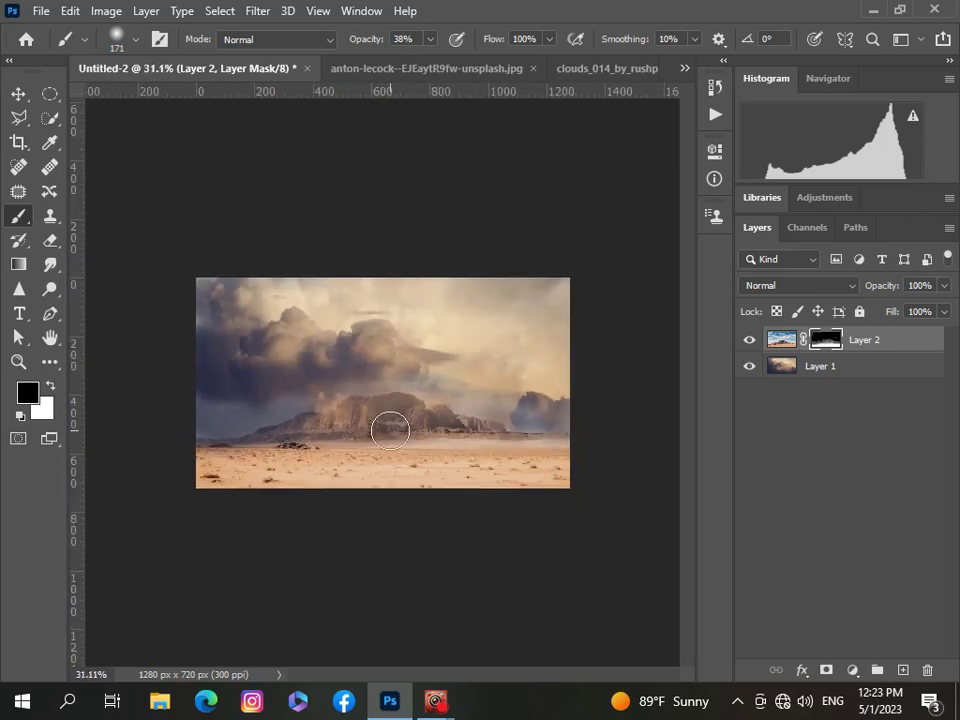
# Set the brush to 354 px and 15% opacity, and lightly paint the mask across the desert ground
pyautogui.click(118, 38)
pyautogui.moveTo(197, 104); pyautogui.dragTo(210, 104)
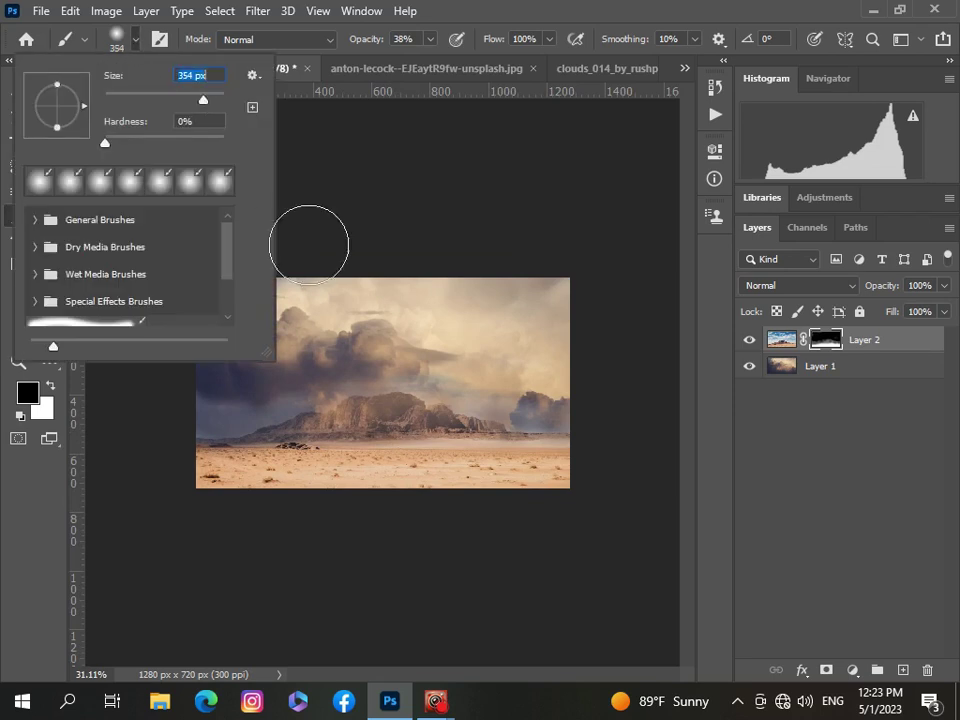
pyautogui.click(340, 150)
pyautogui.click(430, 39)
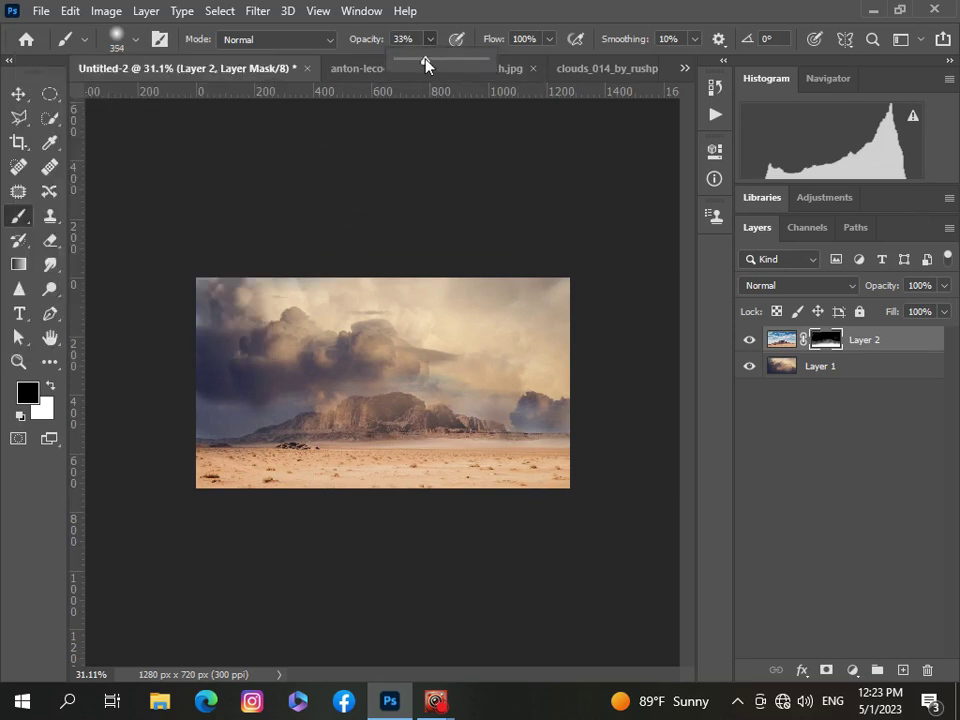
pyautogui.moveTo(413, 66); pyautogui.dragTo(410, 67)
pyautogui.click(210, 469)
pyautogui.moveTo(257, 476); pyautogui.dragTo(503, 467)
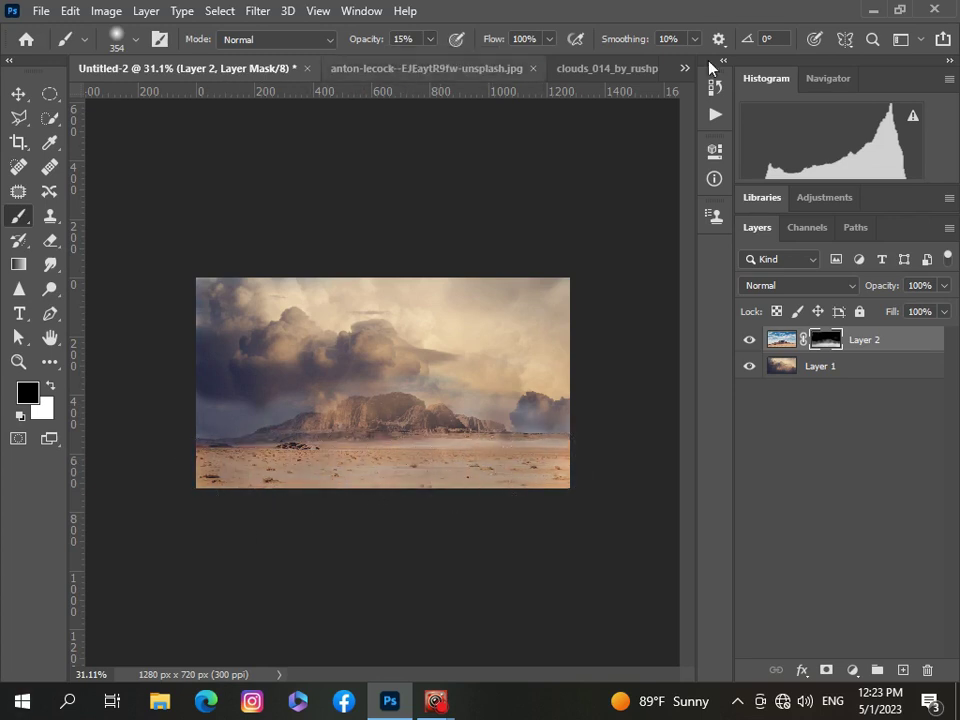
# Add a Hue/Saturation adjustment clipped to Layer 2 with lightness -34 and saturation +10
pyautogui.scroll(2, 386, 452)
pyautogui.click(853, 670)
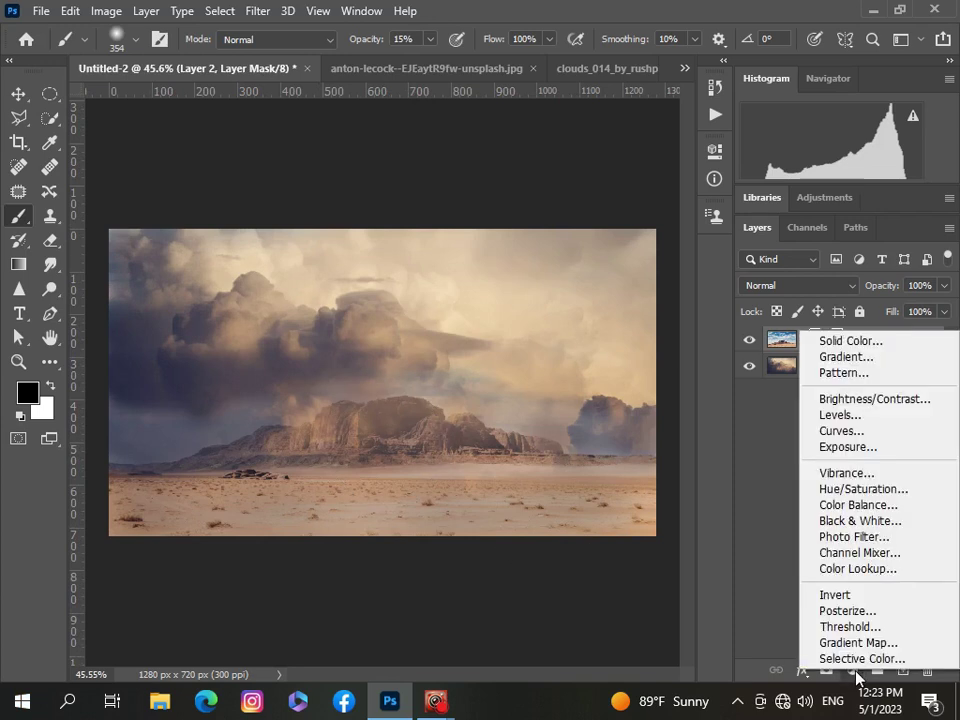
pyautogui.click(851, 489)
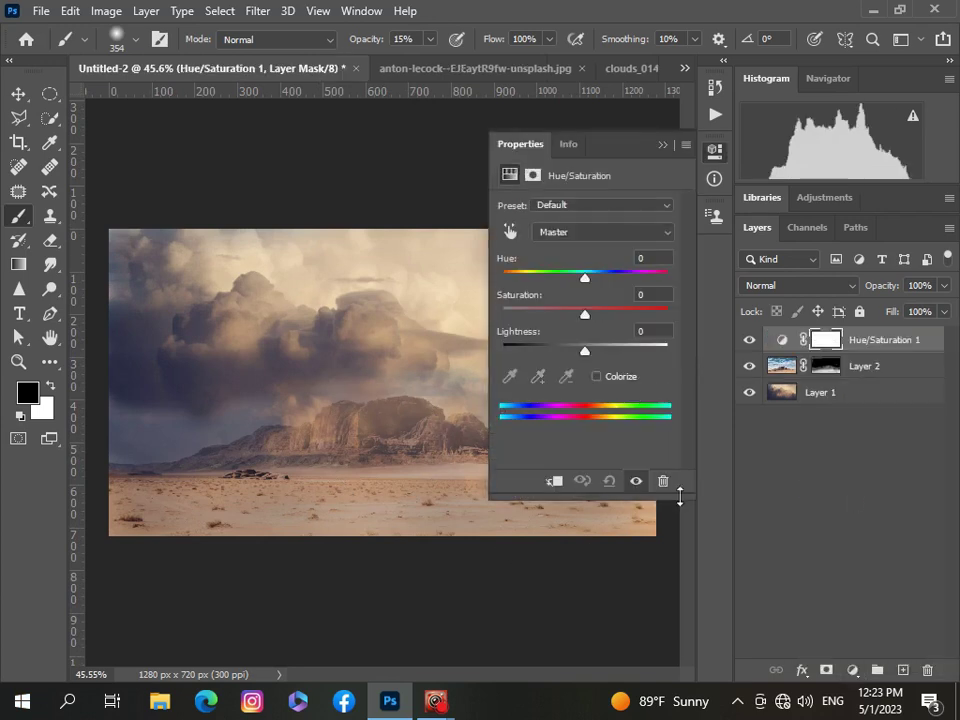
pyautogui.scroll(-1, 610, 505)
pyautogui.click(552, 482)
pyautogui.moveTo(586, 356); pyautogui.dragTo(557, 360)
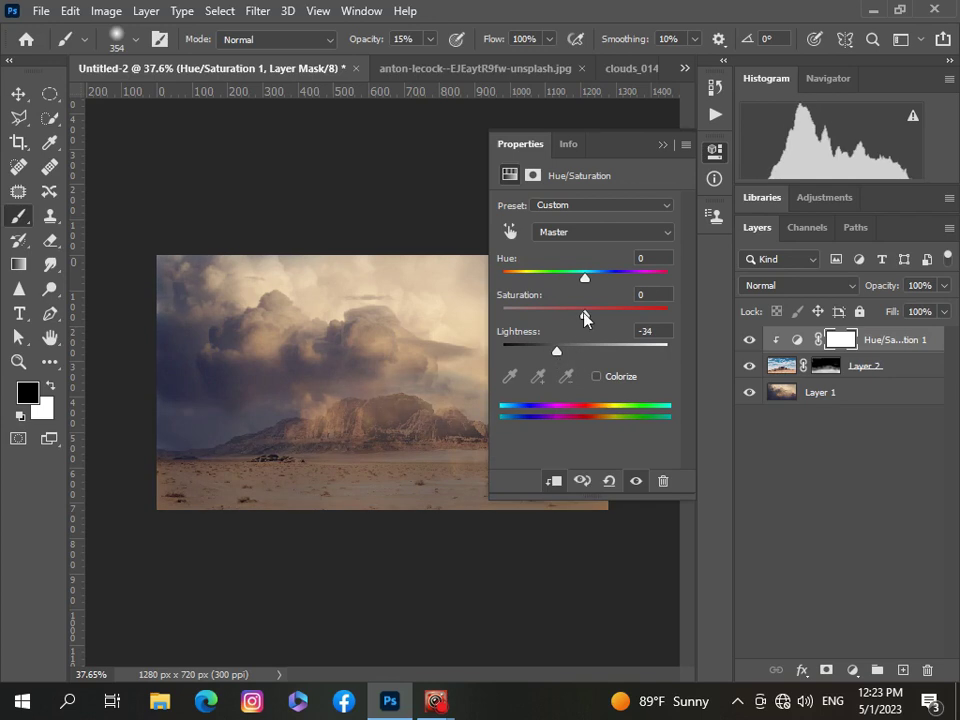
pyautogui.moveTo(585, 314); pyautogui.dragTo(594, 318)
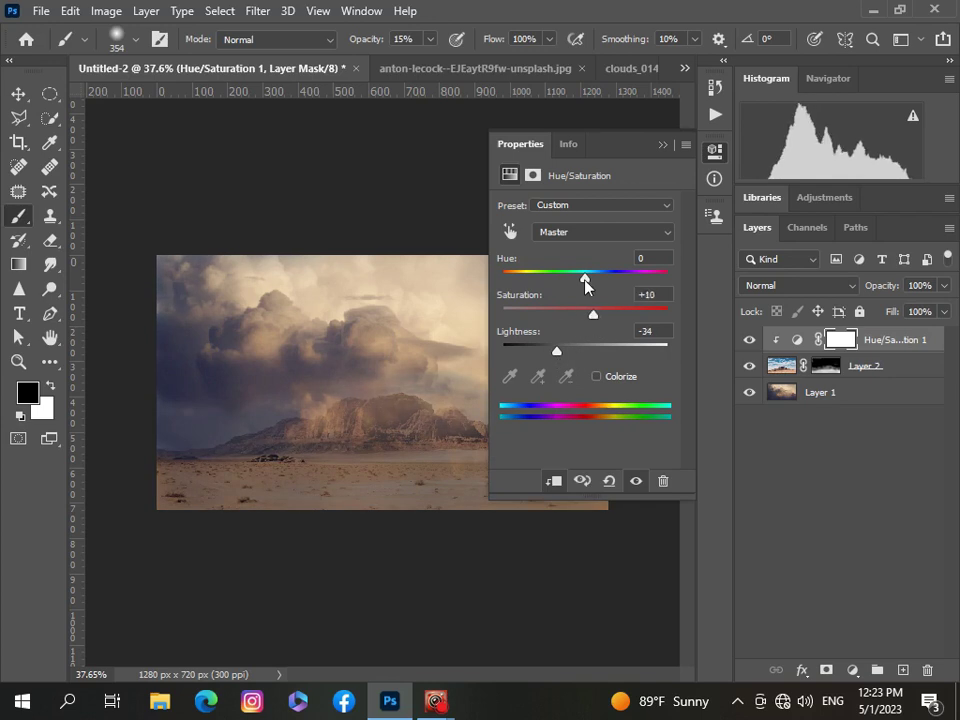
pyautogui.click(661, 145)
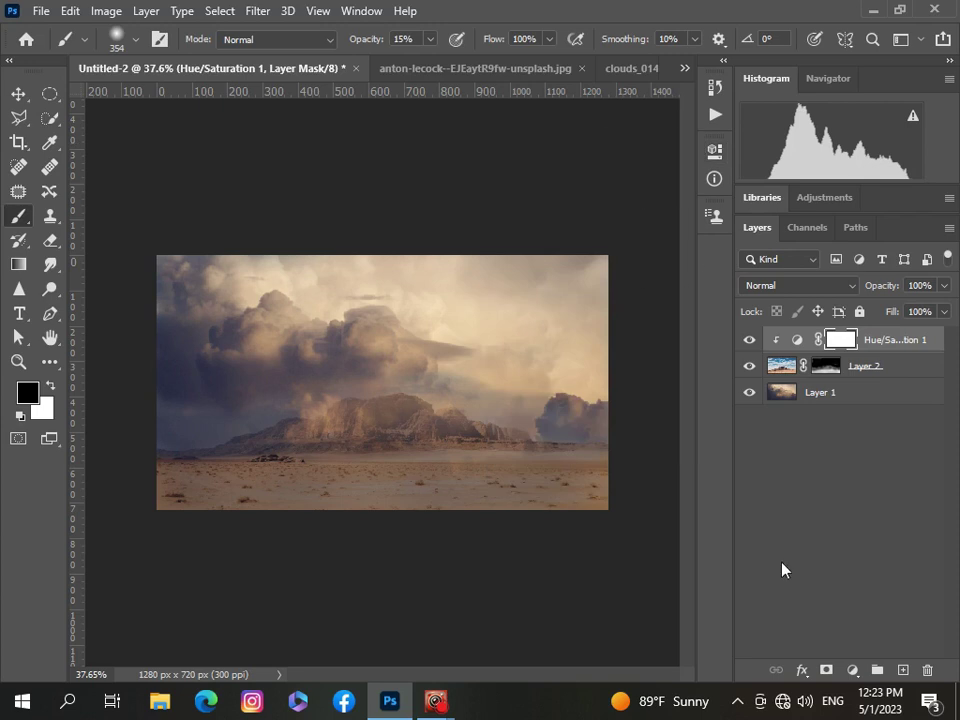
# Add a Brightness/Contrast adjustment clipped to Layer 2 and adjust it to darken the desert and mountains
pyautogui.click(852, 669)
pyautogui.click(835, 390)
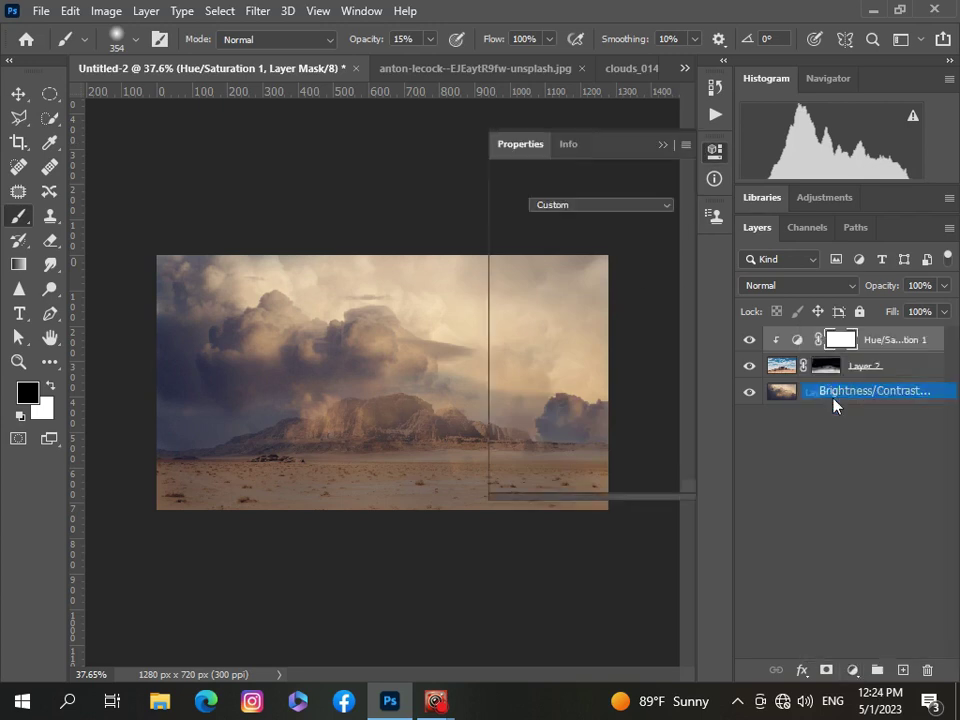
pyautogui.click(551, 483)
pyautogui.moveTo(584, 265); pyautogui.dragTo(592, 312)
pyautogui.moveTo(555, 252); pyautogui.dragTo(601, 296)
pyautogui.click(663, 147)
# Paint white on Layer 2's mask over the central mountain to bring back its detail
pyautogui.scroll(3, 472, 396)
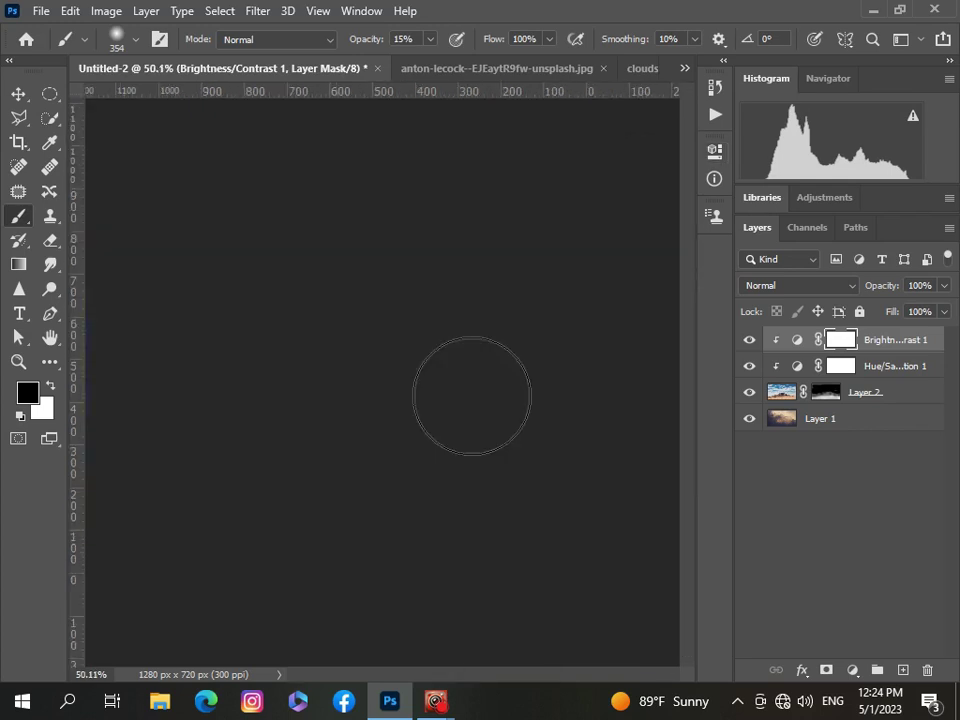
pyautogui.scroll(-2, 472, 396)
pyautogui.scroll(2, 506, 467)
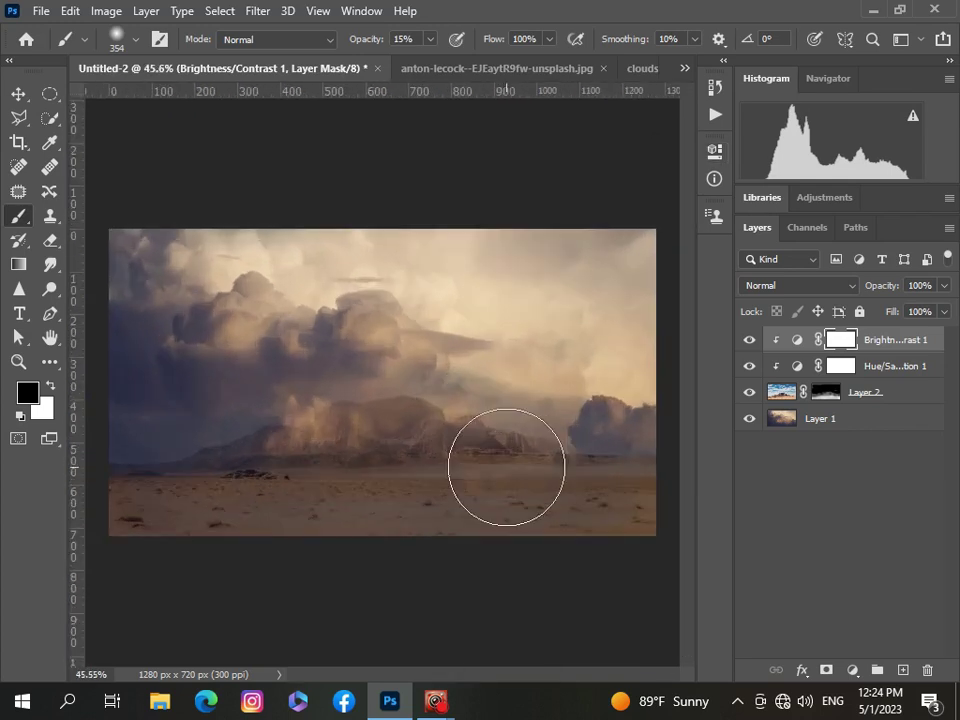
pyautogui.scroll(-1, 506, 467)
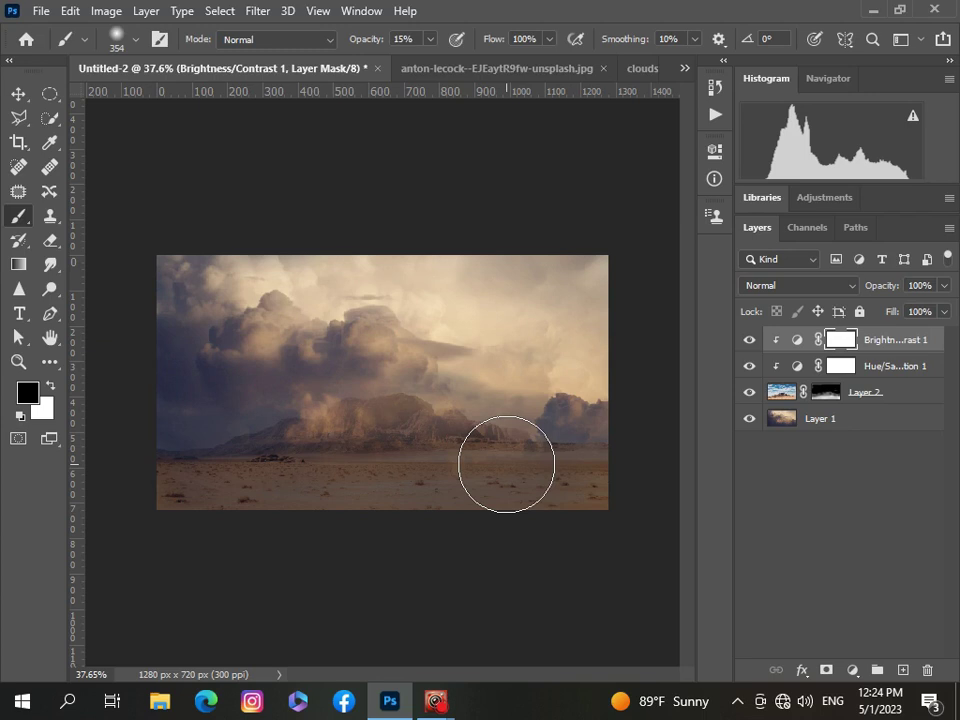
pyautogui.press('x')
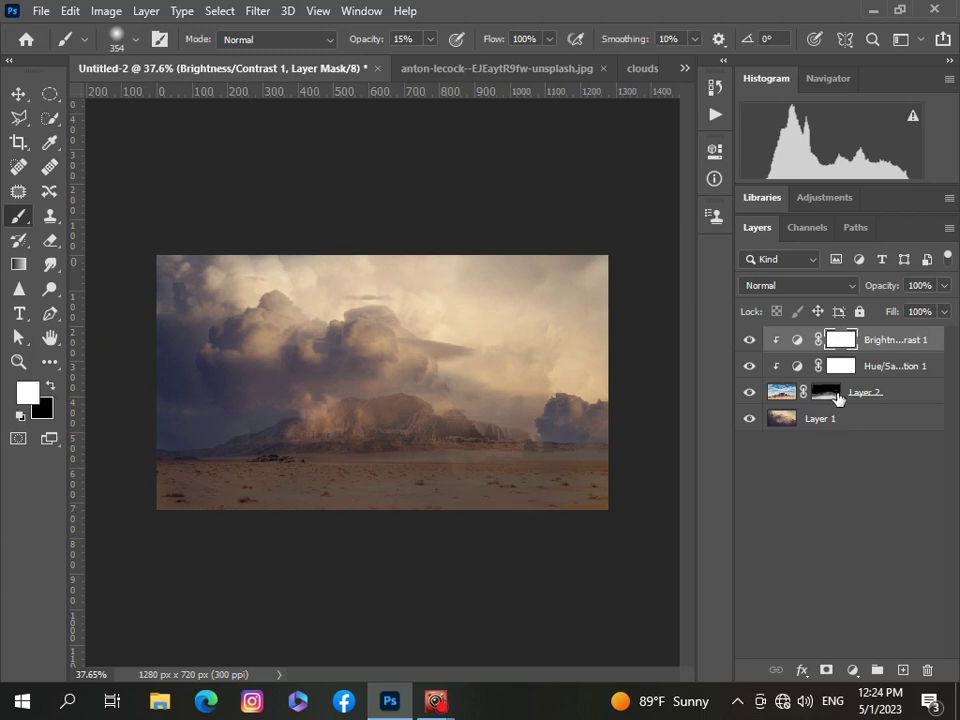
pyautogui.click(838, 398)
pyautogui.moveTo(332, 418)
pyautogui.mouseDown()
pyautogui.moveTo(319, 425)
pyautogui.moveTo(454, 435)
pyautogui.moveTo(379, 430)
pyautogui.mouseUp()
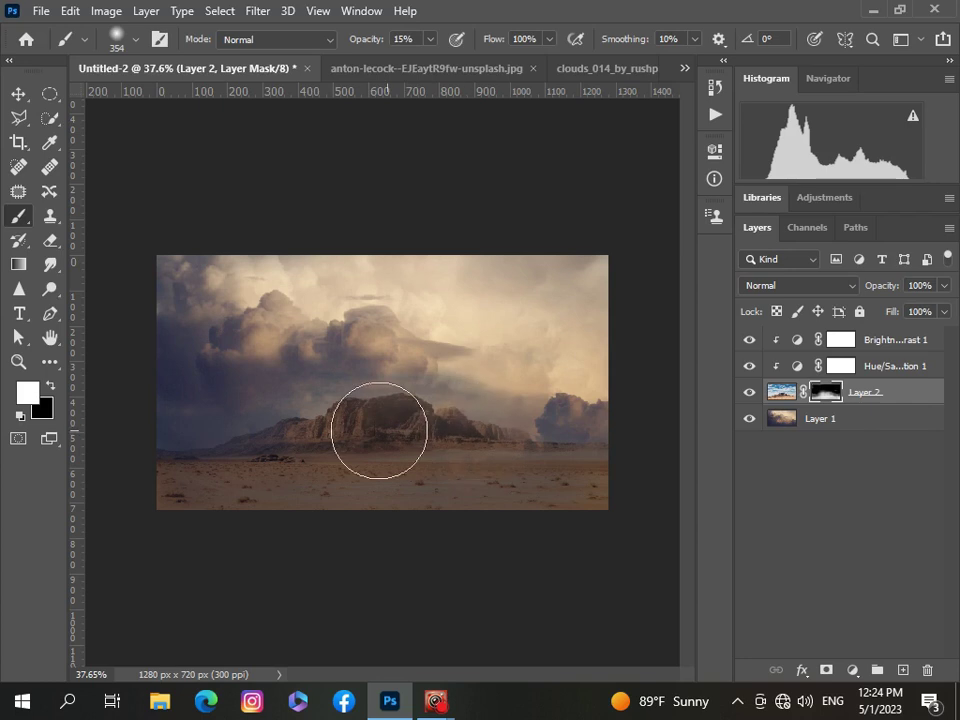
# Reduce the brush to 81 px and restore the mountain's left slope on Layer 2's mask
pyautogui.click(137, 44)
pyautogui.press('[')
pyautogui.press('[')
pyautogui.press('[')
pyautogui.press('[')
pyautogui.press('[')
pyautogui.press('[')
pyautogui.press('[')
pyautogui.press('[')
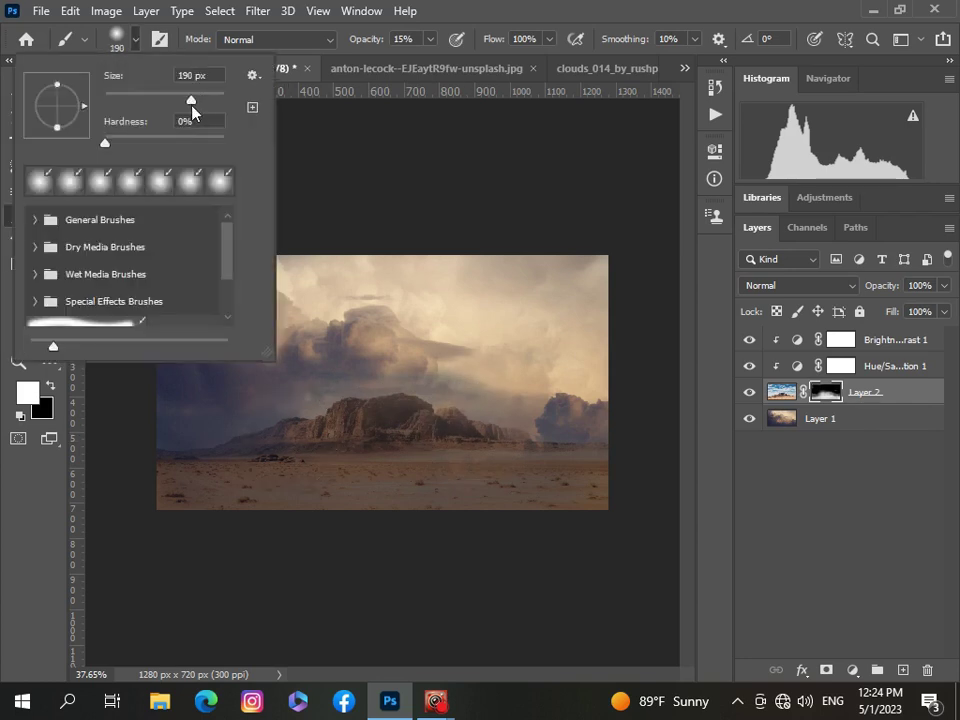
pyautogui.click(275, 438)
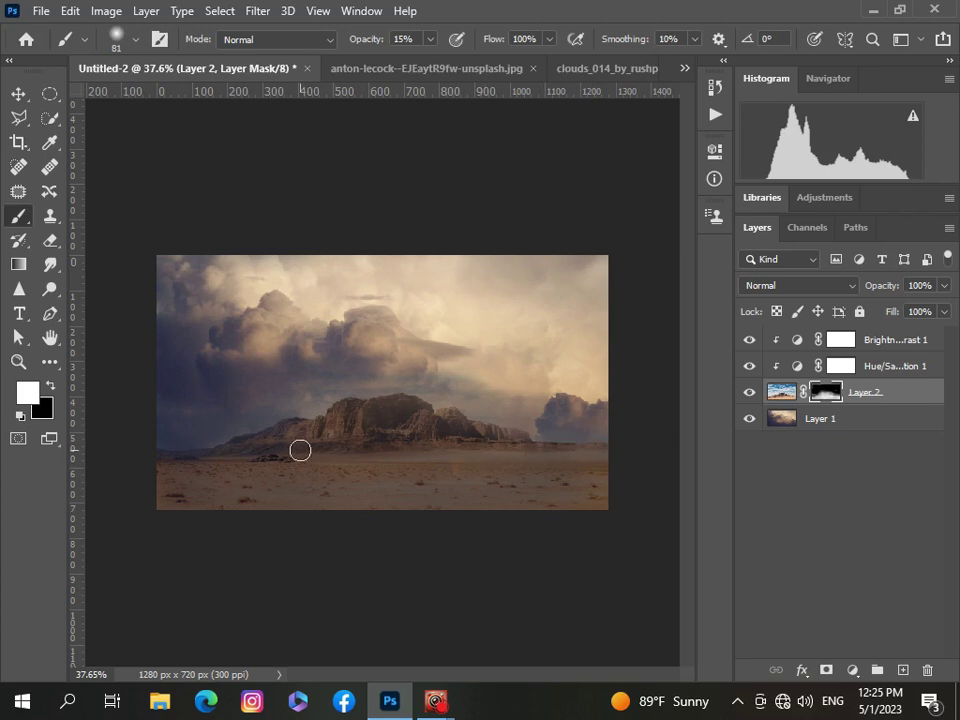
# Set the brush to 28% opacity and 100 px, and restore the ground at the mountain's right foot on the mask
pyautogui.scroll(3, 300, 450)
pyautogui.scroll(-3, 300, 450)
pyautogui.click(429, 40)
pyautogui.moveTo(438, 64); pyautogui.dragTo(444, 64)
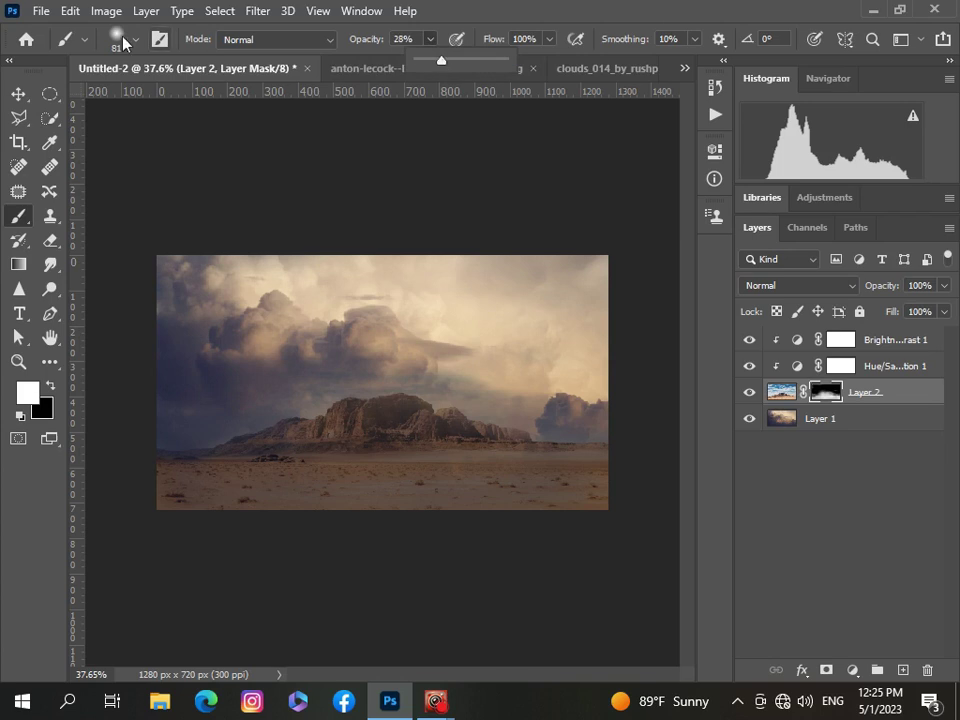
pyautogui.click(118, 40)
pyautogui.click(548, 456)
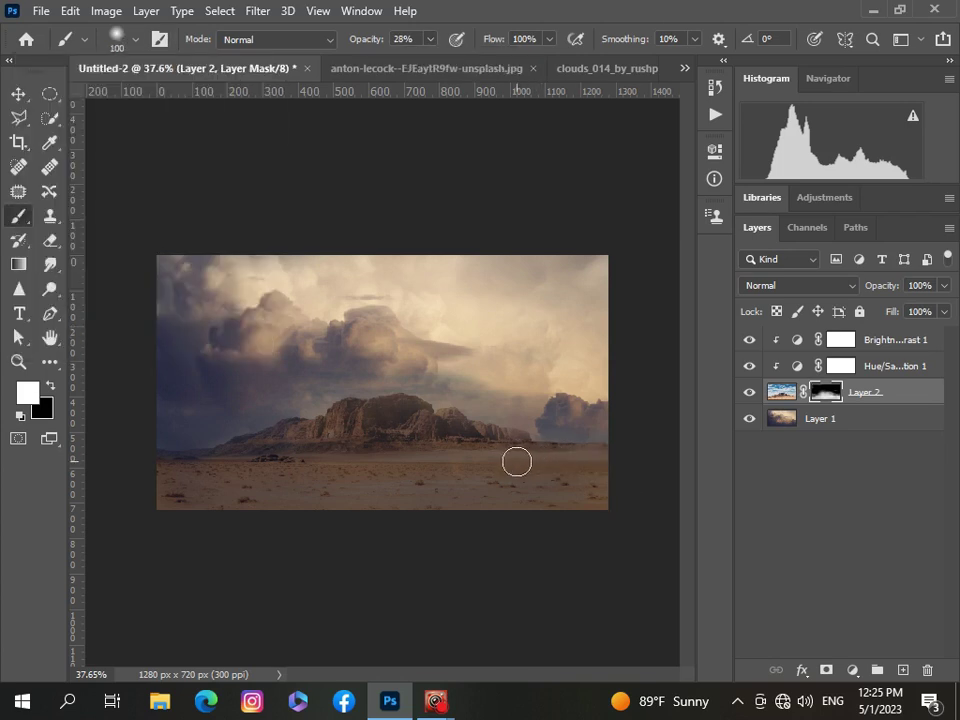
pyautogui.scroll(3, 589, 482)
pyautogui.scroll(-3, 585, 482)
pyautogui.scroll(1, 587, 483)
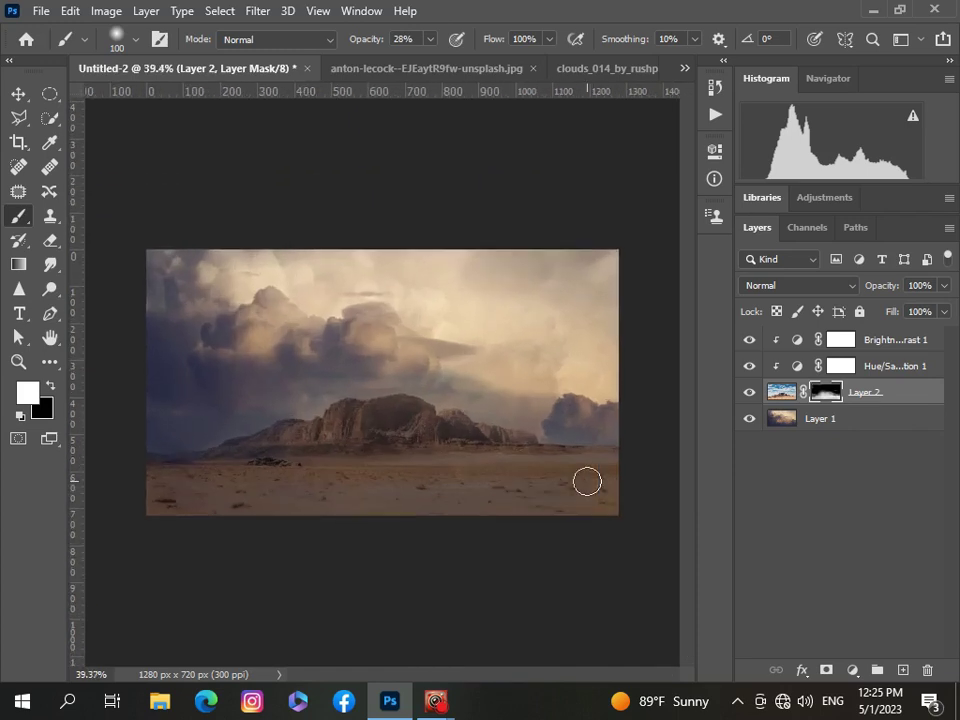
# Add a Levels adjustment layer above Brightness/Contrast 1 and set its clipping to the layer below
pyautogui.click(872, 342)
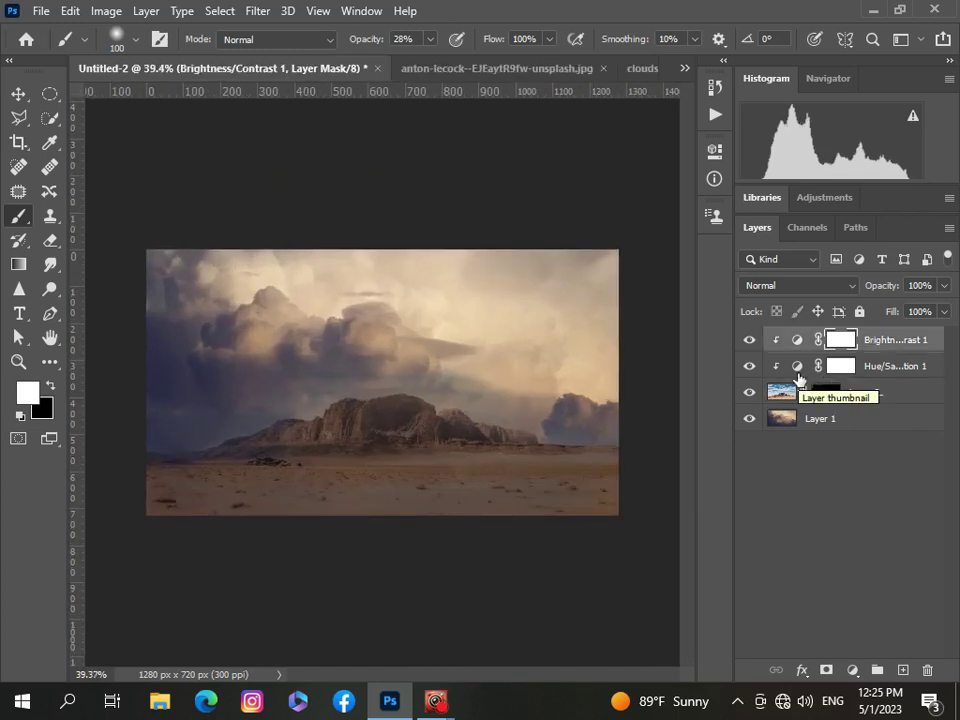
pyautogui.click(852, 669)
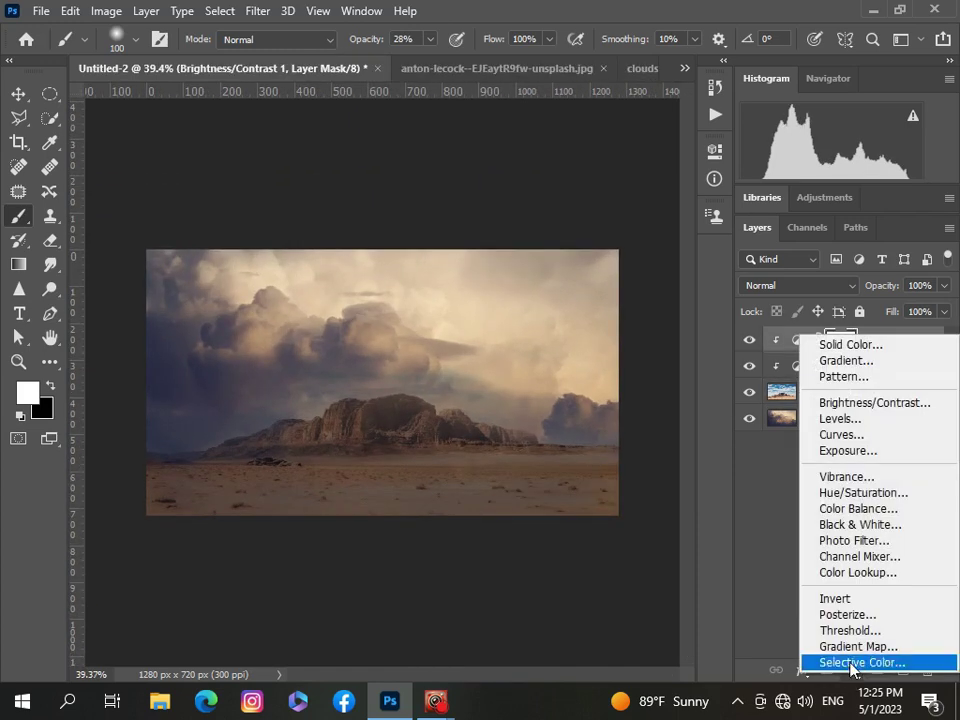
pyautogui.click(840, 418)
pyautogui.click(556, 482)
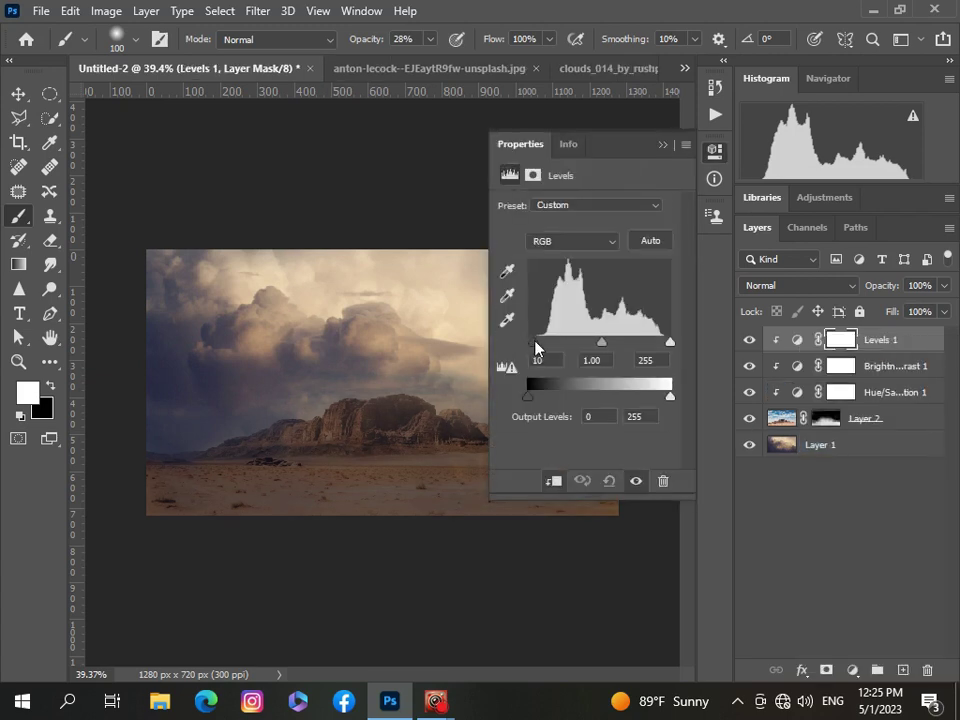
# Try Levels 1 with black input 18 and white output 225, released from clipping so it affects the whole image
pyautogui.moveTo(535, 347); pyautogui.dragTo(537, 349)
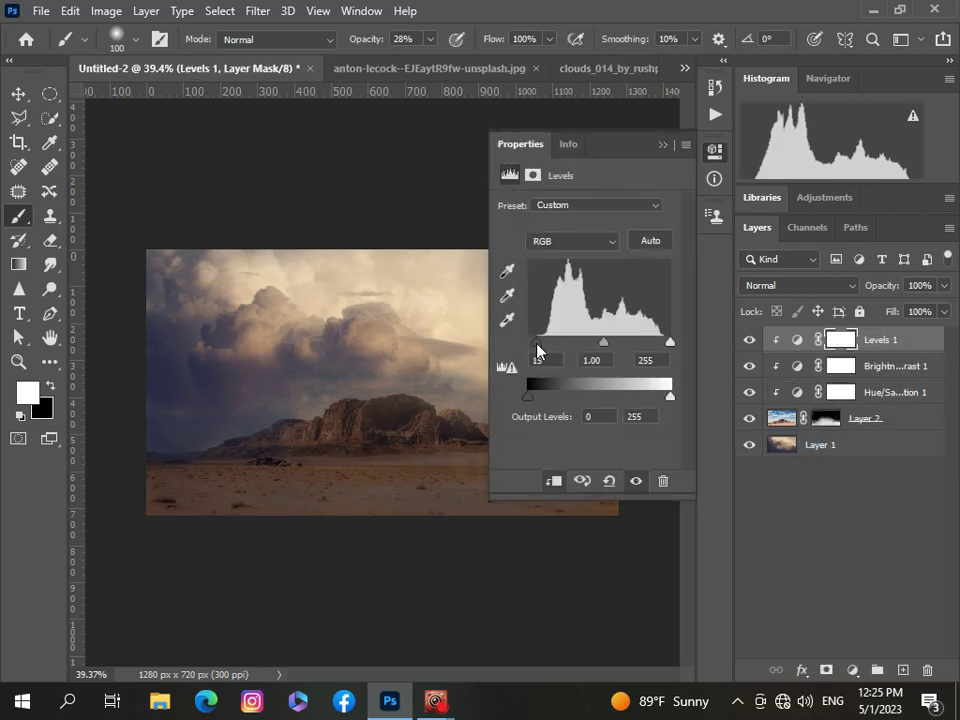
pyautogui.moveTo(535, 348)
pyautogui.mouseDown()
pyautogui.moveTo(524, 352)
pyautogui.moveTo(538, 353)
pyautogui.mouseUp()
pyautogui.click(555, 481)
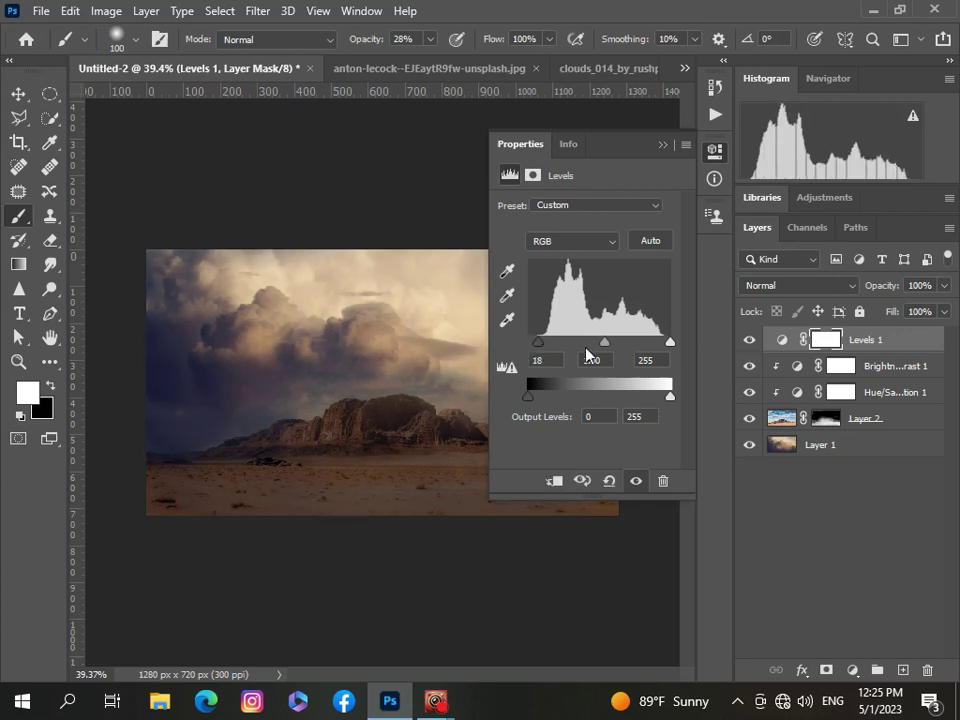
pyautogui.moveTo(668, 402); pyautogui.dragTo(654, 401)
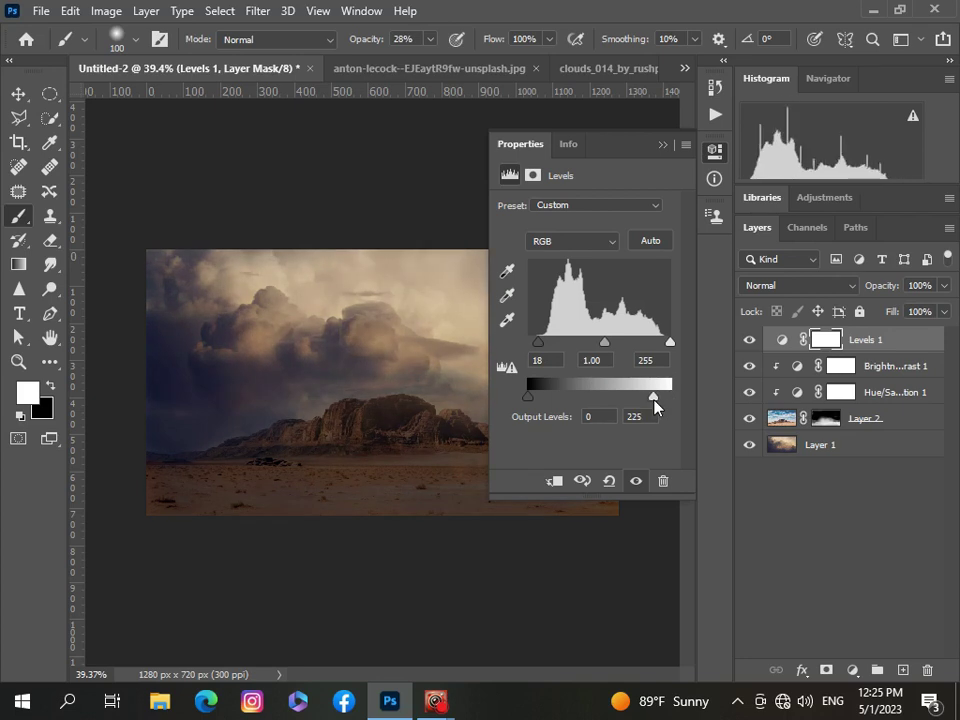
pyautogui.click(661, 147)
pyautogui.scroll(3, 369, 544)
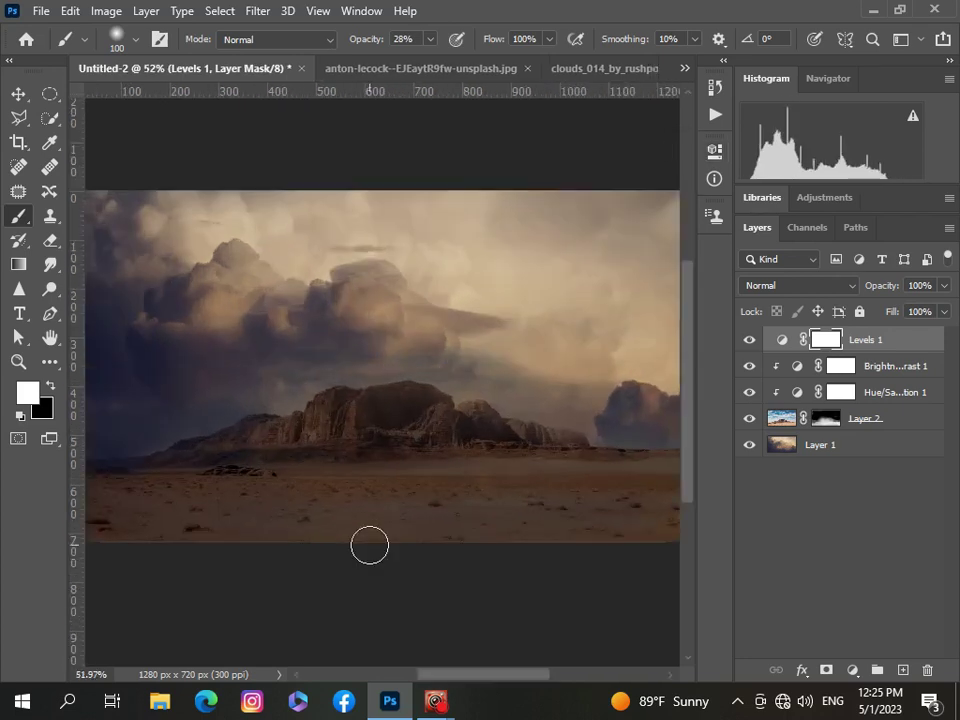
pyautogui.scroll(-1, 369, 544)
# Undo the Levels changes and clip Levels 1 to the layer below again
pyautogui.hotkey('ctrl', 'z')
pyautogui.hotkey('ctrl', 'alt', 'g')
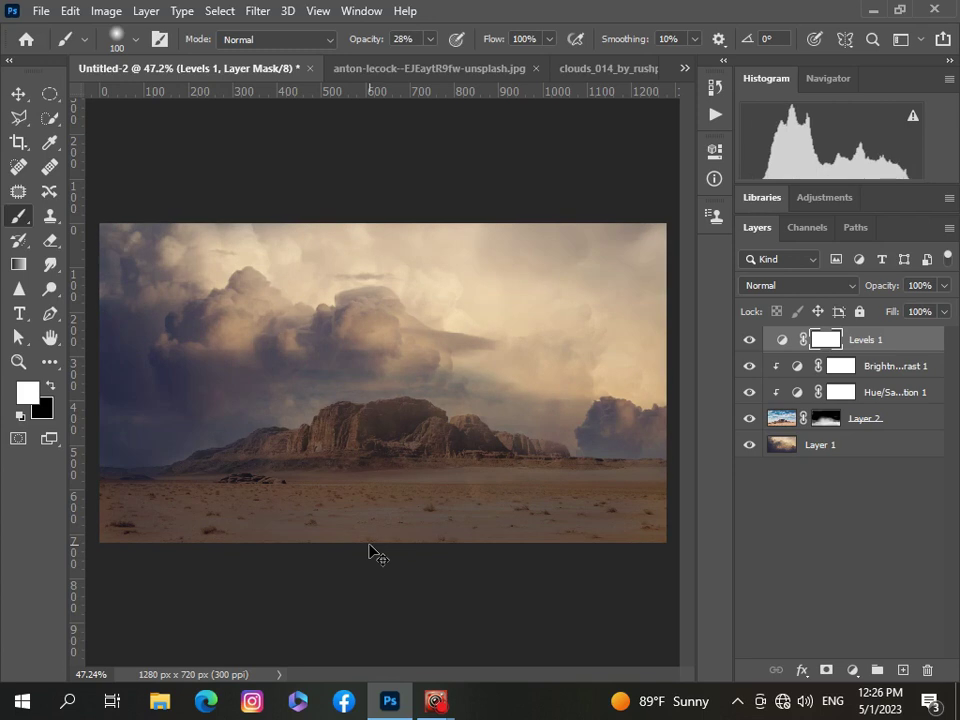
pyautogui.scroll(-2, 369, 548)
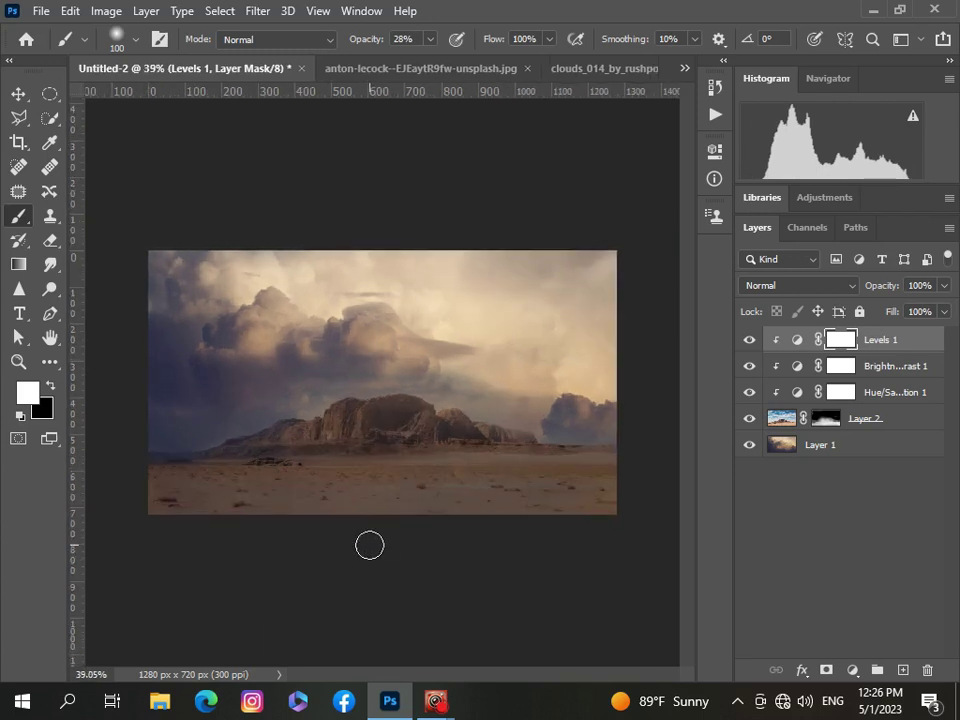
# Add an unclipped Brightness/Contrast adjustment above Levels 1 with brightness -39 and contrast 25
pyautogui.click(853, 670)
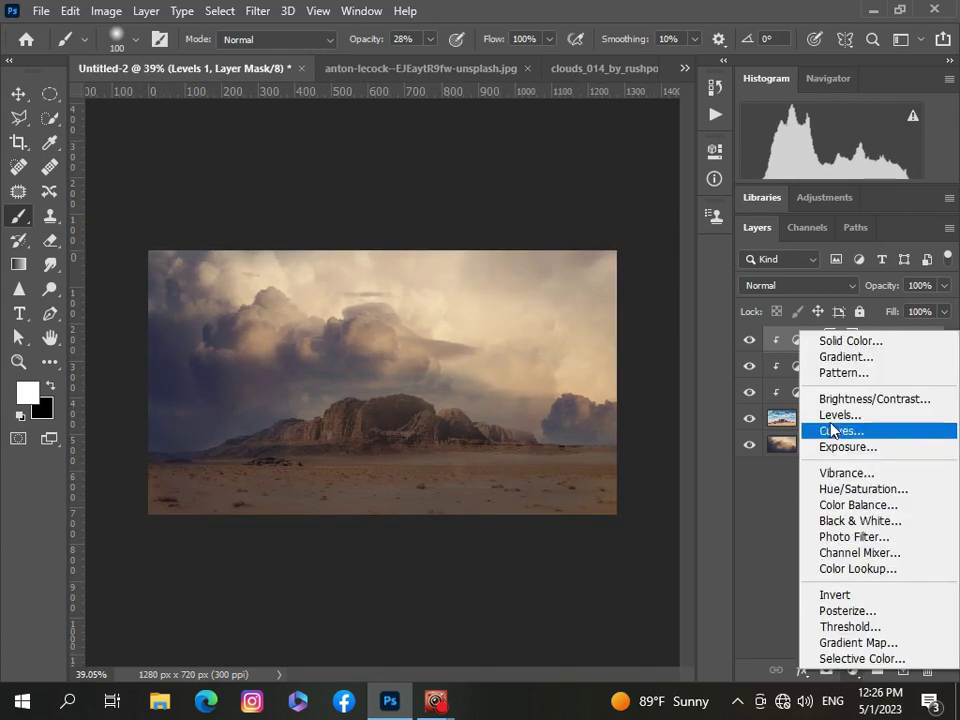
pyautogui.click(830, 396)
pyautogui.moveTo(585, 259); pyautogui.dragTo(606, 311)
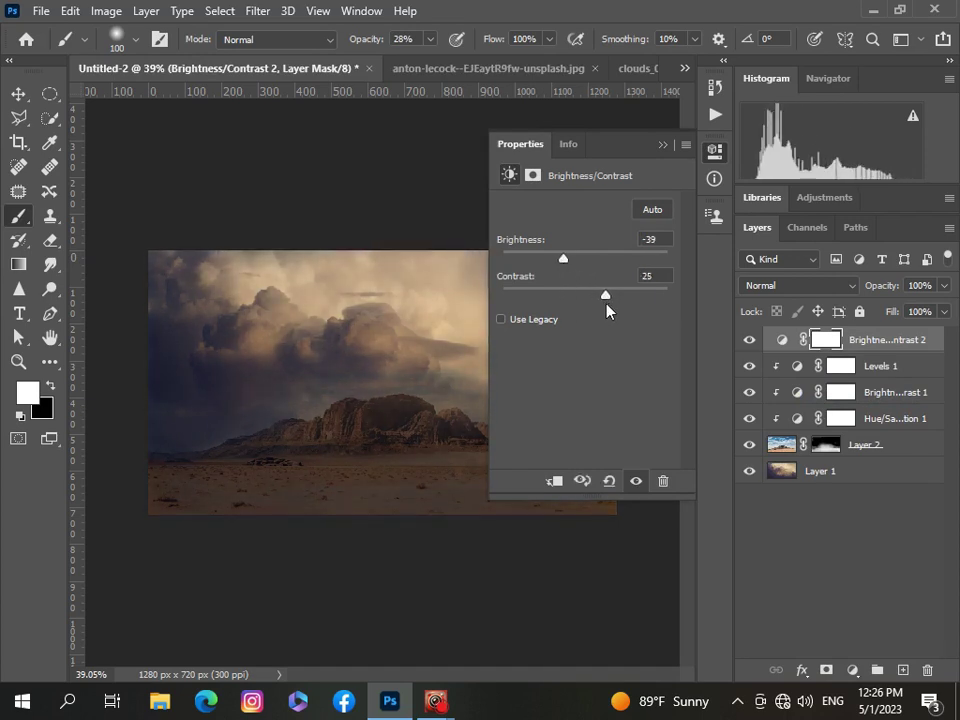
pyautogui.click(662, 145)
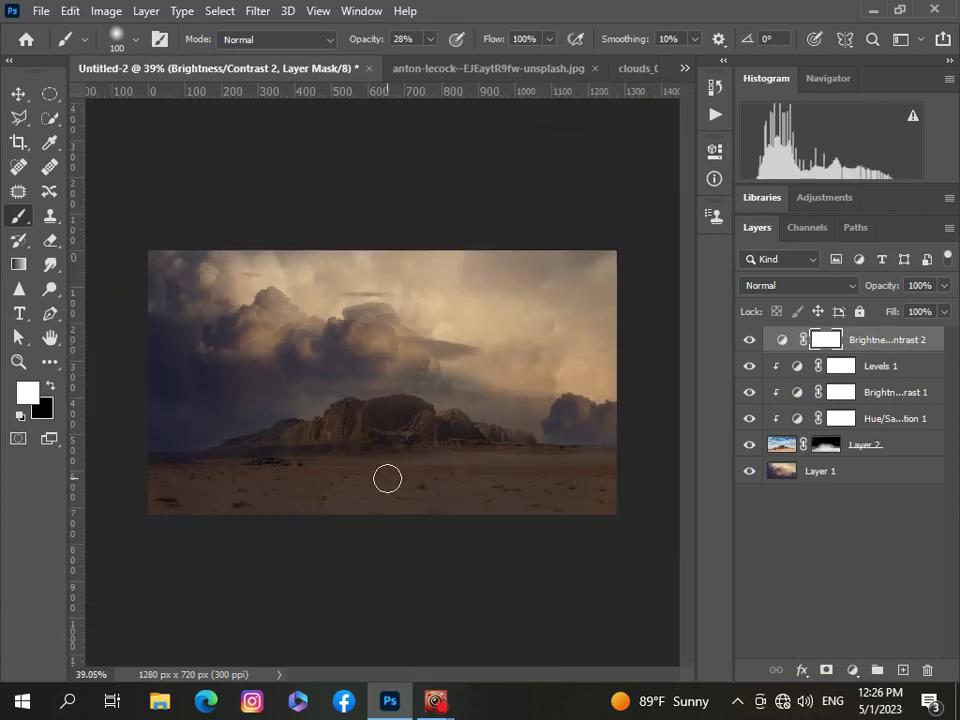
# Add an unclipped Hue/Saturation adjustment on top with saturation +5 and lightness -15
pyautogui.scroll(1, 389, 468)
pyautogui.scroll(1, 387, 479)
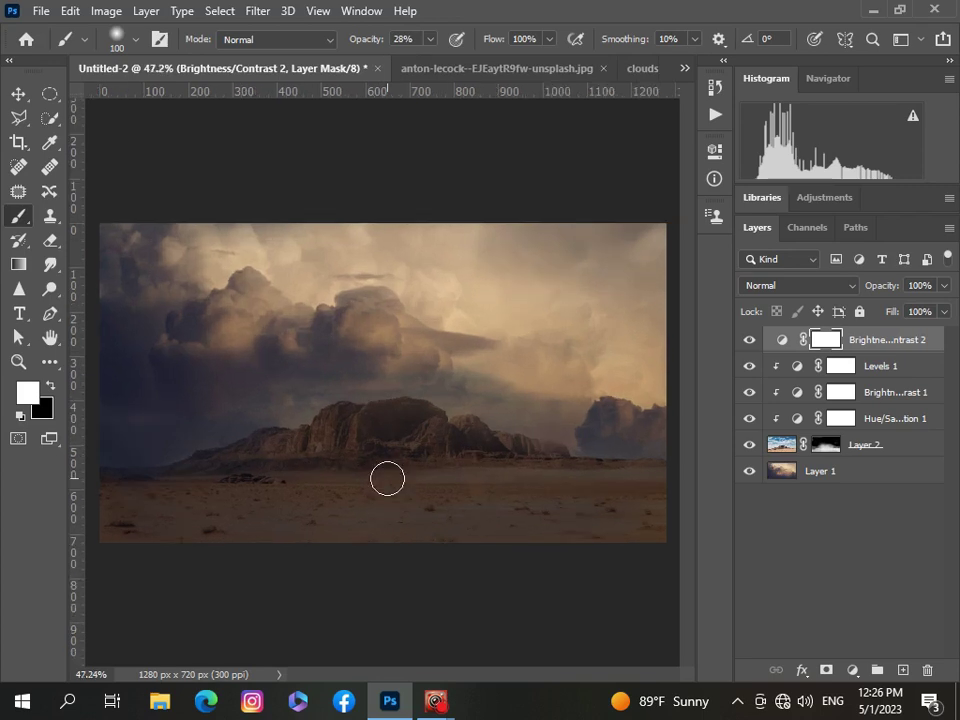
pyautogui.scroll(-1, 387, 479)
pyautogui.click(853, 668)
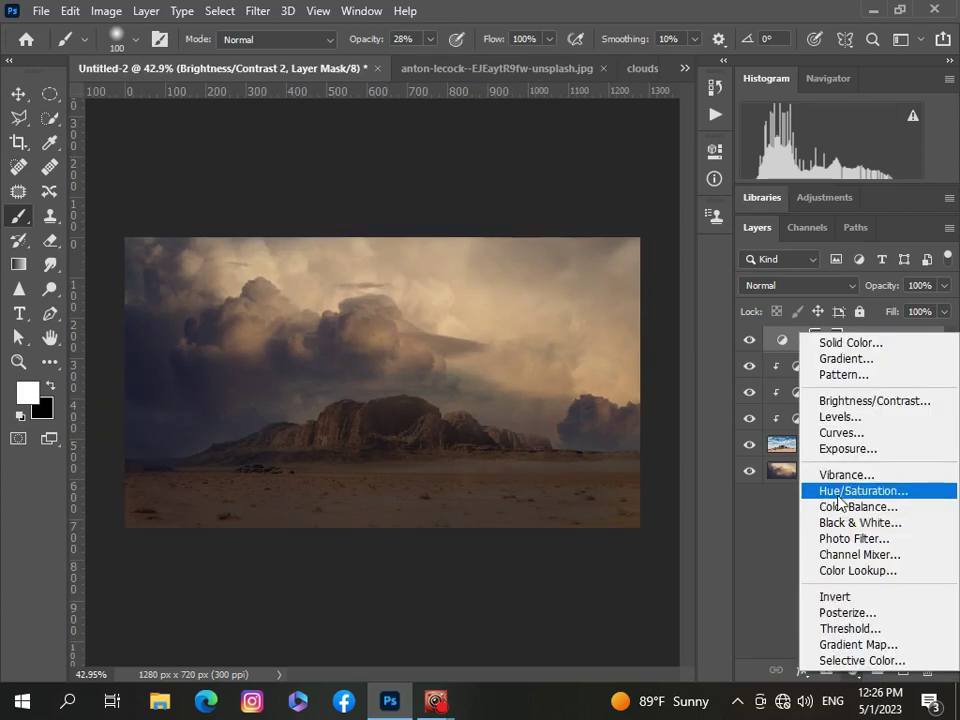
pyautogui.click(855, 491)
pyautogui.moveTo(588, 352); pyautogui.dragTo(589, 315)
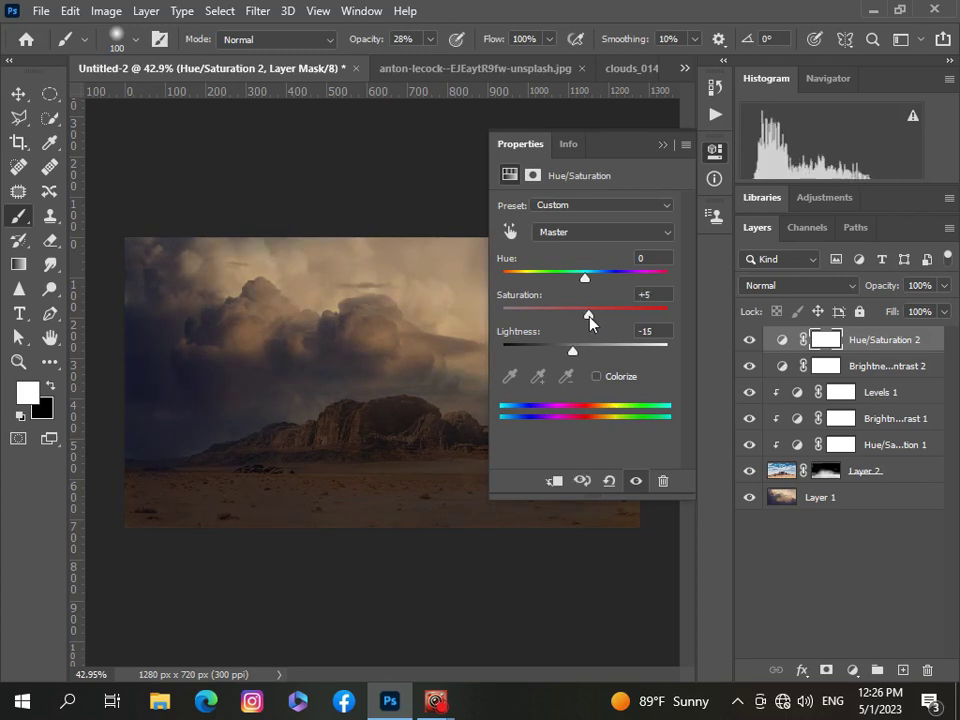
pyautogui.click(660, 147)
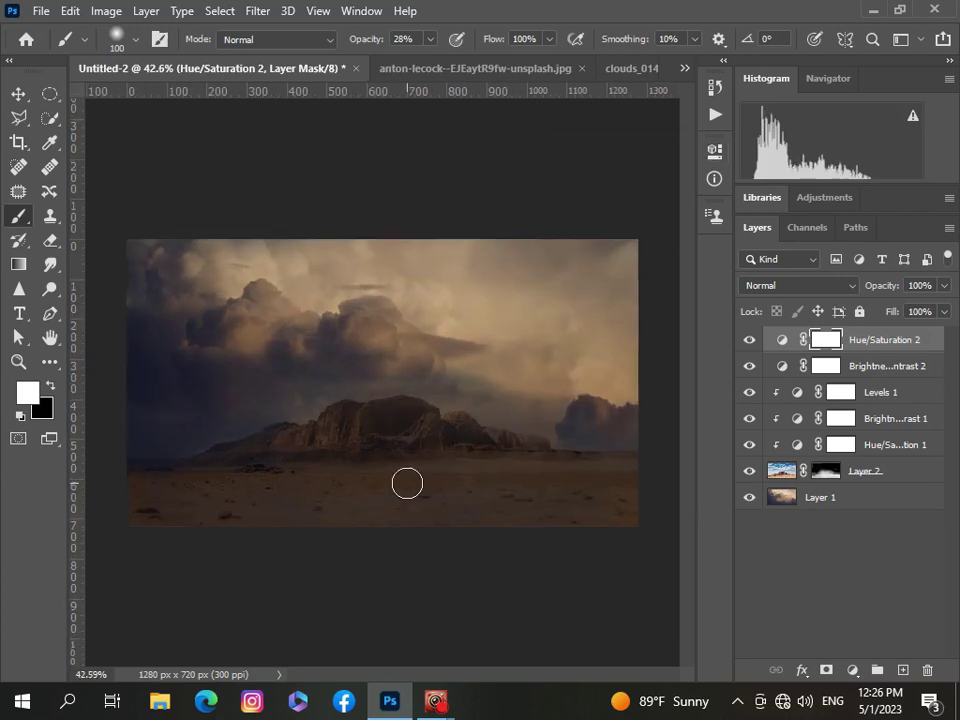
# Select all layers from Hue/Saturation 2 down to Layer 1 and group them
pyautogui.scroll(1, 407, 482)
pyautogui.scroll(-1, 407, 482)
pyautogui.scroll(-1, 420, 412)
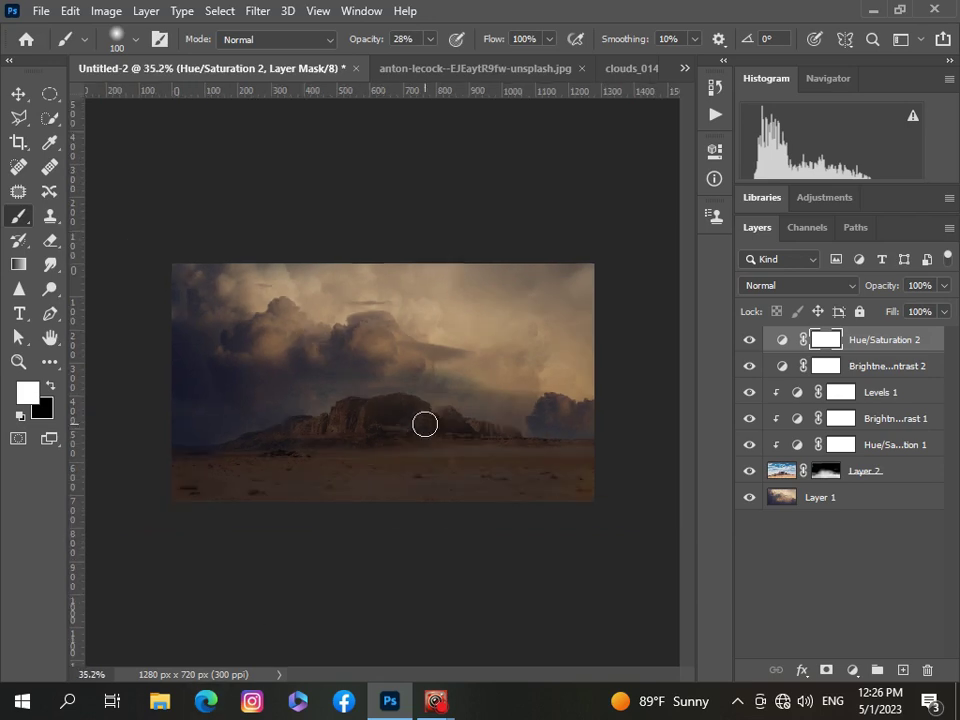
pyautogui.keyDown('ctrl'); pyautogui.click(939, 370); pyautogui.keyUp('ctrl')
pyautogui.keyDown('ctrl'); pyautogui.click(934, 394); pyautogui.keyUp('ctrl')
pyautogui.keyDown('ctrl'); pyautogui.click(931, 421); pyautogui.keyUp('ctrl')
pyautogui.keyDown('ctrl'); pyautogui.click(929, 446); pyautogui.keyUp('ctrl')
pyautogui.keyDown('ctrl'); pyautogui.click(927, 472); pyautogui.keyUp('ctrl')
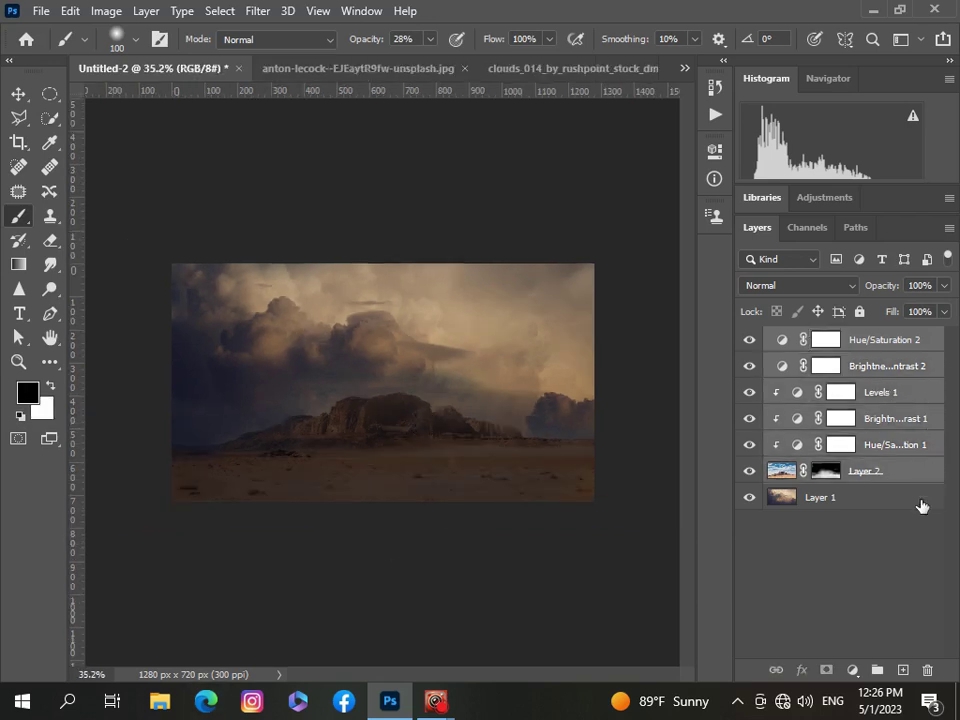
pyautogui.keyDown('ctrl'); pyautogui.click(922, 507); pyautogui.keyUp('ctrl')
pyautogui.hotkey('ctrl', 'g')
# Open the blue planet image planet__alaerin_by_stock7000_d2fy9hy.jpg
pyautogui.scroll(1, 711, 506)
pyautogui.scroll(-1, 711, 506)
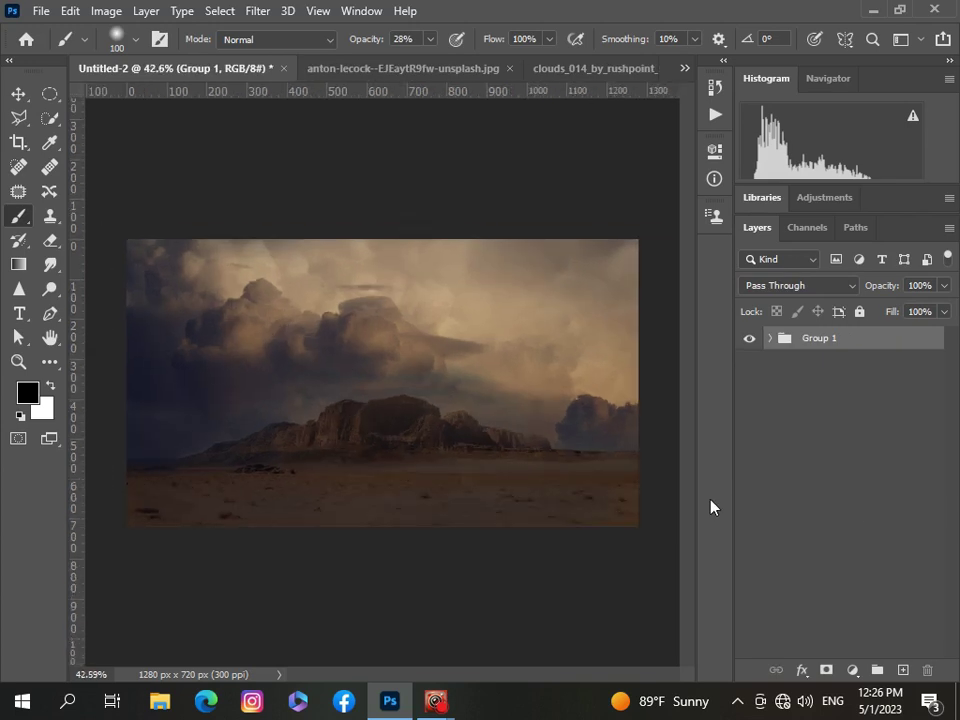
pyautogui.scroll(1, 711, 506)
pyautogui.scroll(-1, 711, 506)
pyautogui.click(41, 11)
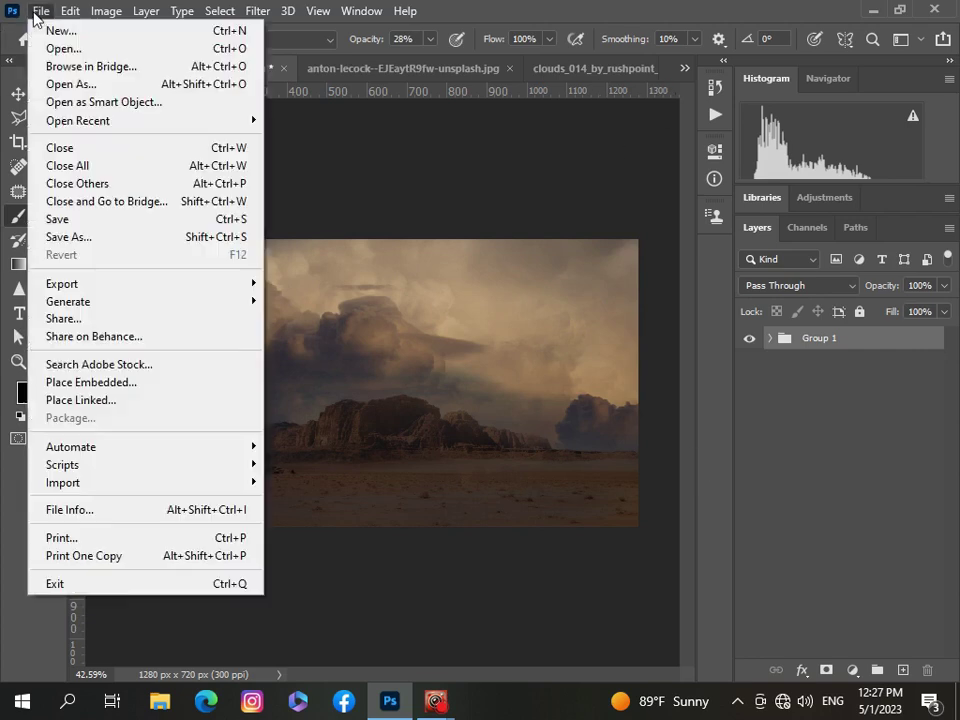
pyautogui.click(48, 49)
pyautogui.click(229, 304)
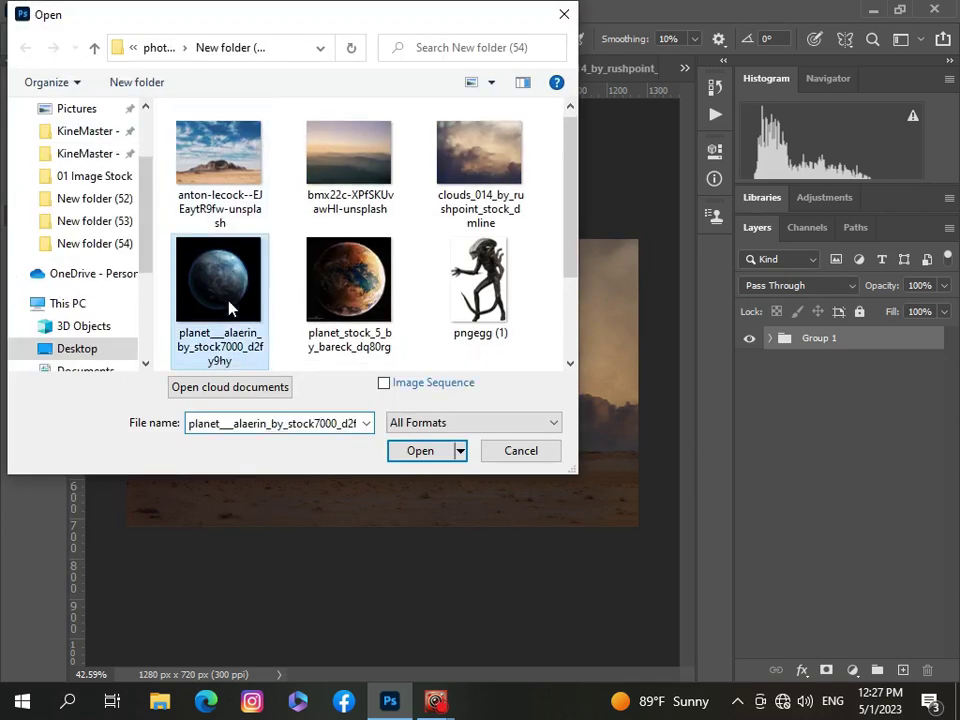
pyautogui.click(412, 451)
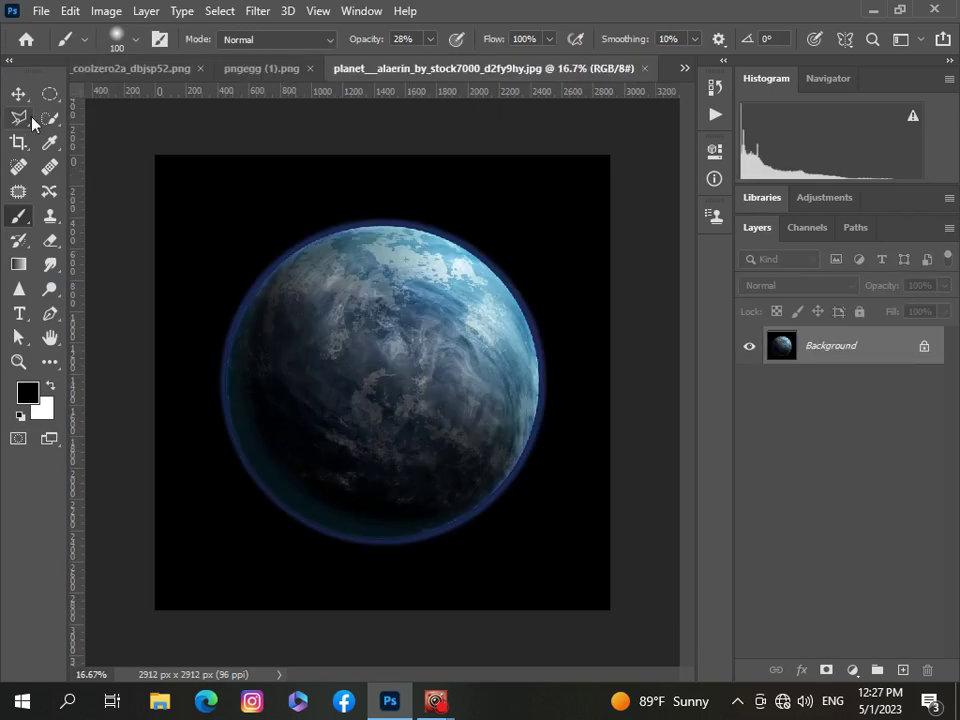
# Paste the cut-out planet above Group 1 in Untitled-2 and scale it down to about 27%
pyautogui.click(48, 95)
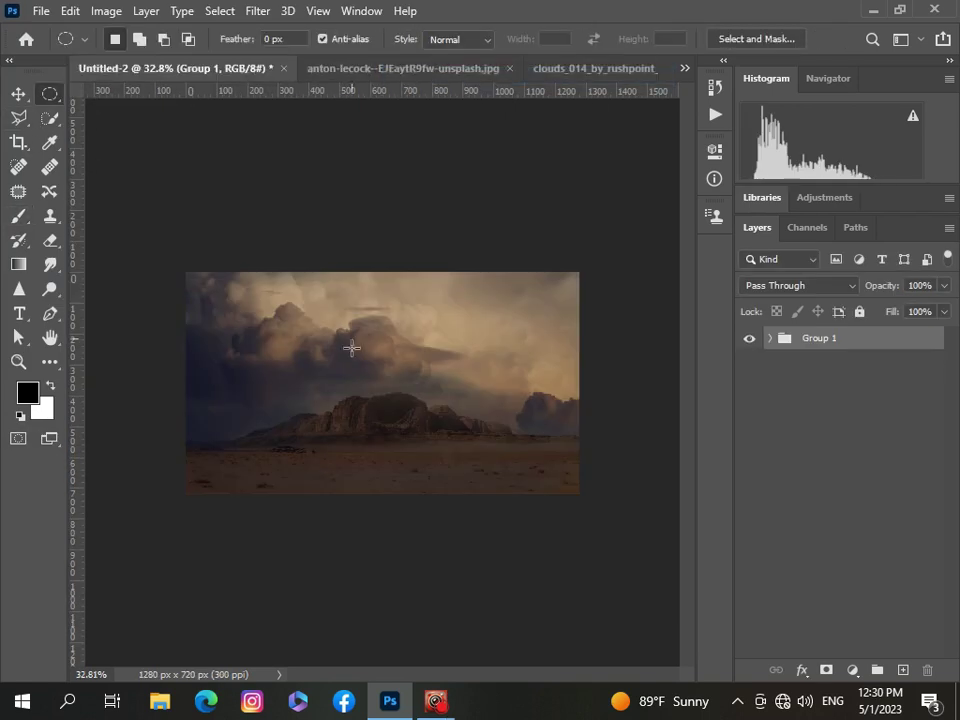
pyautogui.hotkey('ctrl', 'v')
pyautogui.hotkey('ctrl', 't')
pyautogui.hotkey('ctrl', '0')
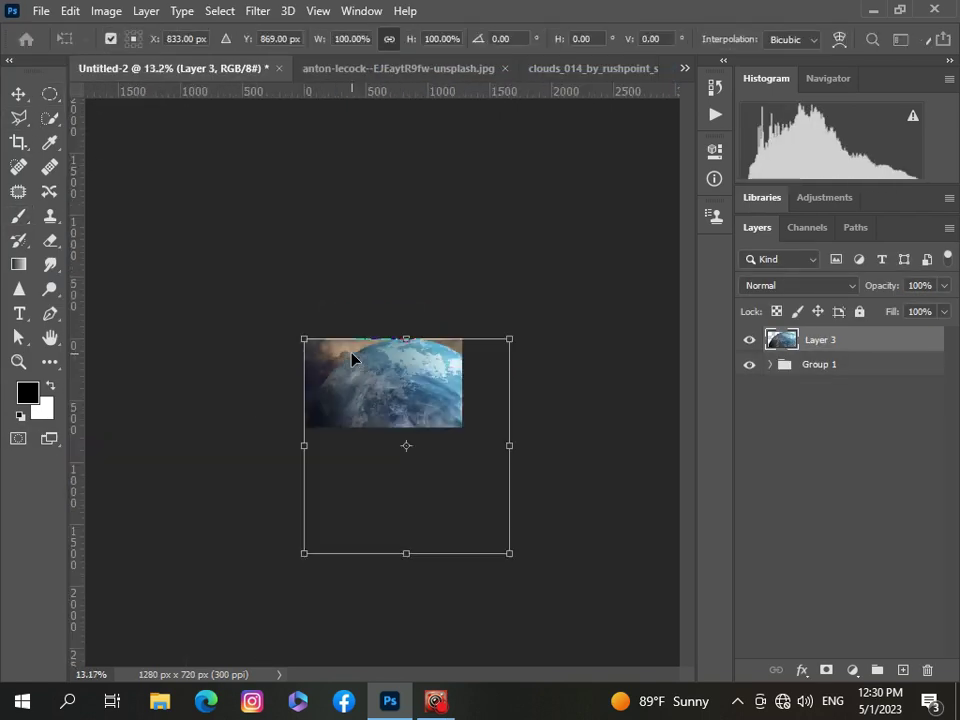
pyautogui.moveTo(509, 549); pyautogui.dragTo(376, 375)
pyautogui.hotkey('ctrl', '0')
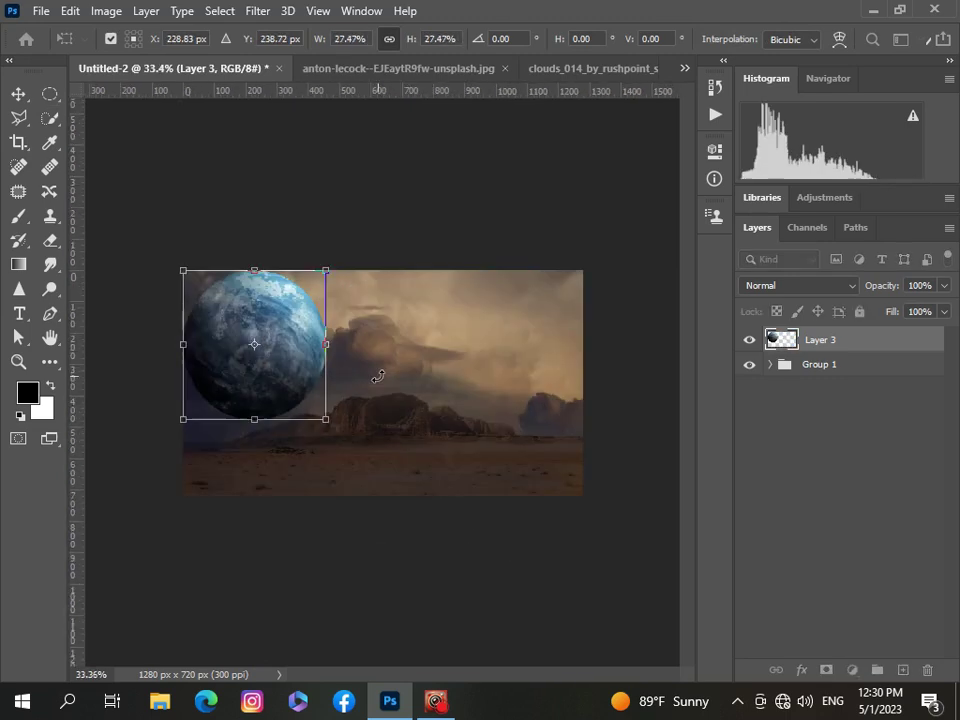
# Transform the planet to about 26.5% width and 23.7% height, placed in the left sky beside the mountain
pyautogui.moveTo(322, 343); pyautogui.dragTo(342, 344)
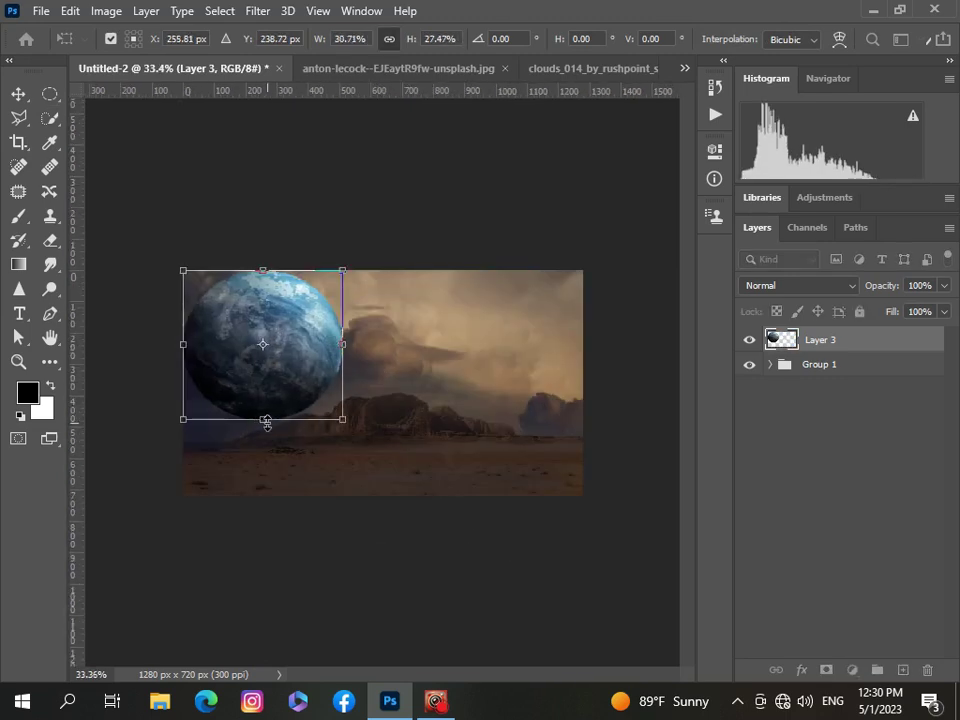
pyautogui.moveTo(267, 423); pyautogui.dragTo(267, 426)
pyautogui.scroll(4, 265, 391)
pyautogui.moveTo(238, 338); pyautogui.dragTo(266, 343)
pyautogui.moveTo(128, 238); pyautogui.dragTo(201, 304)
pyautogui.moveTo(296, 435); pyautogui.dragTo(243, 368)
pyautogui.scroll(2, 223, 381)
pyautogui.scroll(-3, 240, 392)
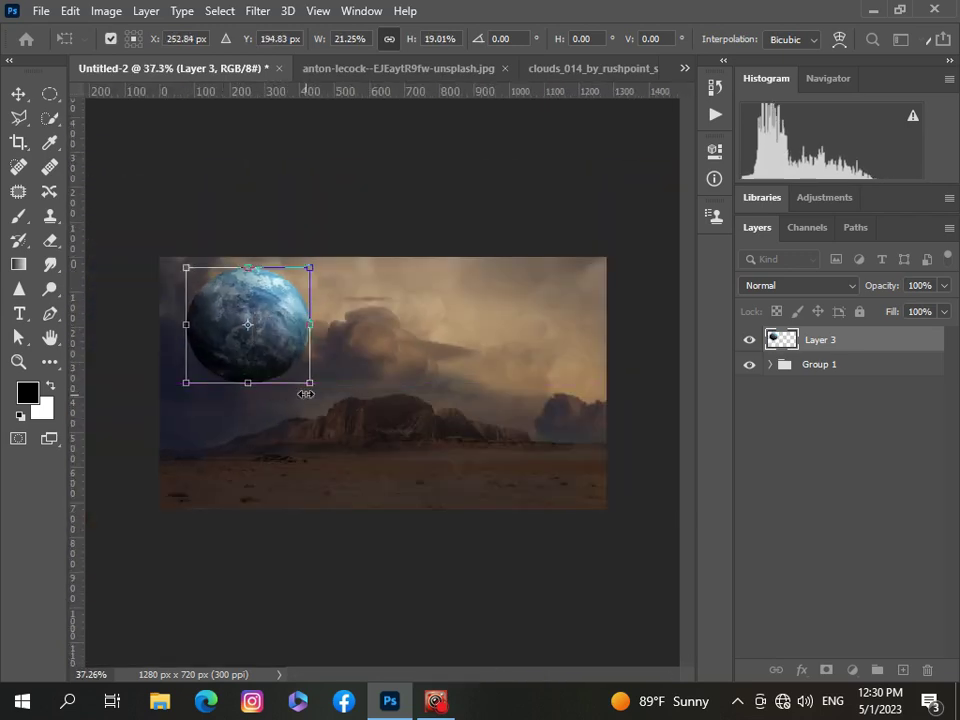
pyautogui.moveTo(305, 394)
pyautogui.mouseDown()
pyautogui.moveTo(343, 408)
pyautogui.moveTo(304, 379)
pyautogui.moveTo(303, 394)
pyautogui.mouseUp()
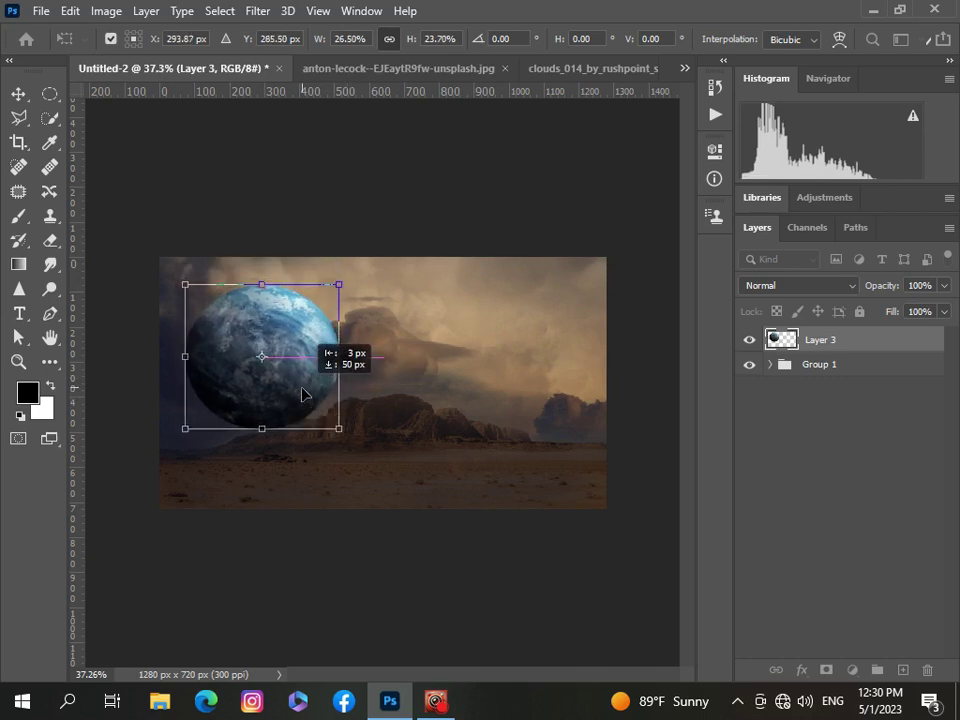
pyautogui.press('Return')
# Add a layer mask to the planet on Layer 3 and set the brush to 100% opacity and 354 px
pyautogui.press('m')
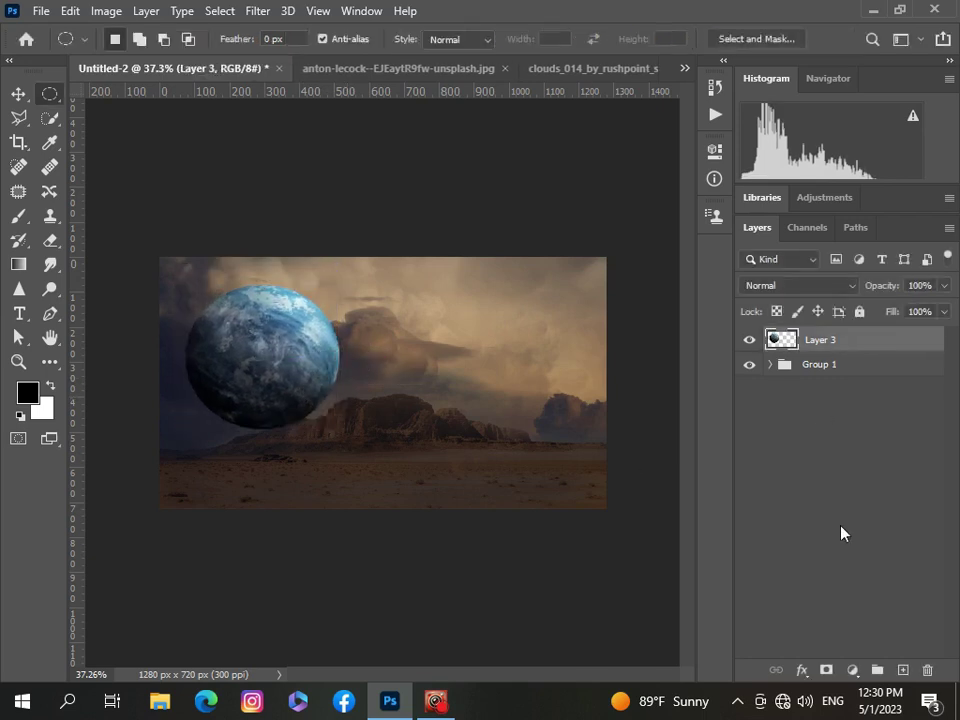
pyautogui.click(827, 671)
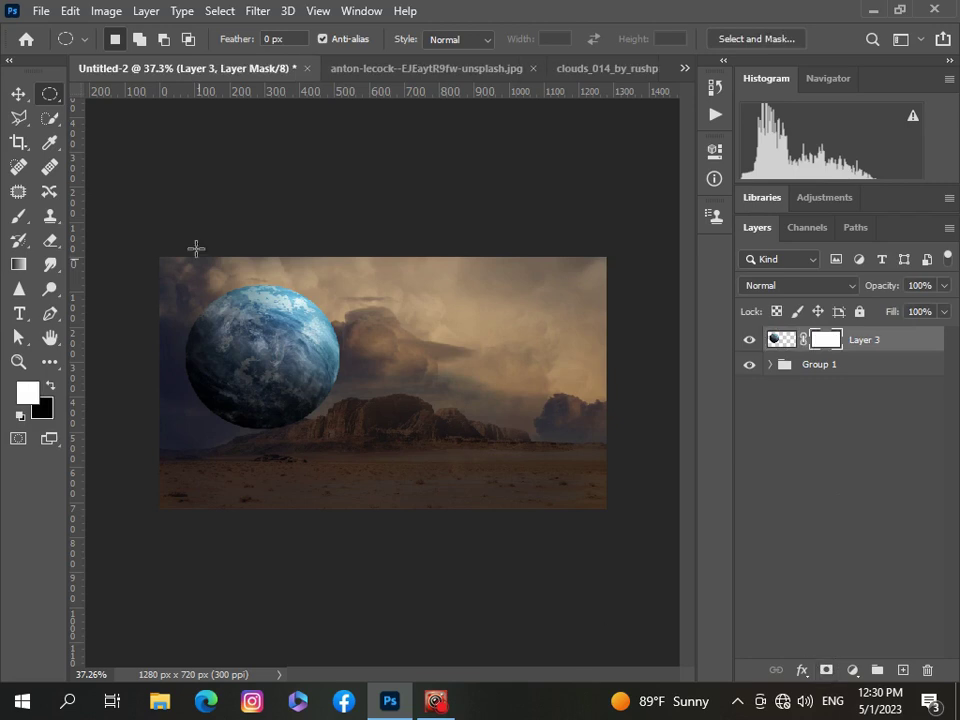
pyautogui.click(19, 215)
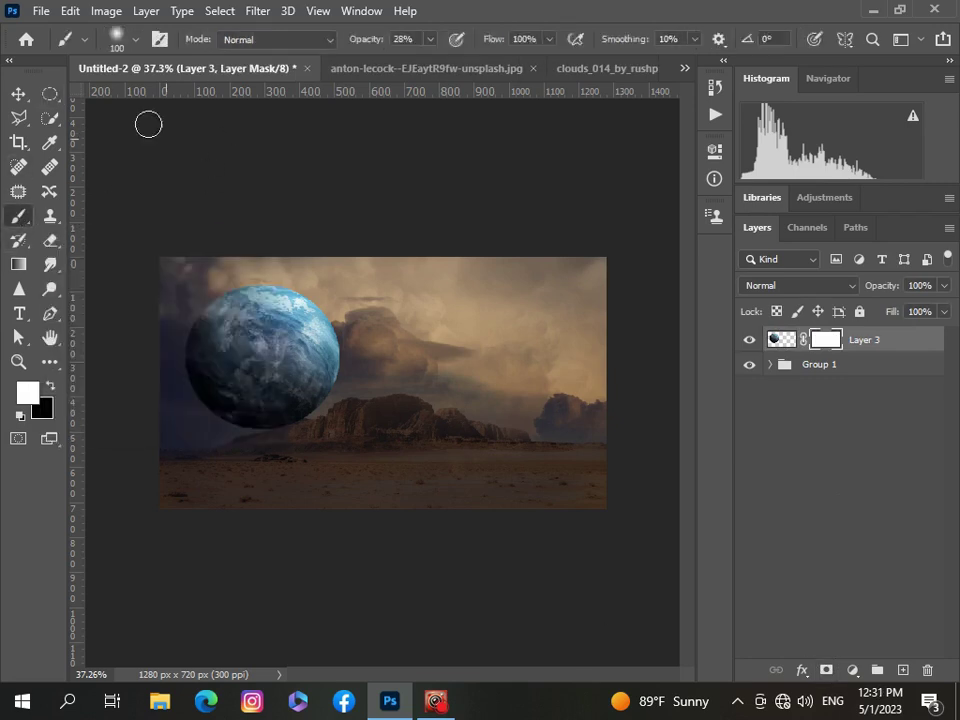
pyautogui.click(430, 40)
pyautogui.moveTo(427, 61); pyautogui.dragTo(502, 67)
pyautogui.click(134, 41)
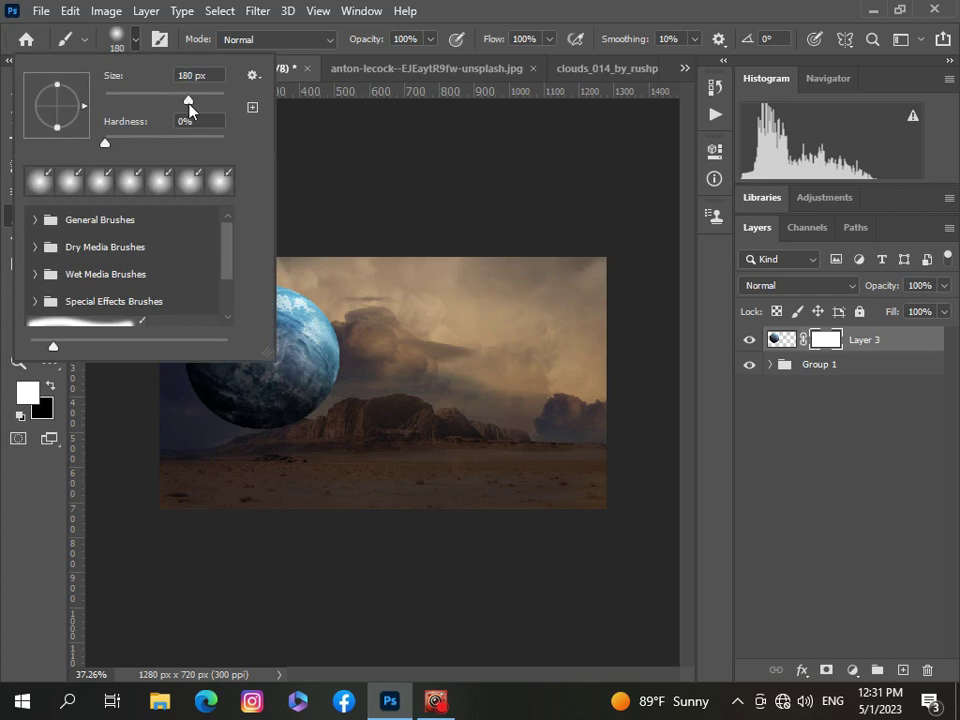
pyautogui.click(189, 104)
pyautogui.click(289, 189)
pyautogui.scroll(2, 215, 463)
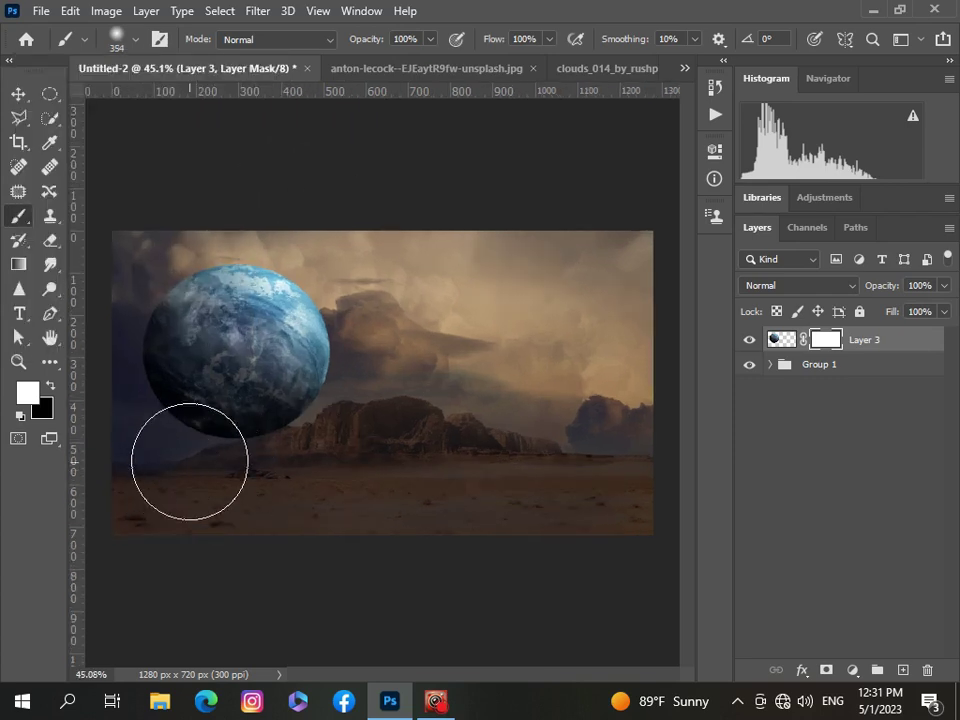
# Paint black on Layer 3's mask along the planet's lower edge to fade it behind the mountain
pyautogui.click(50, 385)
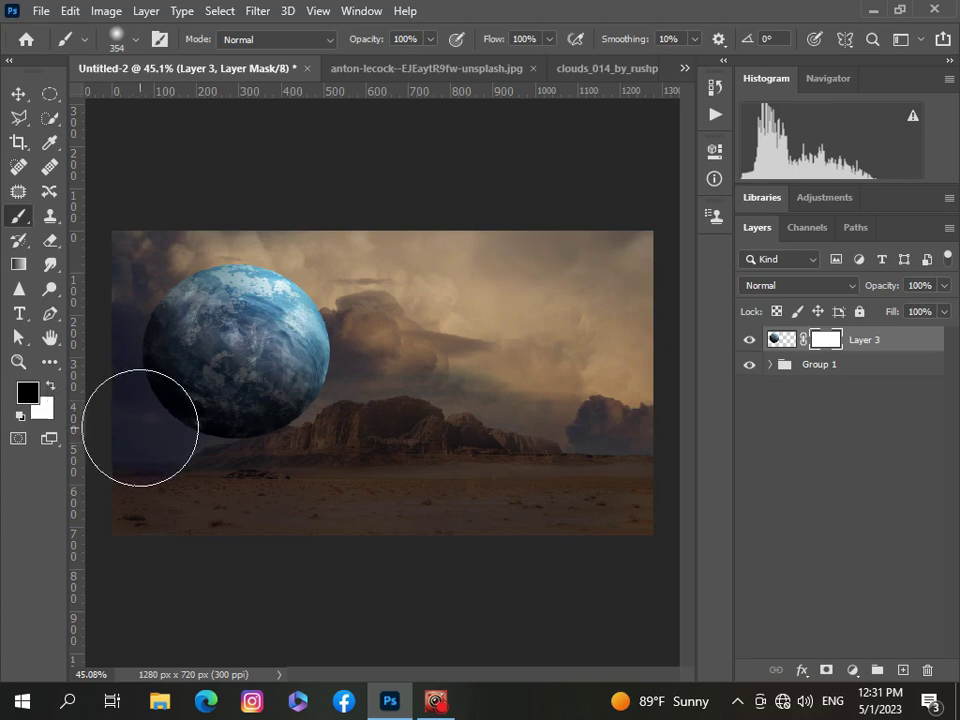
pyautogui.moveTo(129, 428)
pyautogui.mouseDown()
pyautogui.moveTo(256, 448)
pyautogui.moveTo(332, 430)
pyautogui.mouseUp()
pyautogui.scroll(-3, 138, 471)
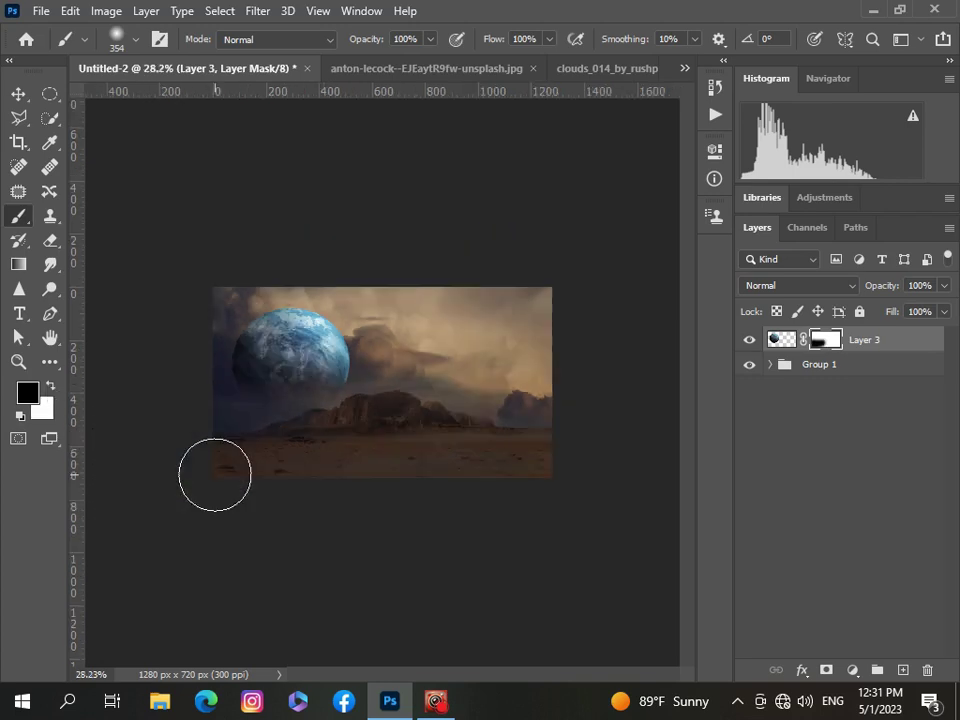
# Add a Brightness/Contrast adjustment clipped to Layer 3 and raise the planet's brightness and contrast slightly
pyautogui.scroll(1, 215, 475)
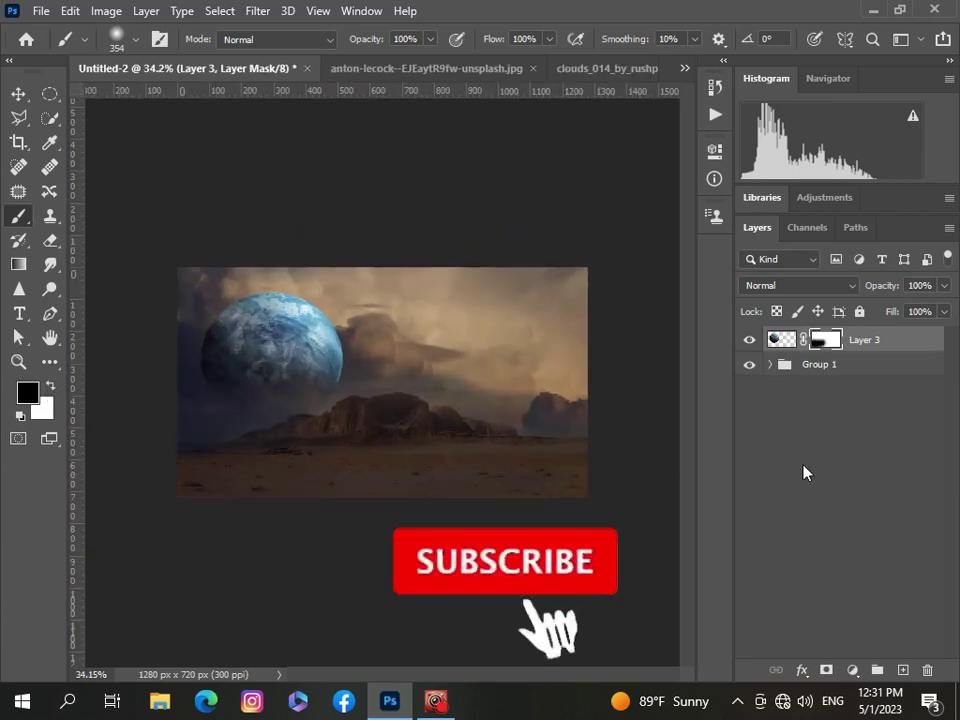
pyautogui.click(852, 670)
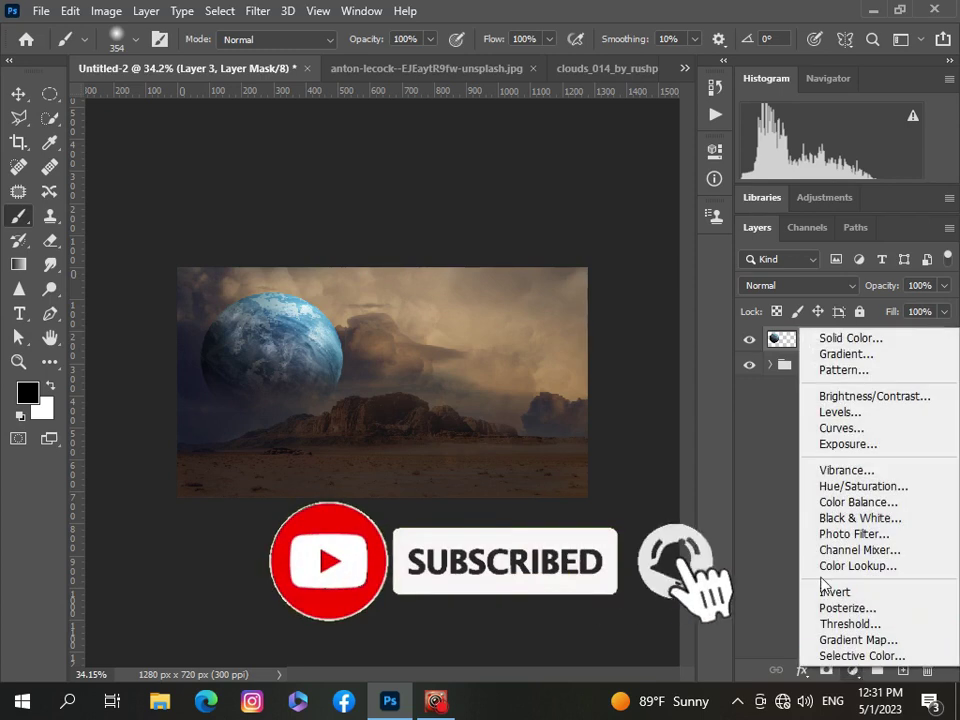
pyautogui.click(828, 396)
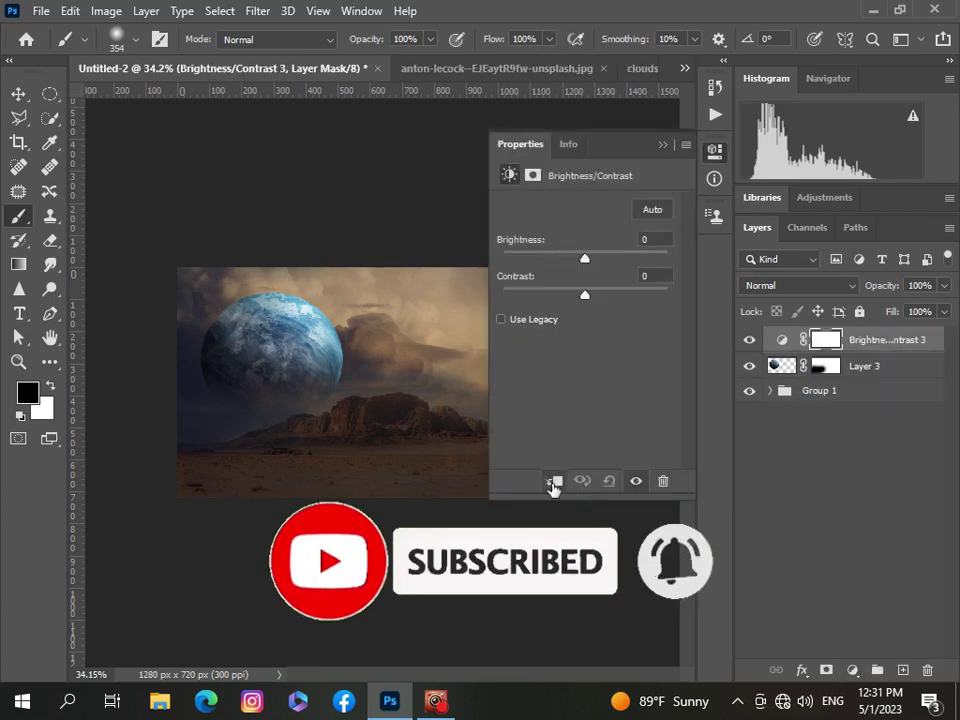
pyautogui.moveTo(577, 262); pyautogui.dragTo(601, 307)
pyautogui.click(662, 146)
pyautogui.scroll(-3, 361, 389)
pyautogui.scroll(2, 361, 389)
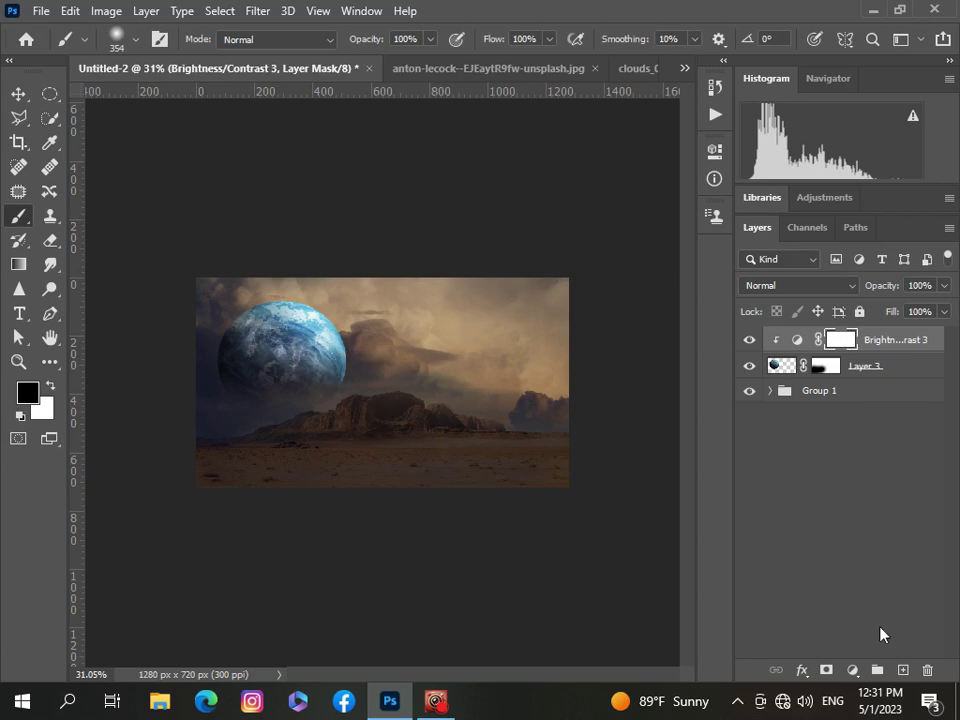
# Add a Color Balance adjustment clipped to the planet with midtones at cyan-red -28, magenta-green +14 and yellow-blue -4
pyautogui.click(852, 670)
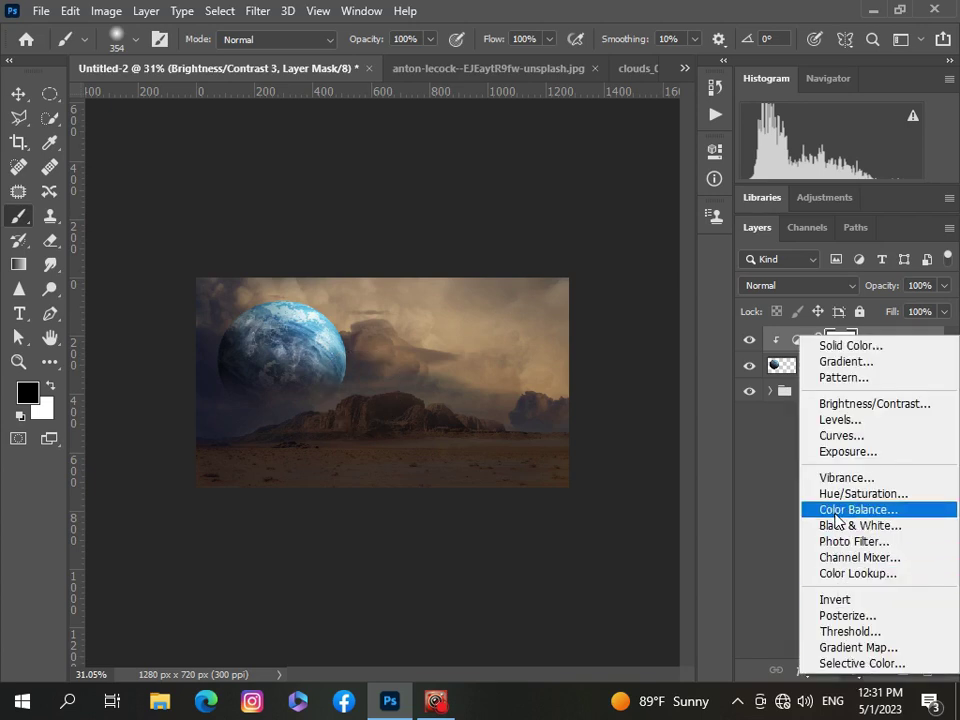
pyautogui.click(838, 512)
pyautogui.click(555, 481)
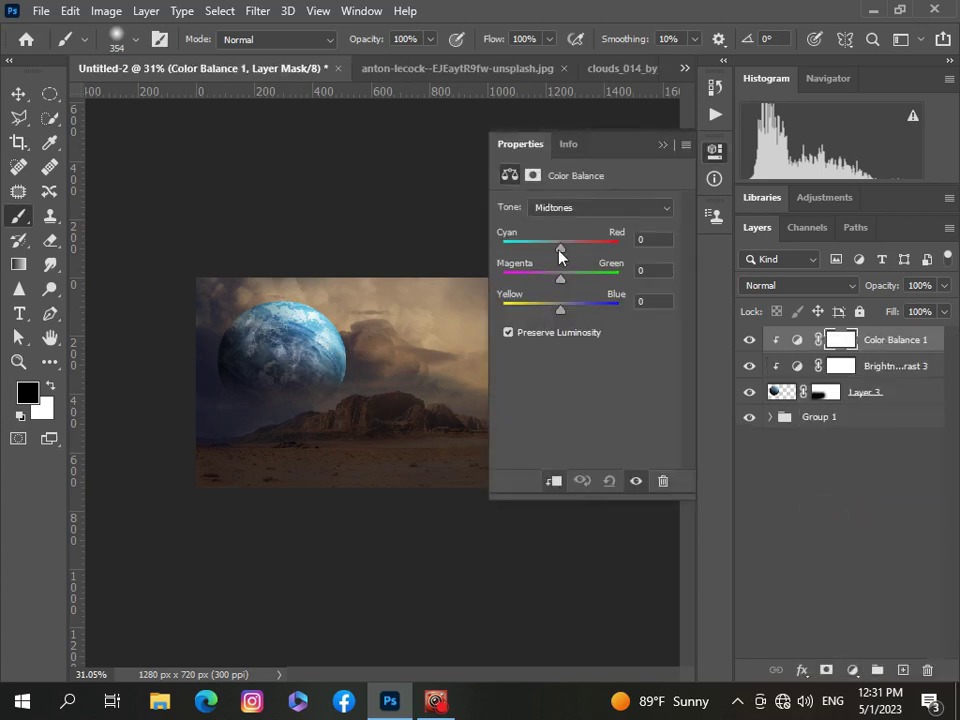
pyautogui.moveTo(560, 248); pyautogui.dragTo(559, 317)
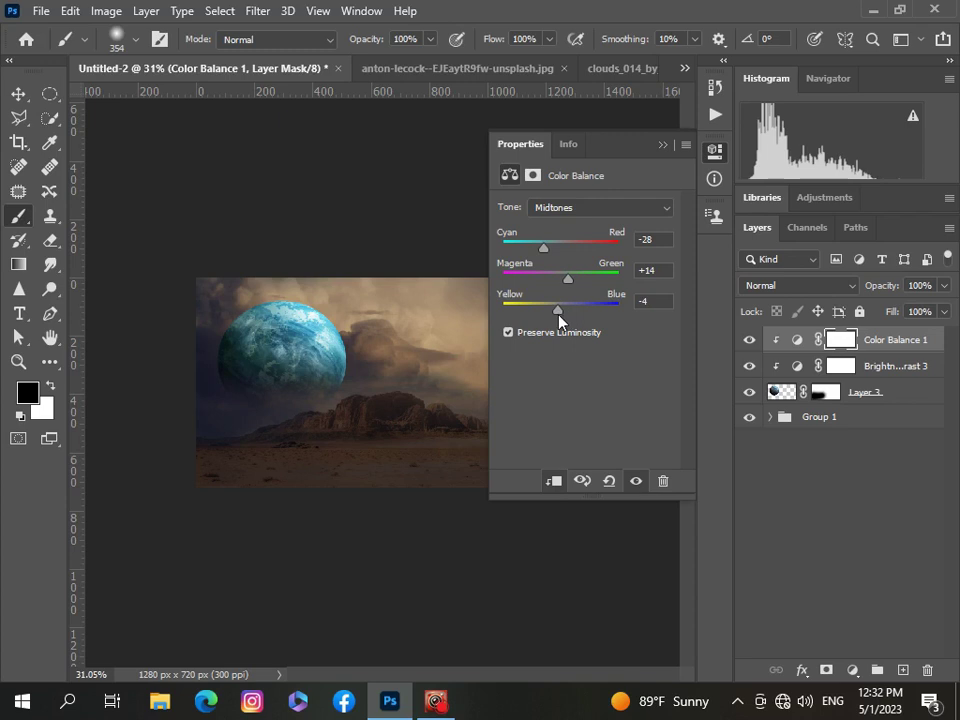
pyautogui.click(662, 145)
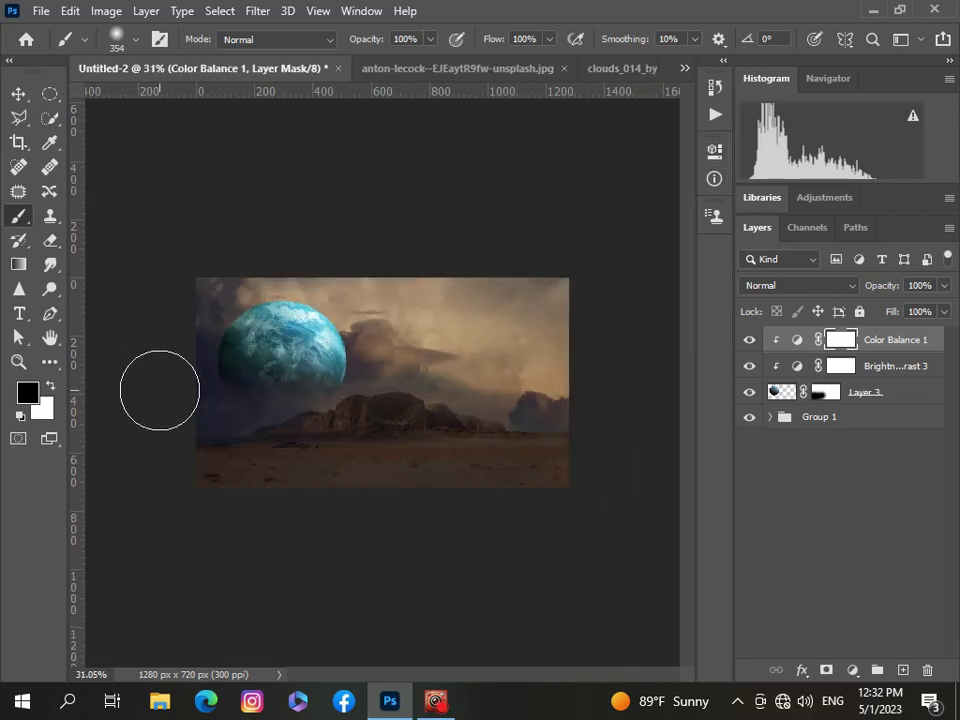
# Add a Levels adjustment clipped to the planet with input black at 13 and output white at 232
pyautogui.click(851, 670)
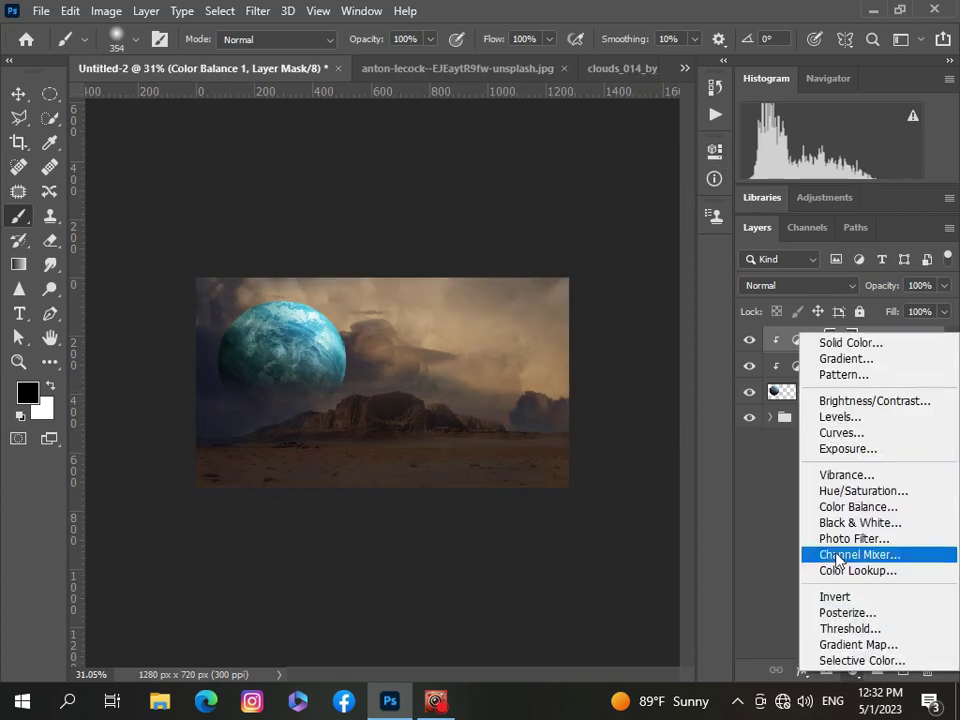
pyautogui.click(815, 416)
pyautogui.click(556, 482)
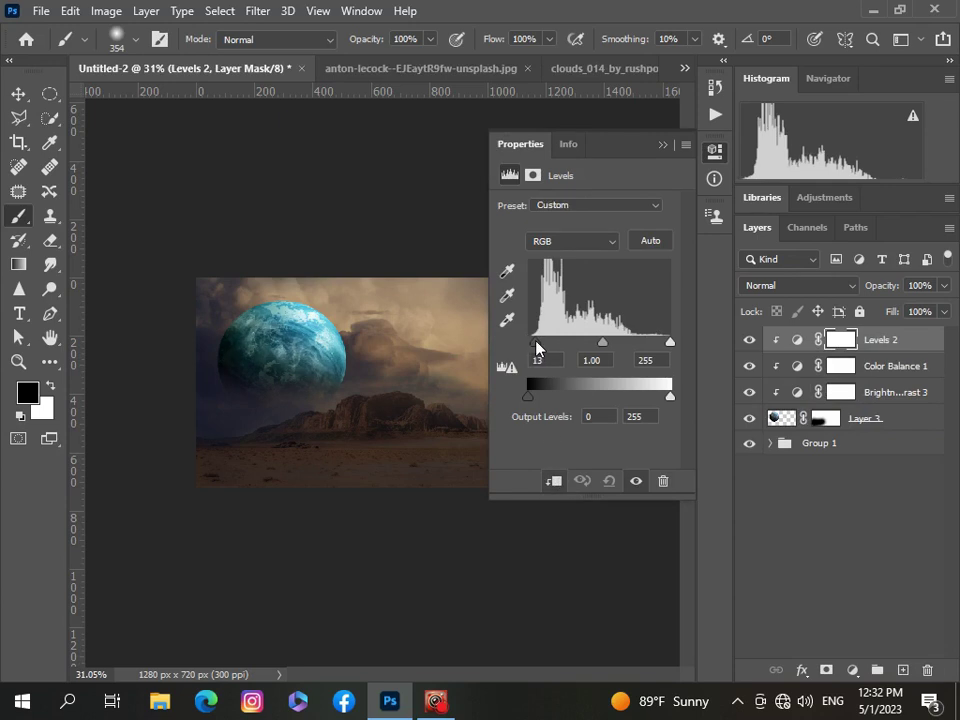
pyautogui.moveTo(669, 401); pyautogui.dragTo(656, 405)
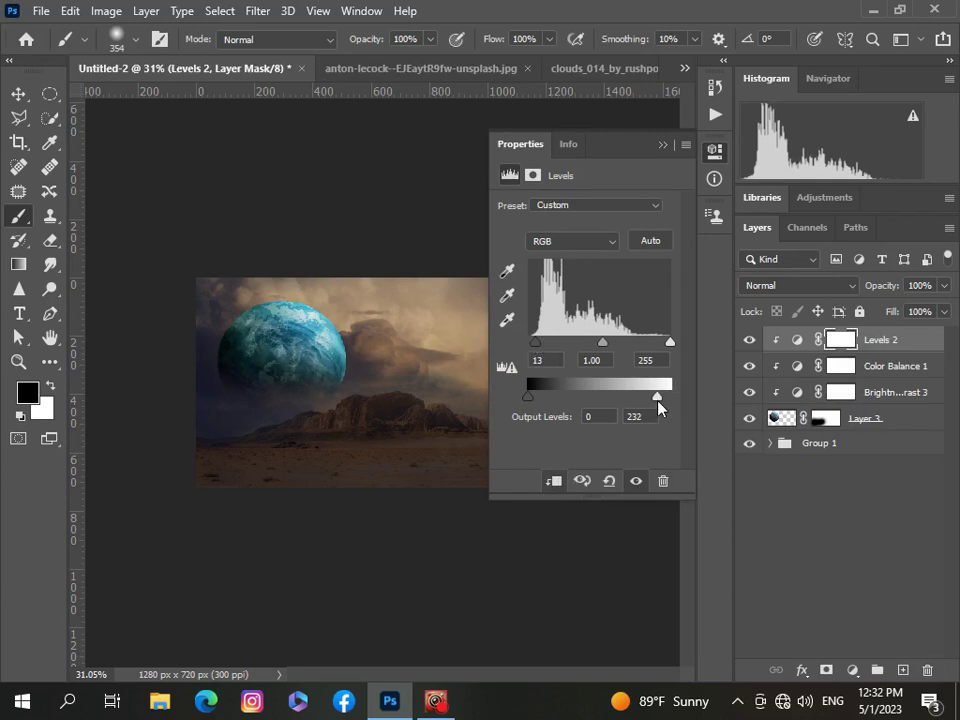
pyautogui.click(663, 145)
pyautogui.scroll(4, 307, 449)
pyautogui.scroll(-5, 307, 449)
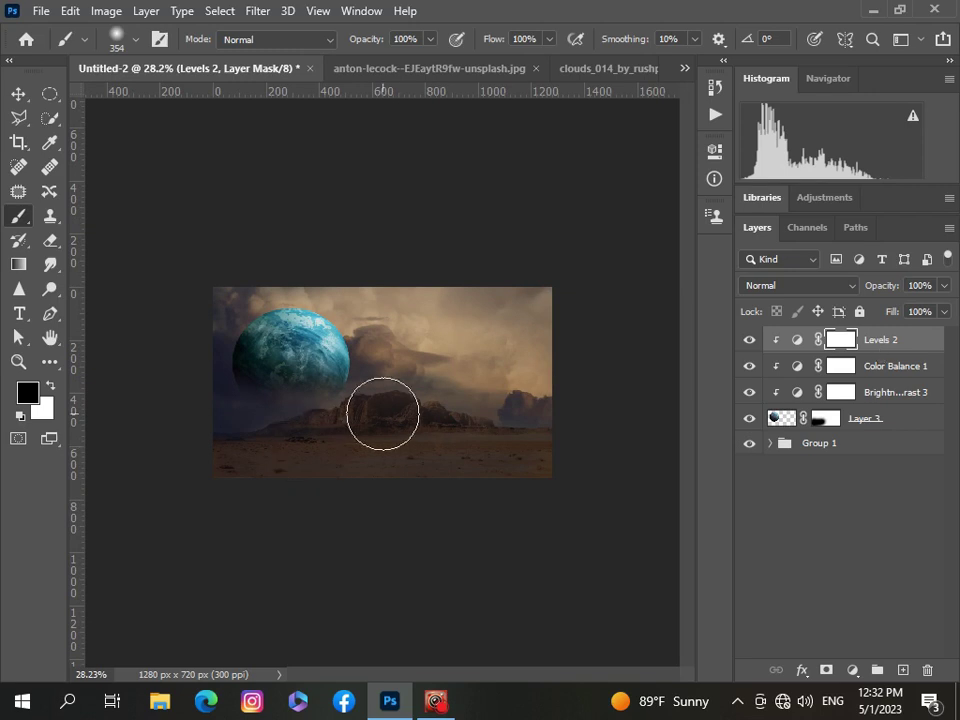
# Soften the blue planet's edges by painting black on Layer 3's mask with an 83 px brush at 26% opacity
pyautogui.scroll(3, 381, 411)
pyautogui.click(831, 419)
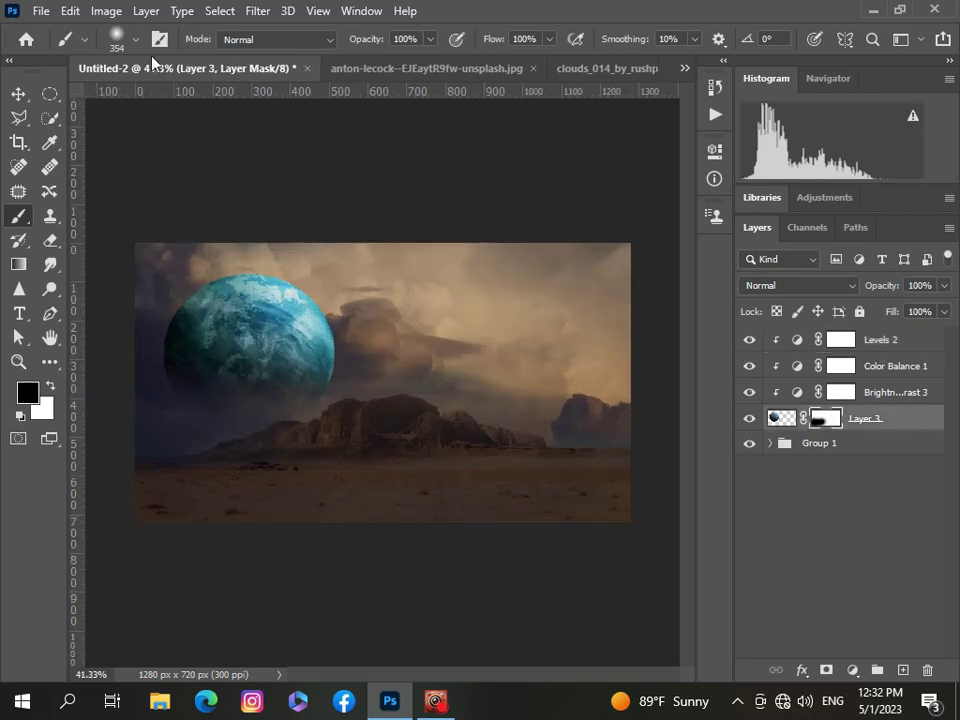
pyautogui.click(116, 40)
pyautogui.press('Return')
pyautogui.click(430, 39)
pyautogui.moveTo(383, 61); pyautogui.dragTo(366, 61)
pyautogui.scroll(4, 264, 321)
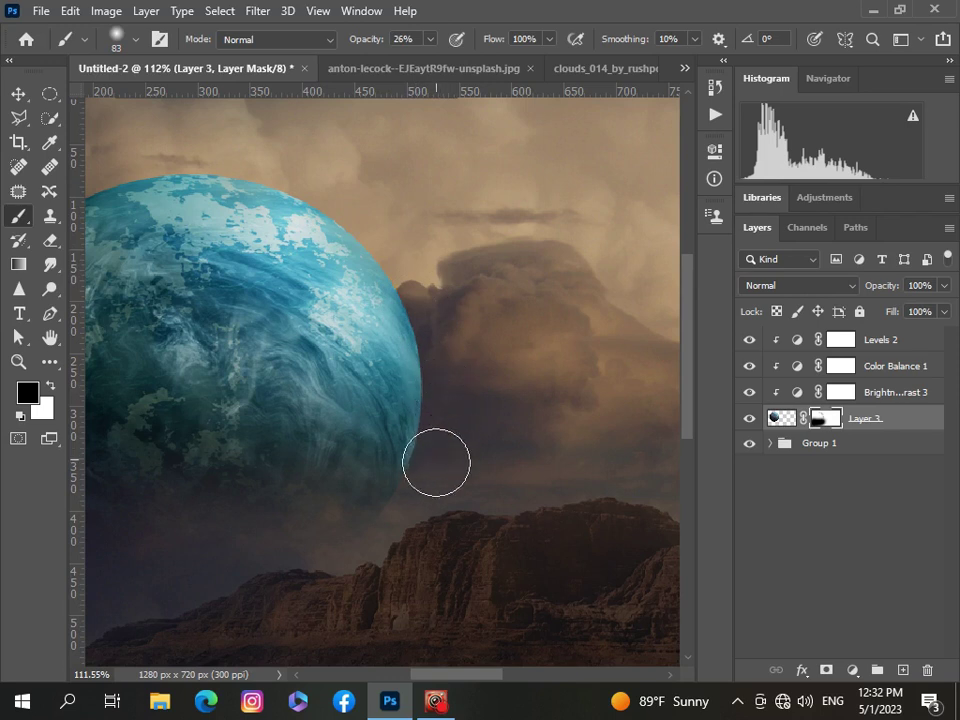
pyautogui.moveTo(470, 676); pyautogui.dragTo(443, 692)
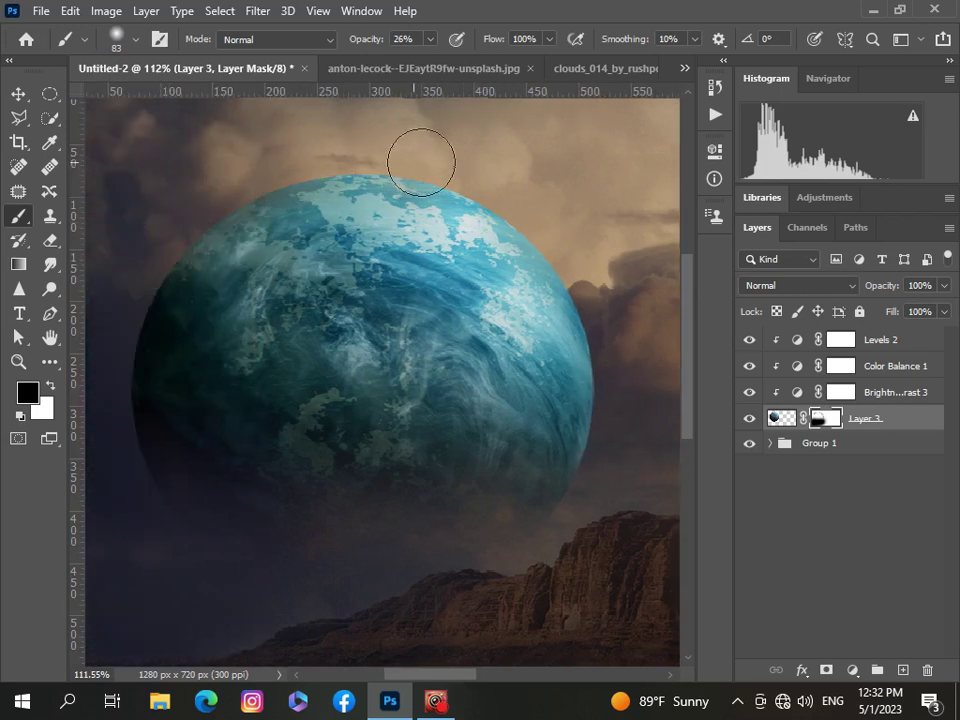
pyautogui.scroll(-5, 437, 209)
pyautogui.scroll(-2, 437, 209)
pyautogui.scroll(1, 345, 328)
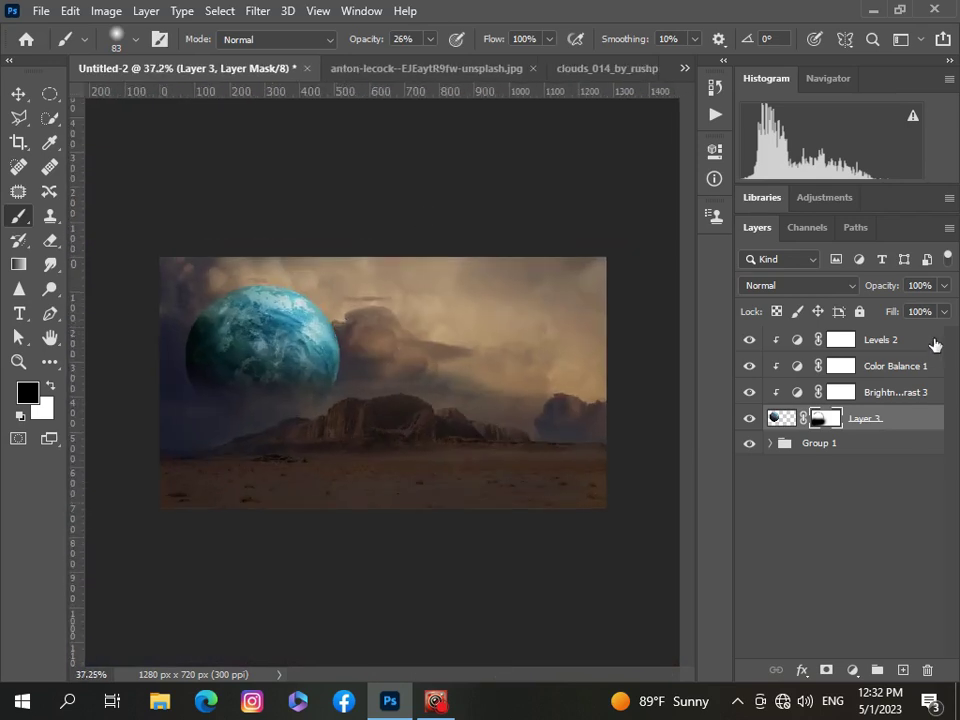
# Group Layer 3 with its clipped Levels, Color Balance and Brightness/Contrast adjustments
pyautogui.click(934, 344)
pyautogui.keyDown('shift'); pyautogui.click(932, 369); pyautogui.keyUp('shift')
pyautogui.keyDown('shift'); pyautogui.click(932, 394); pyautogui.keyUp('shift')
pyautogui.keyDown('shift'); pyautogui.click(930, 420); pyautogui.keyUp('shift')
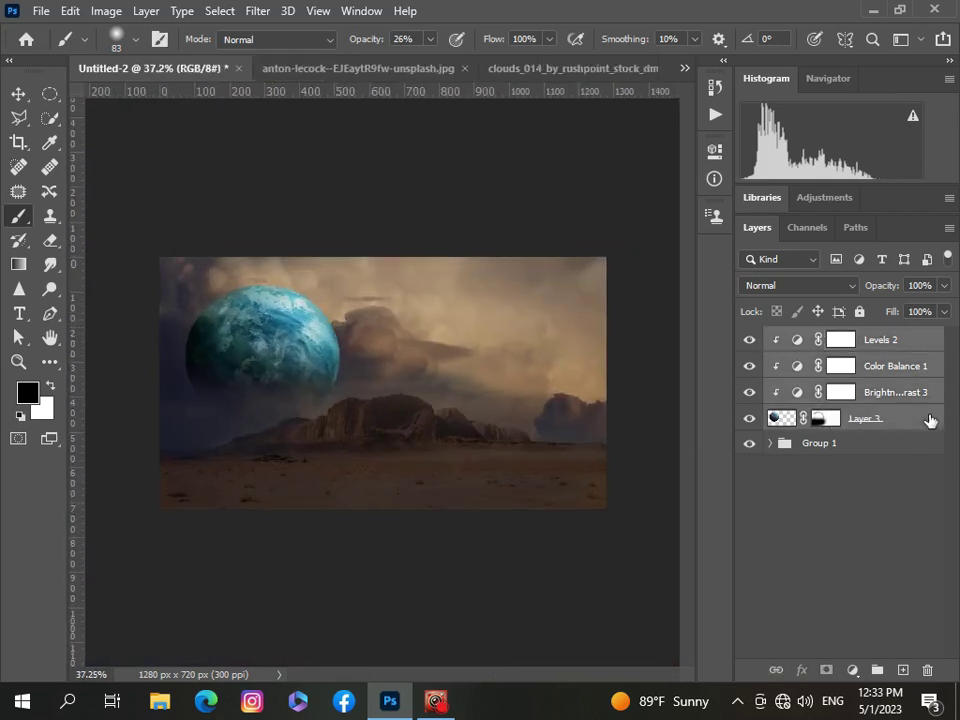
pyautogui.hotkey('ctrl', 'g')
pyautogui.scroll(-1, 525, 364)
pyautogui.scroll(1, 525, 366)
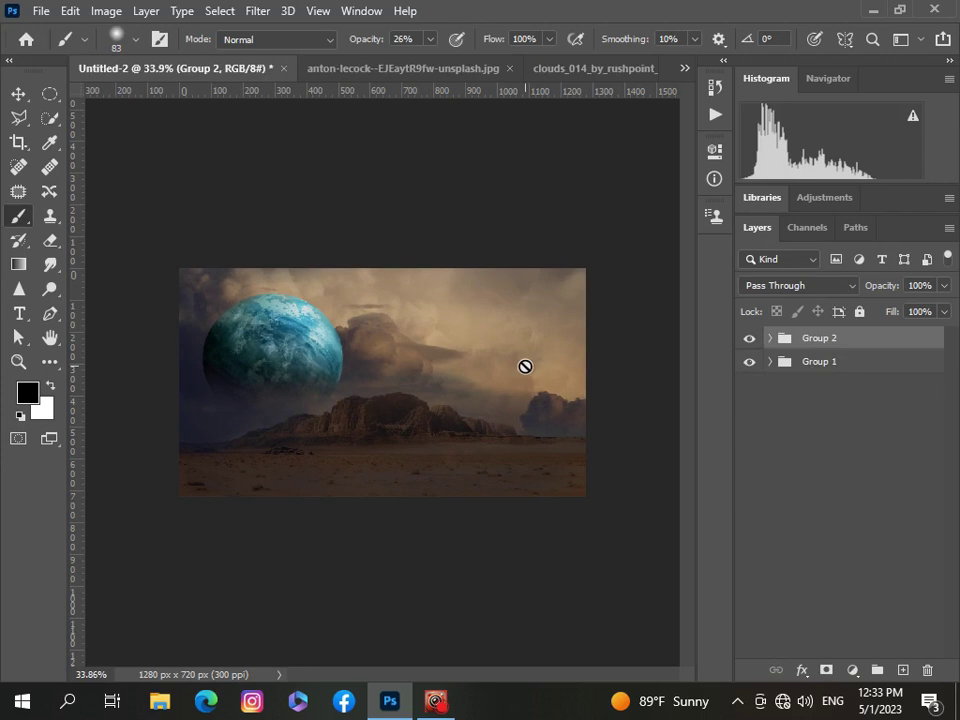
# Copy the selected planet from planet_stock_5_by_bareck_dq80rg.jpg and paste it above Group 2 in Untitled-2
pyautogui.click(685, 67)
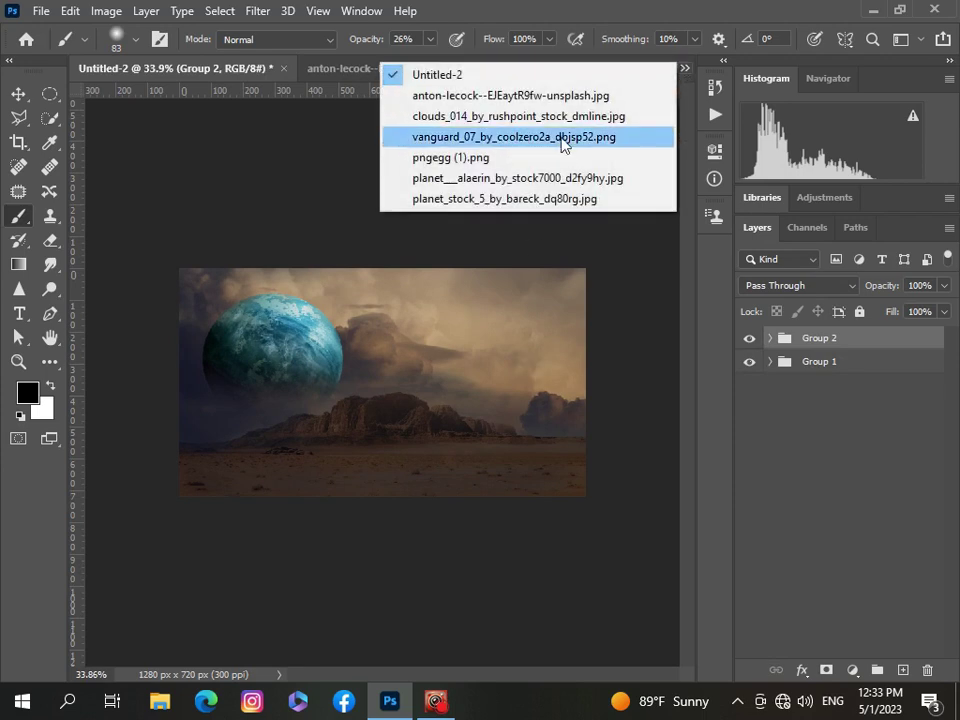
pyautogui.click(608, 204)
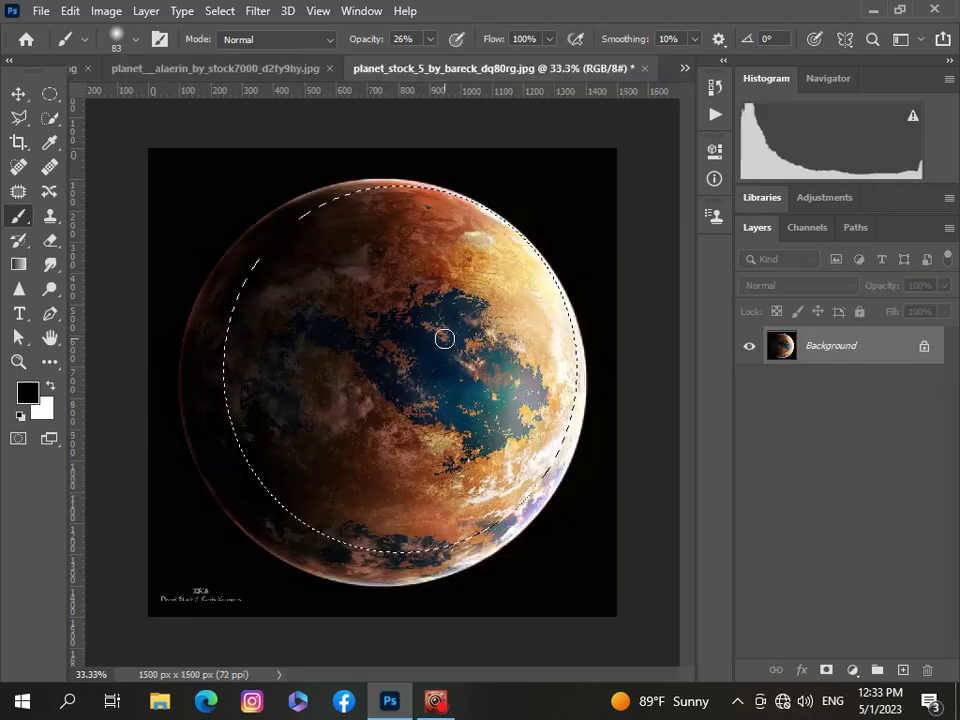
pyautogui.click(685, 67)
pyautogui.click(654, 75)
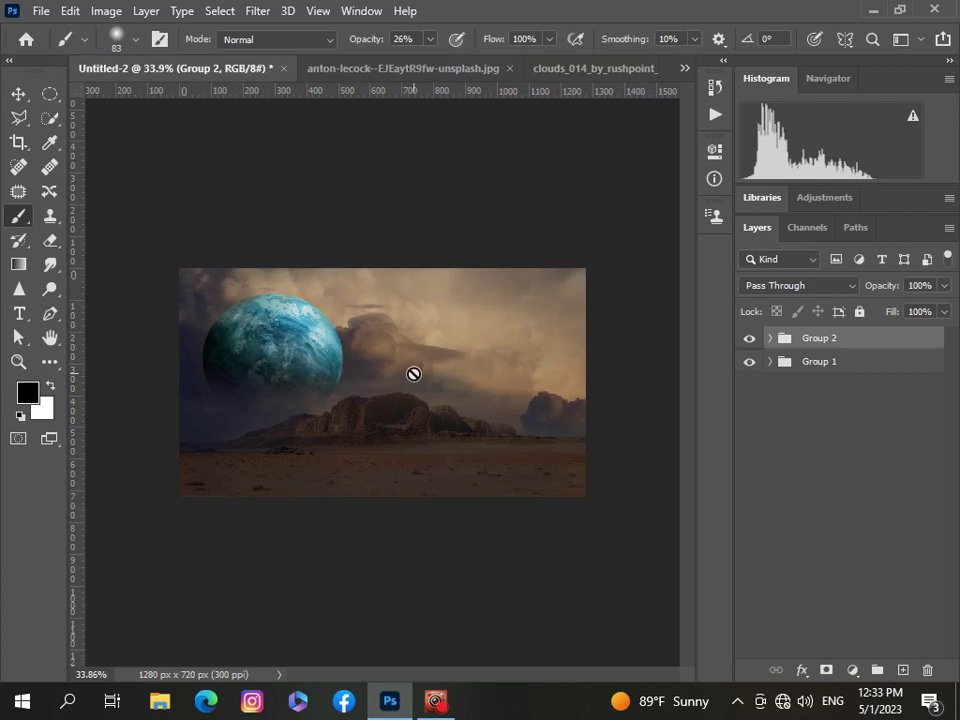
pyautogui.moveTo(420, 381); pyautogui.dragTo(411, 375)
# Scale the orange planet on Layer 4 to about 36.6% width and 32.2% height at the scene's right edge
pyautogui.hotkey('ctrl', 't')
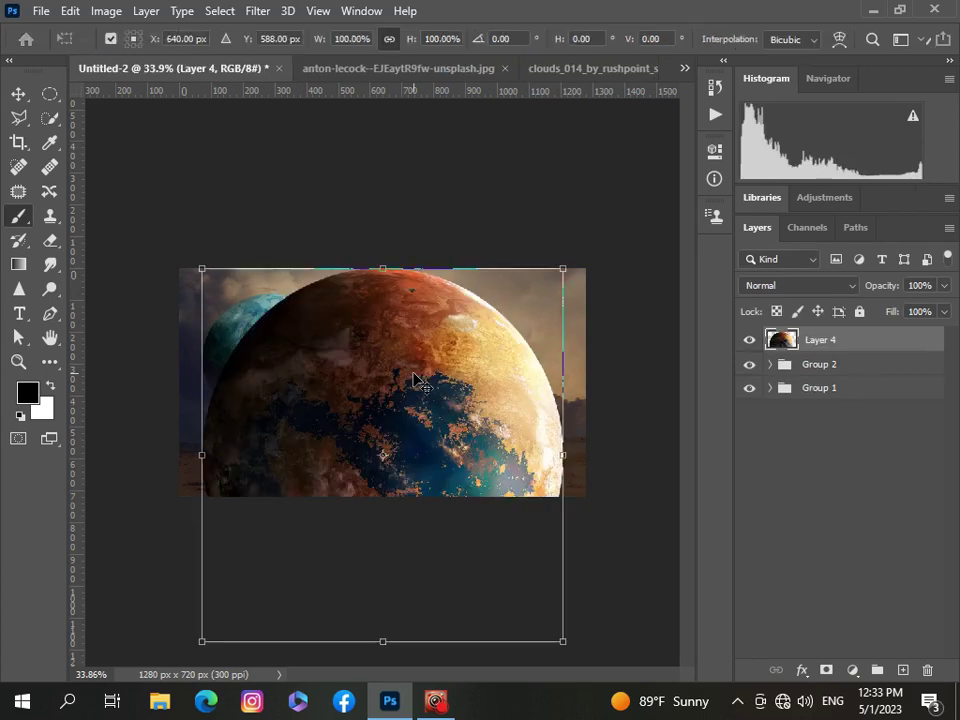
pyautogui.scroll(-1, 352, 360)
pyautogui.moveTo(238, 296); pyautogui.dragTo(375, 418)
pyautogui.moveTo(462, 569); pyautogui.dragTo(445, 437)
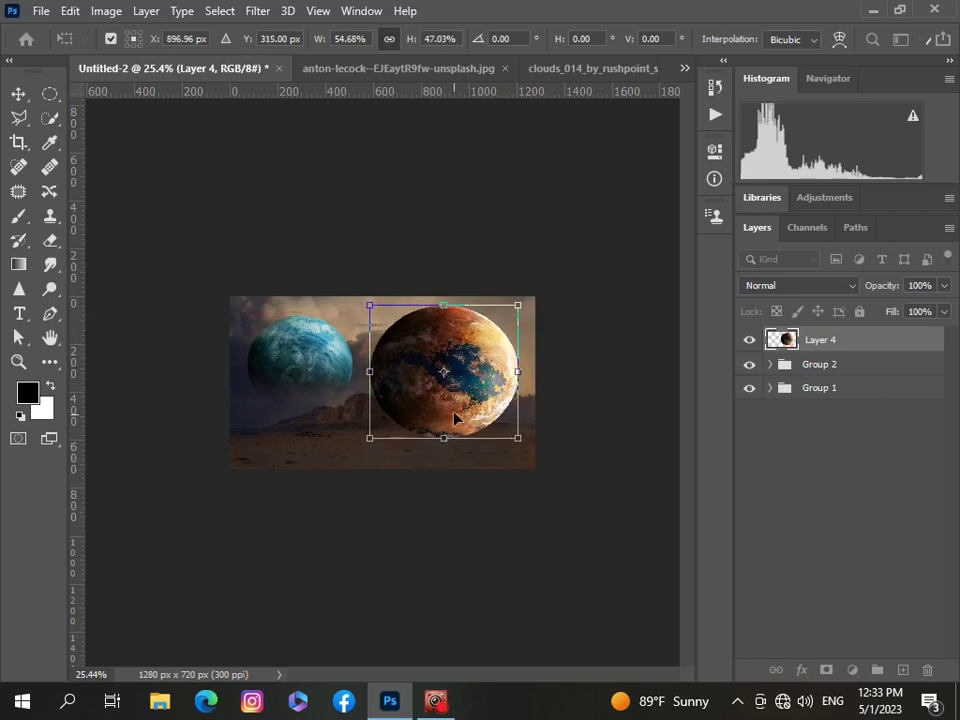
pyautogui.moveTo(517, 371); pyautogui.dragTo(519, 377)
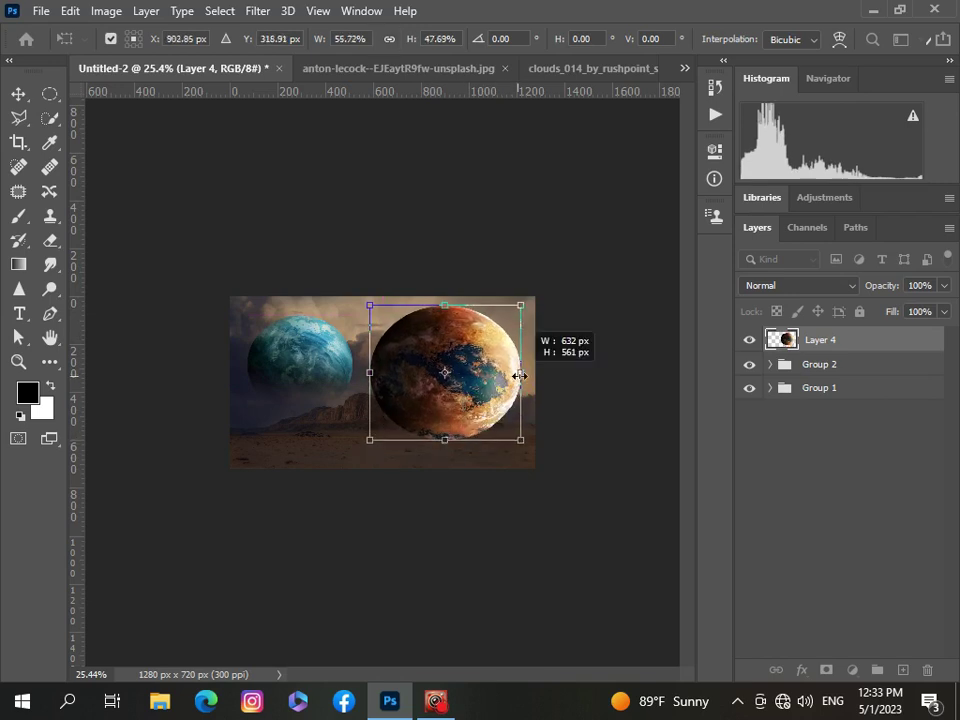
pyautogui.moveTo(521, 437); pyautogui.dragTo(575, 393)
pyautogui.scroll(5, 386, 383)
pyautogui.moveTo(462, 275); pyautogui.dragTo(476, 289)
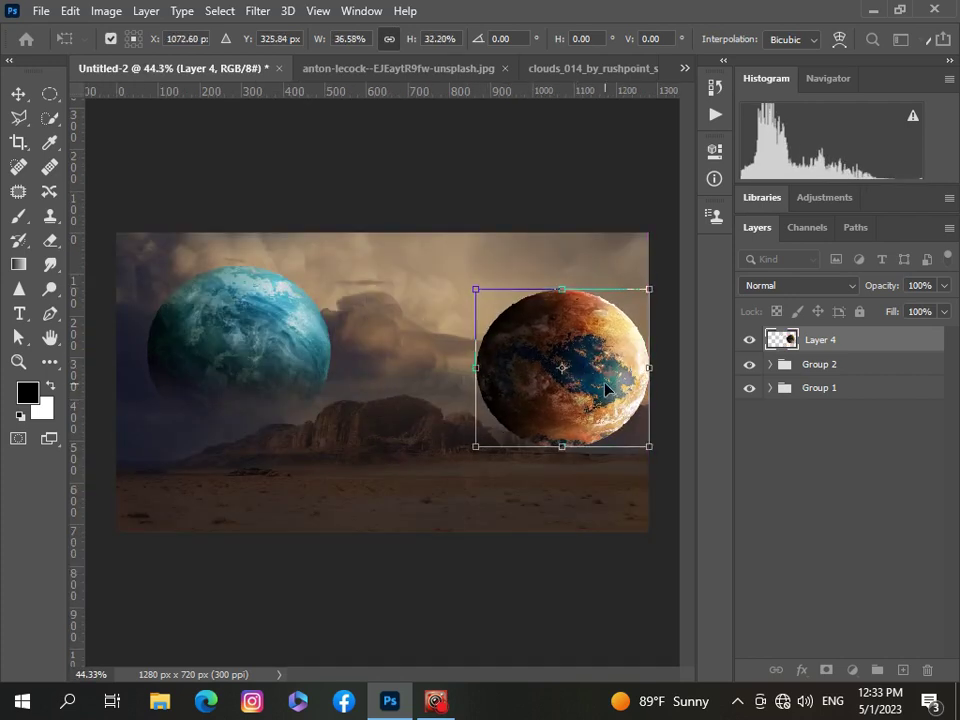
# Flip the orange planet vertically, keeping its bright side facing right
pyautogui.rightClick(607, 378)
pyautogui.click(645, 356)
pyautogui.rightClick(608, 380)
pyautogui.click(632, 371)
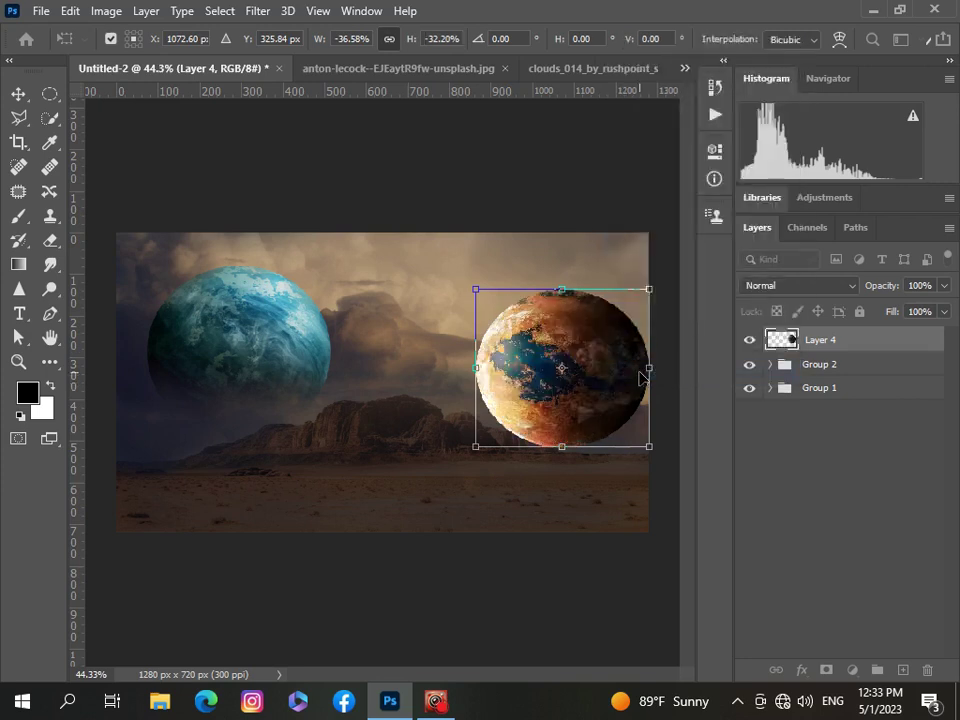
pyautogui.rightClick(588, 400)
pyautogui.click(636, 370)
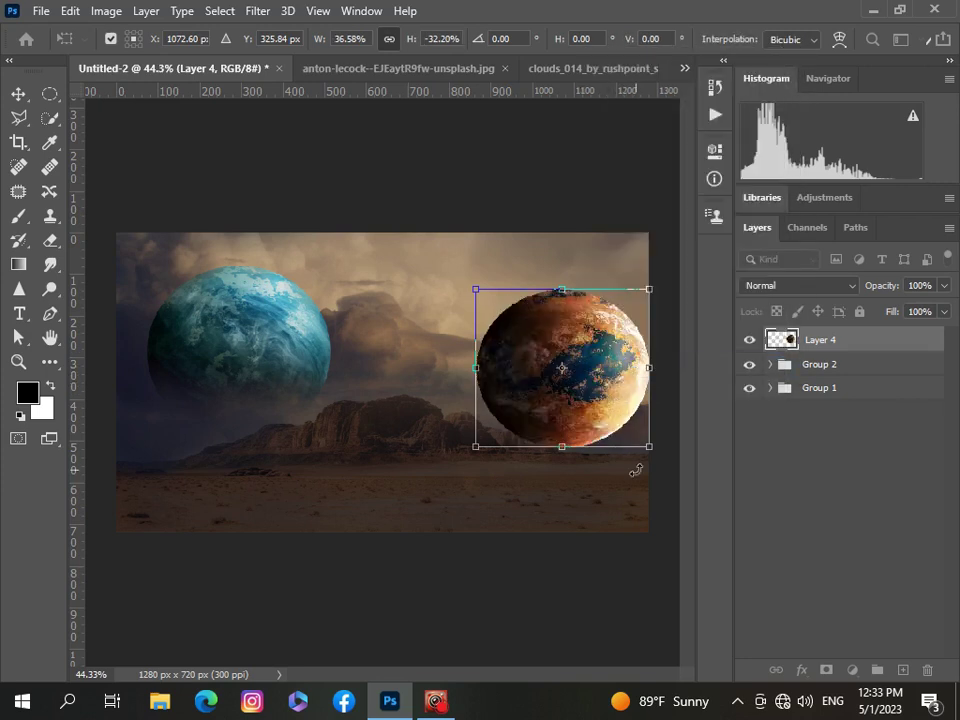
# Rotate the orange planet to about -74.3°, scale it to about 28% and place it in the sky right of the mountain
pyautogui.moveTo(636, 470); pyautogui.dragTo(637, 332)
pyautogui.moveTo(578, 380); pyautogui.dragTo(557, 347)
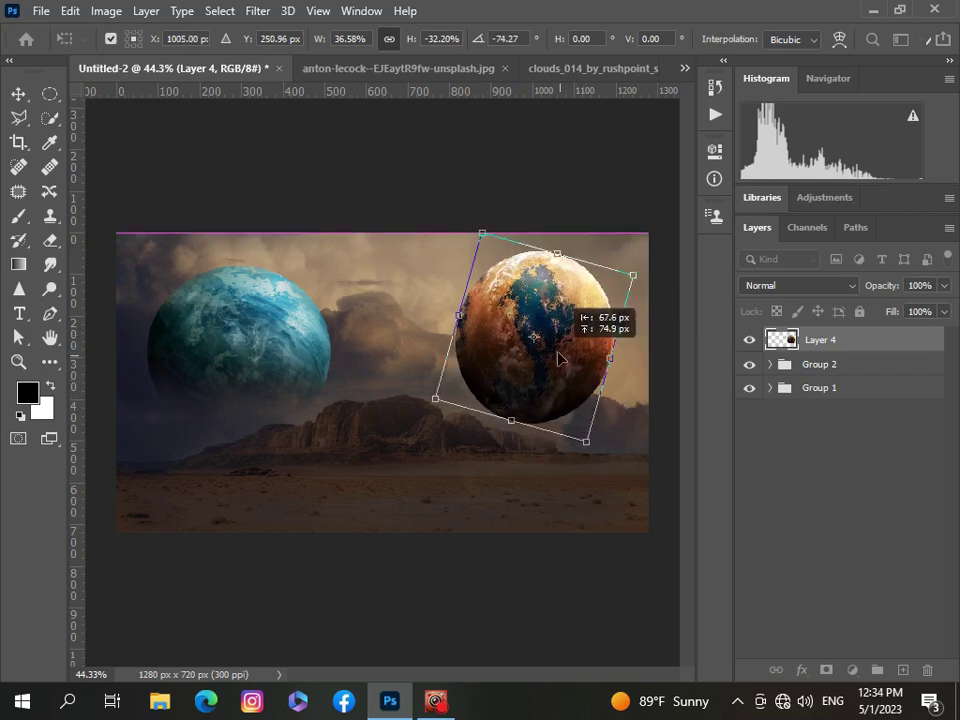
pyautogui.moveTo(613, 360); pyautogui.dragTo(634, 360)
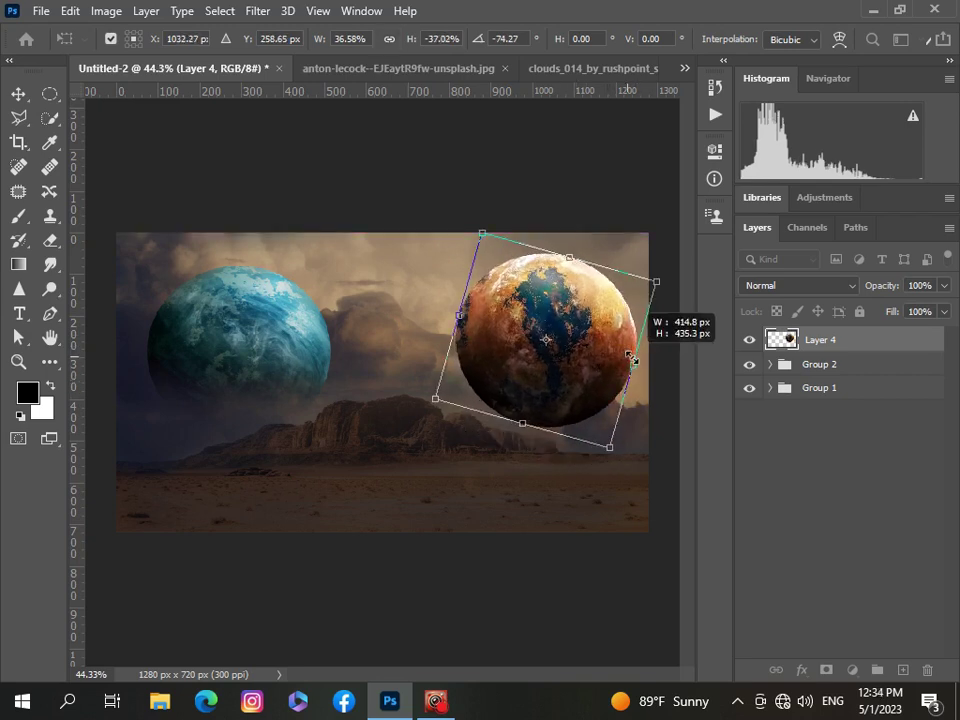
pyautogui.moveTo(506, 251); pyautogui.dragTo(511, 282)
pyautogui.moveTo(582, 400)
pyautogui.mouseDown()
pyautogui.moveTo(602, 360)
pyautogui.moveTo(596, 401)
pyautogui.mouseUp()
pyautogui.hotkey('ctrl', '-')
pyautogui.hotkey('ctrl', '-')
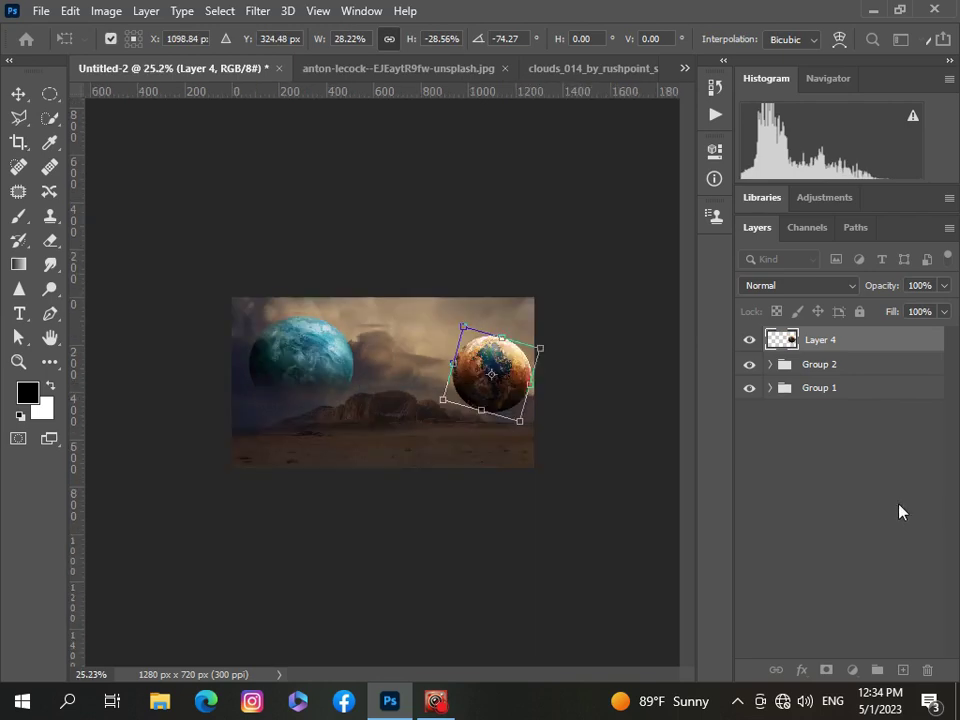
pyautogui.press('Return')
# Add a layer mask to Layer 4 and set the brush to 369 px and 100% opacity
pyautogui.press('b')
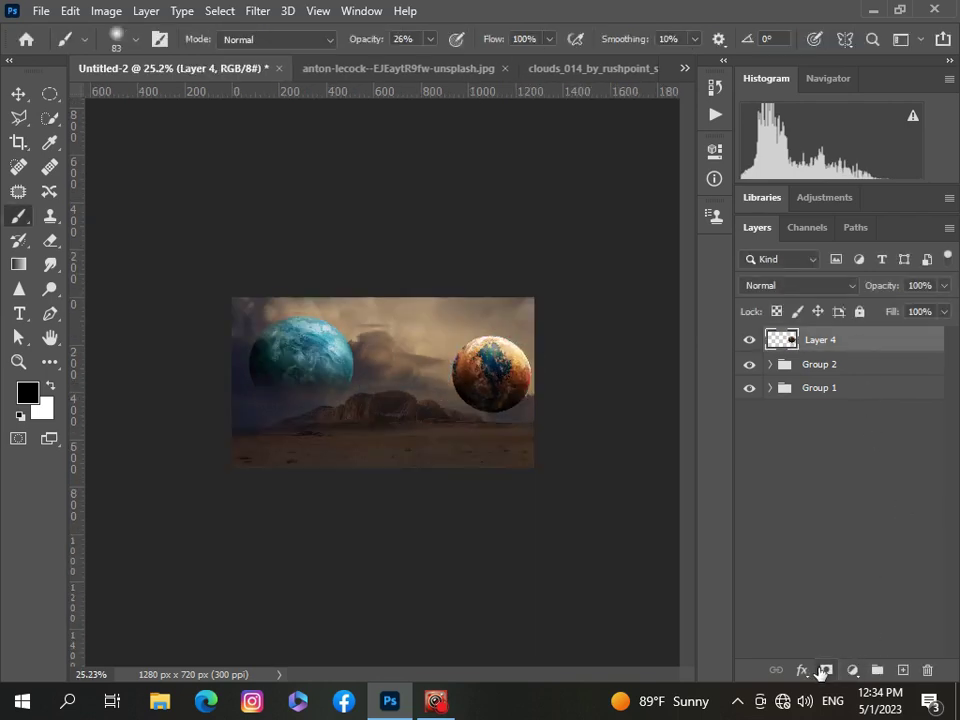
pyautogui.click(825, 670)
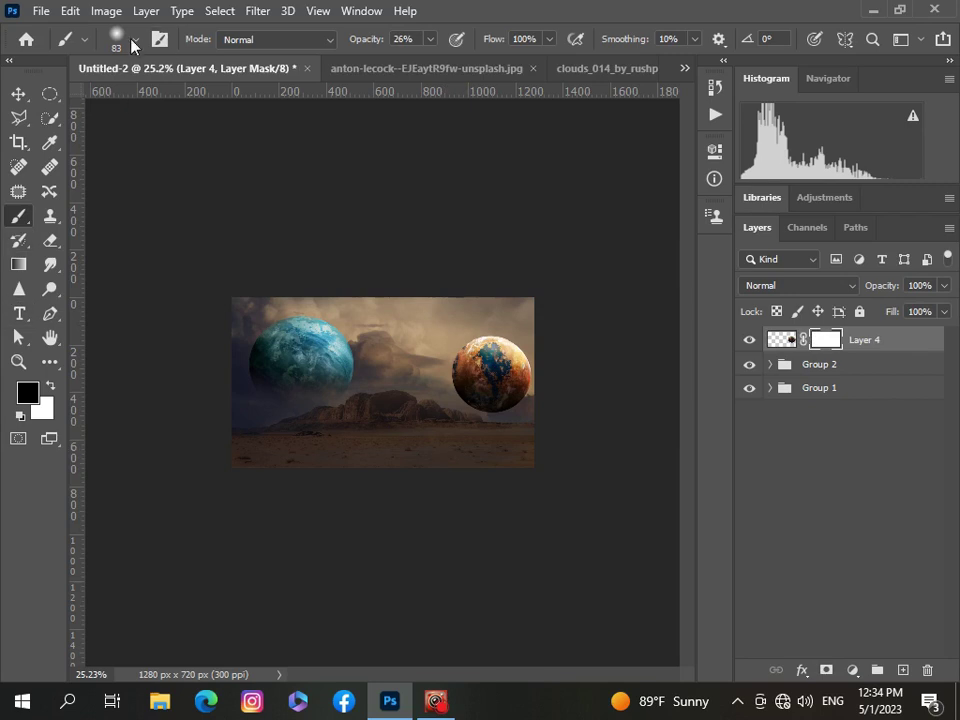
pyautogui.click(133, 40)
pyautogui.moveTo(181, 104); pyautogui.dragTo(193, 106)
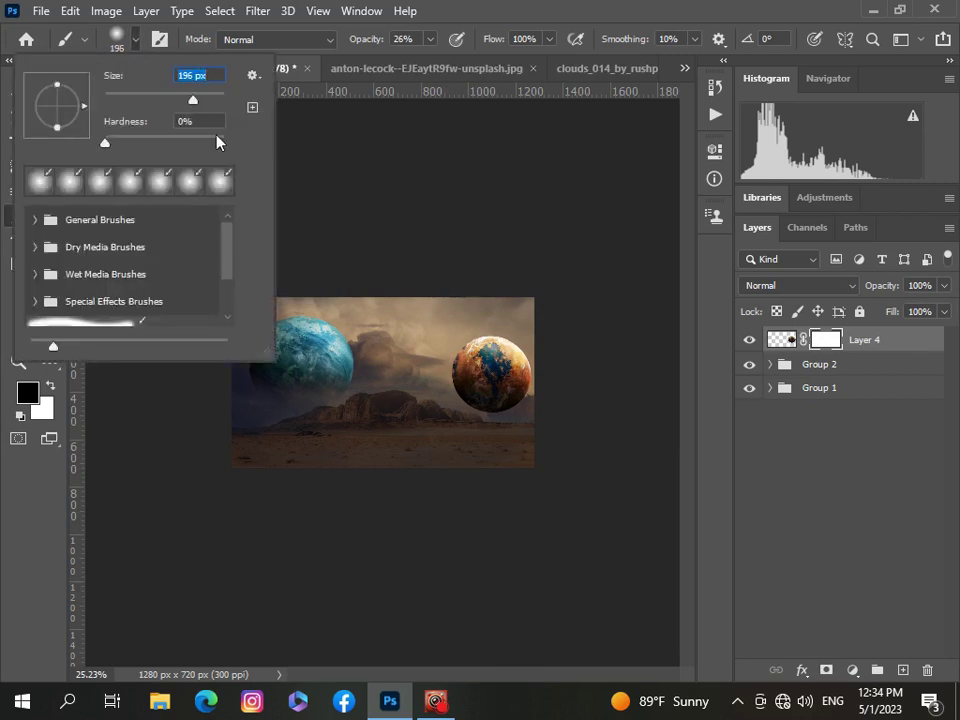
pyautogui.click(380, 238)
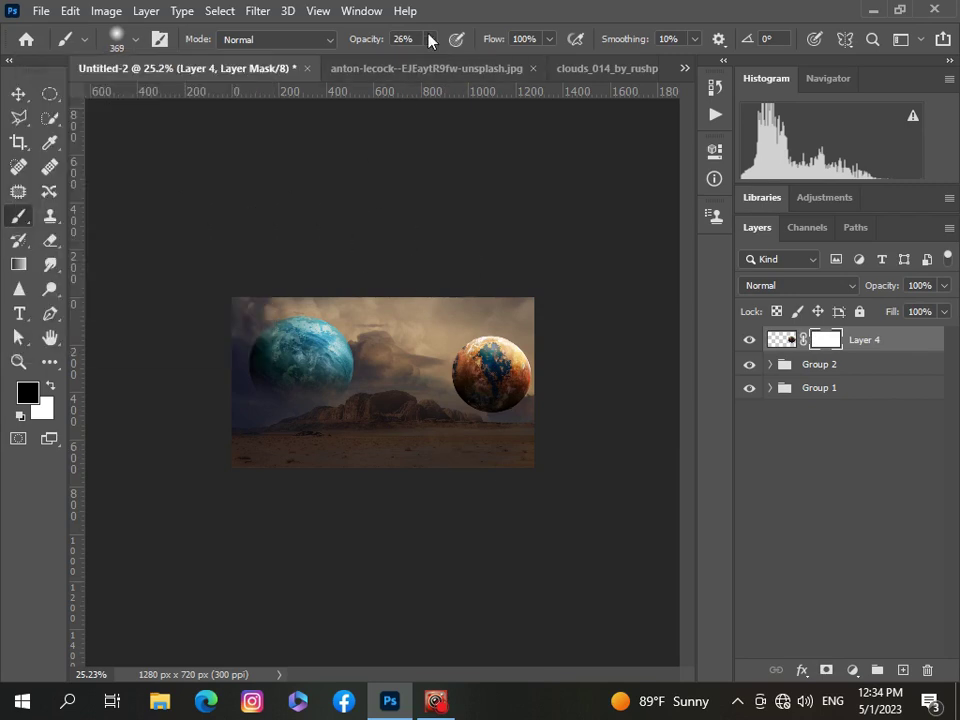
pyautogui.moveTo(430, 39); pyautogui.dragTo(455, 72)
pyautogui.scroll(3, 519, 497)
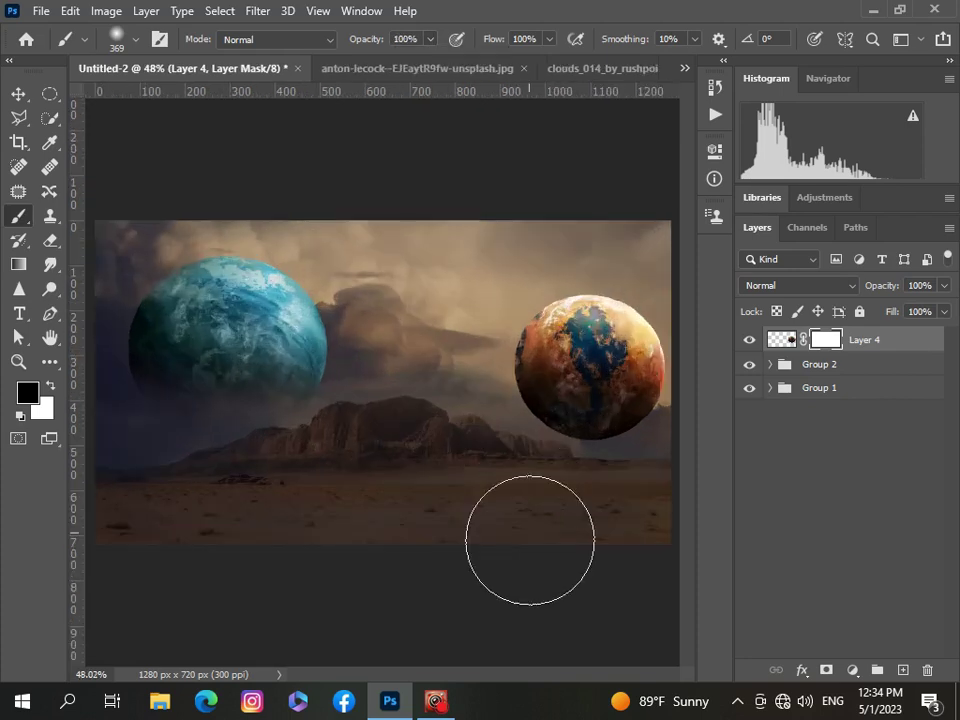
# Try to fade the orange planet's lower edge by painting black on its mask with a 102 px brush
pyautogui.scroll(2, 370, 678)
pyautogui.hscroll(3, 392, 501)
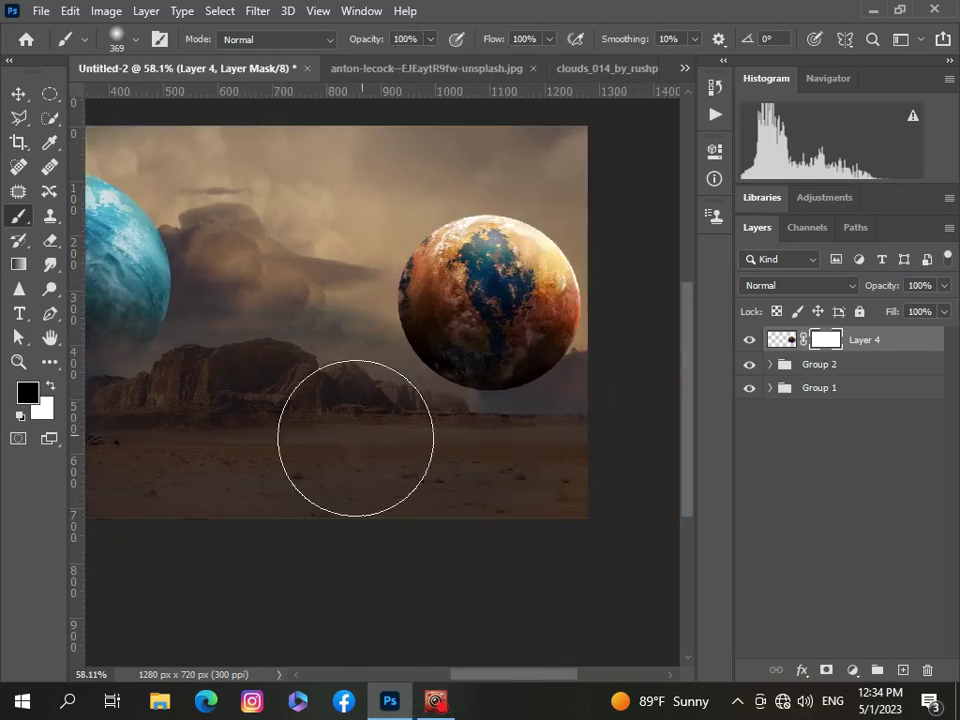
pyautogui.moveTo(569, 432)
pyautogui.mouseDown()
pyautogui.moveTo(500, 451)
pyautogui.moveTo(550, 452)
pyautogui.moveTo(458, 462)
pyautogui.mouseUp()
pyautogui.click(136, 39)
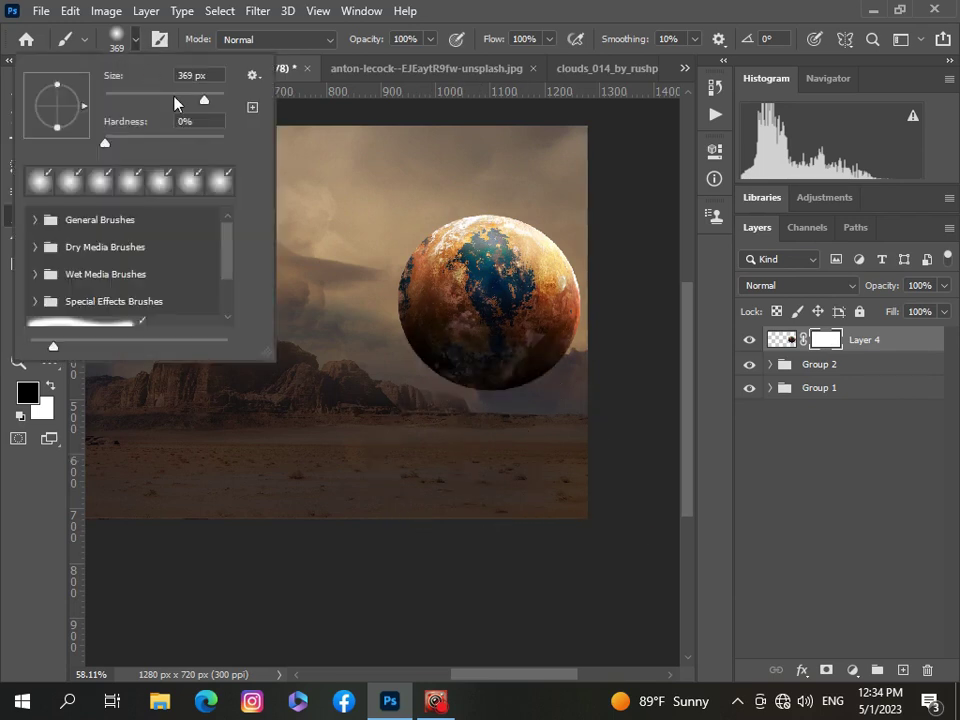
pyautogui.press('Return')
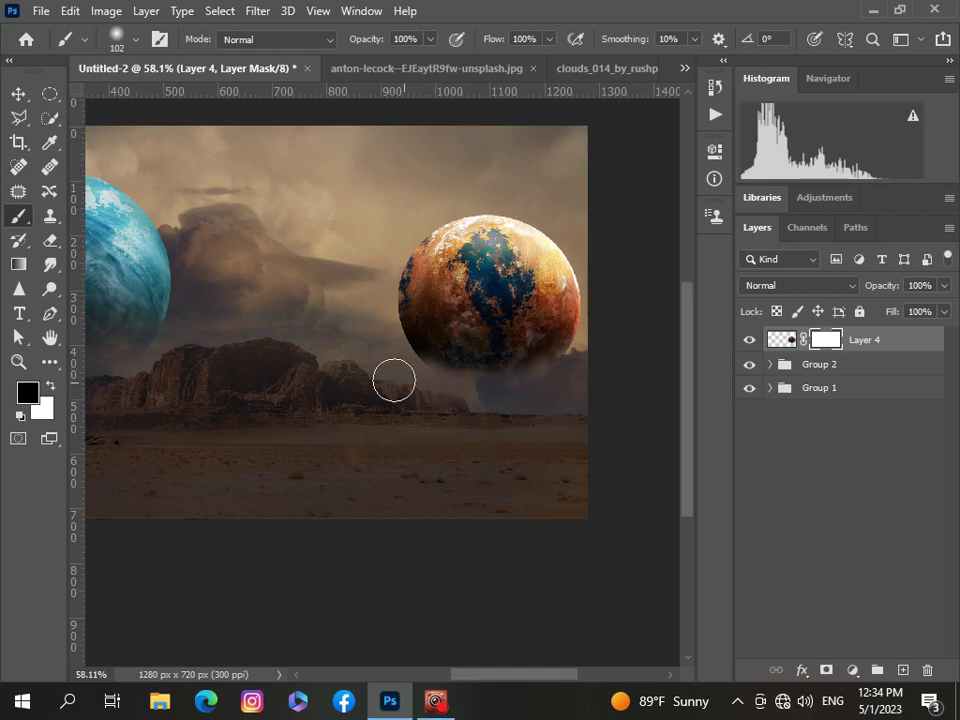
pyautogui.moveTo(394, 380)
pyautogui.mouseDown()
pyautogui.moveTo(526, 398)
pyautogui.moveTo(490, 407)
pyautogui.moveTo(589, 354)
pyautogui.moveTo(571, 397)
pyautogui.moveTo(520, 415)
pyautogui.mouseUp()
pyautogui.scroll(-3, 521, 415)
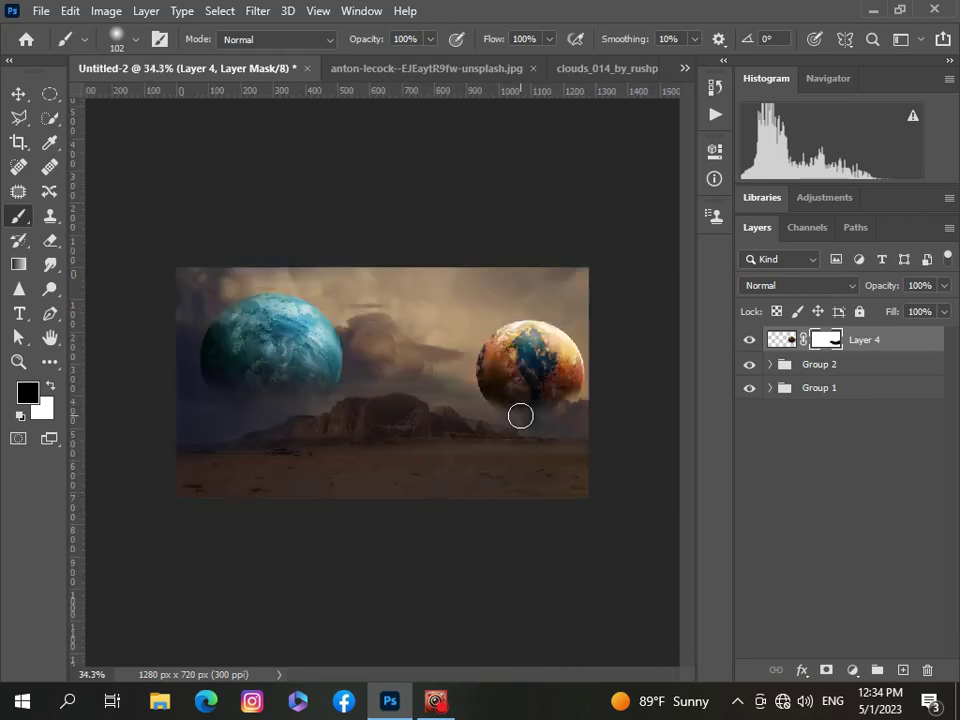
pyautogui.scroll(-1, 520, 415)
pyautogui.scroll(3, 518, 413)
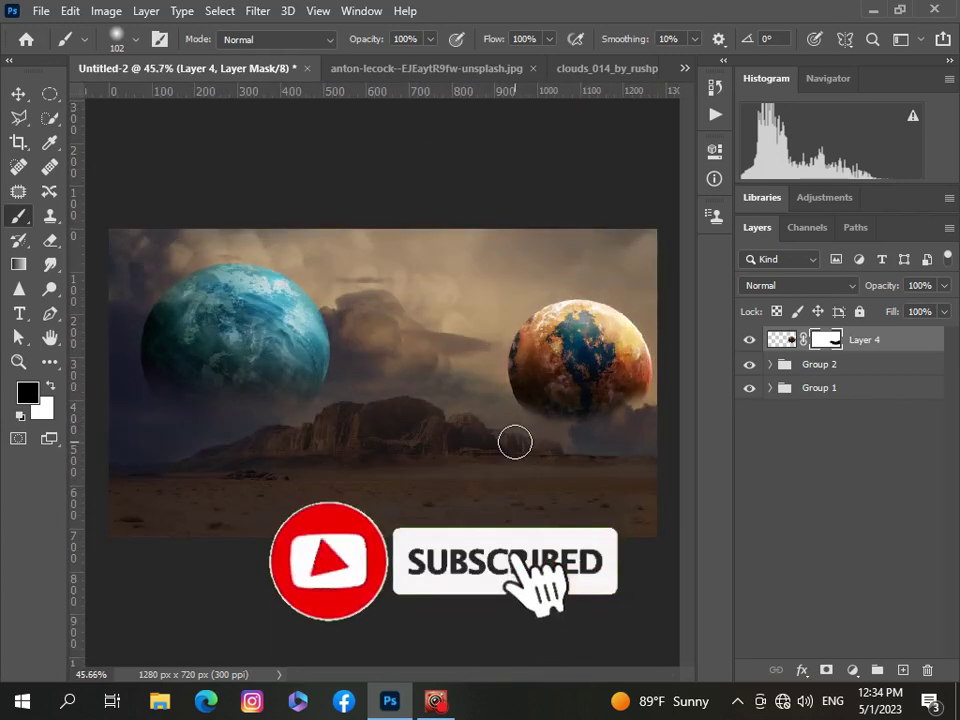
# Set the brush to 193 px and paint black on Layer 4's mask to fade the orange planet's lower edge into the clouds
pyautogui.click(136, 39)
pyautogui.moveTo(165, 99); pyautogui.dragTo(192, 104)
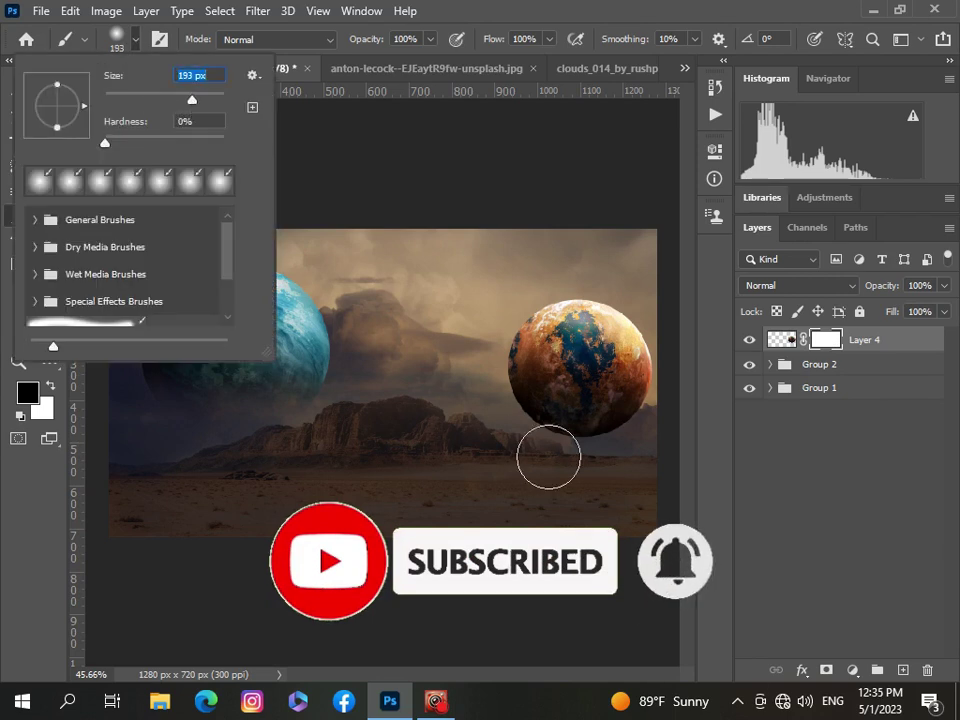
pyautogui.click(530, 442)
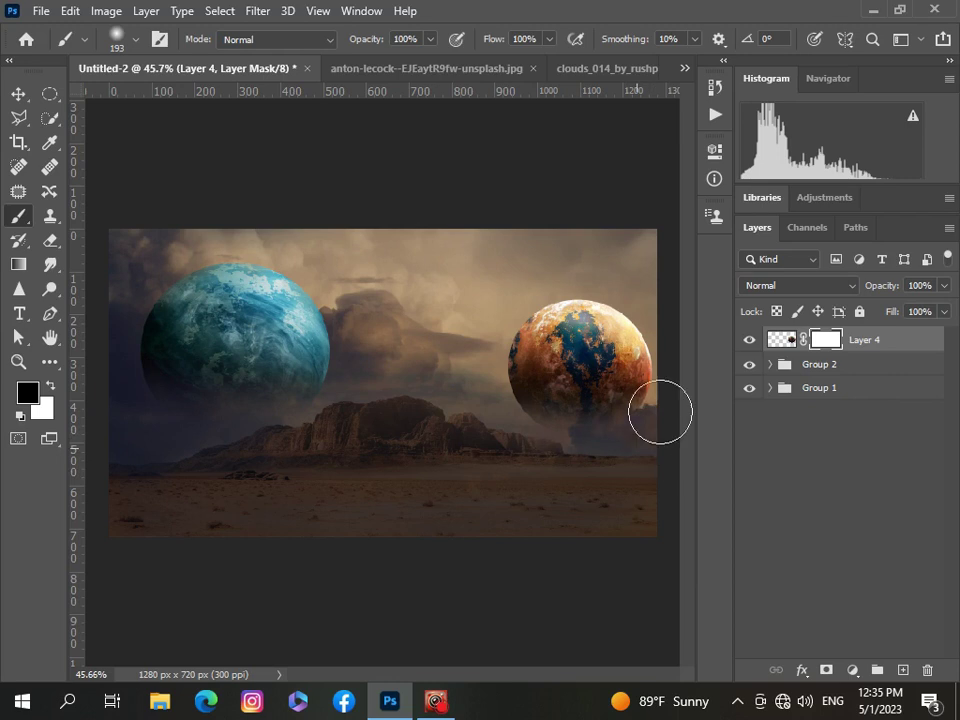
pyautogui.scroll(-1, 522, 466)
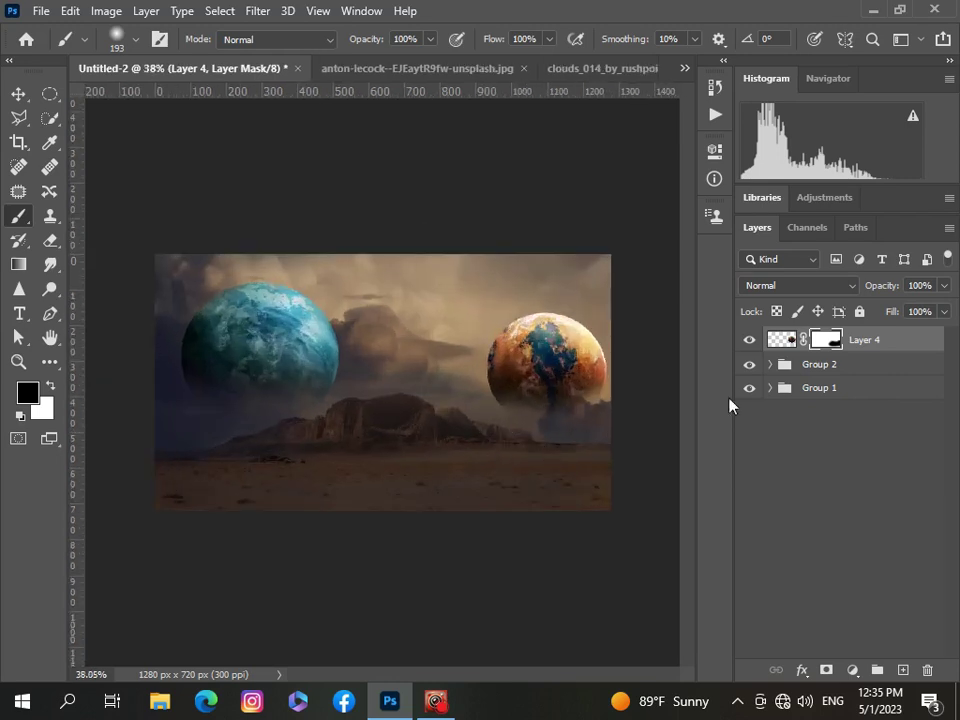
# Add a Brightness/Contrast adjustment clipped to the orange planet's layer with brightness 17 and contrast about 6
pyautogui.click(851, 671)
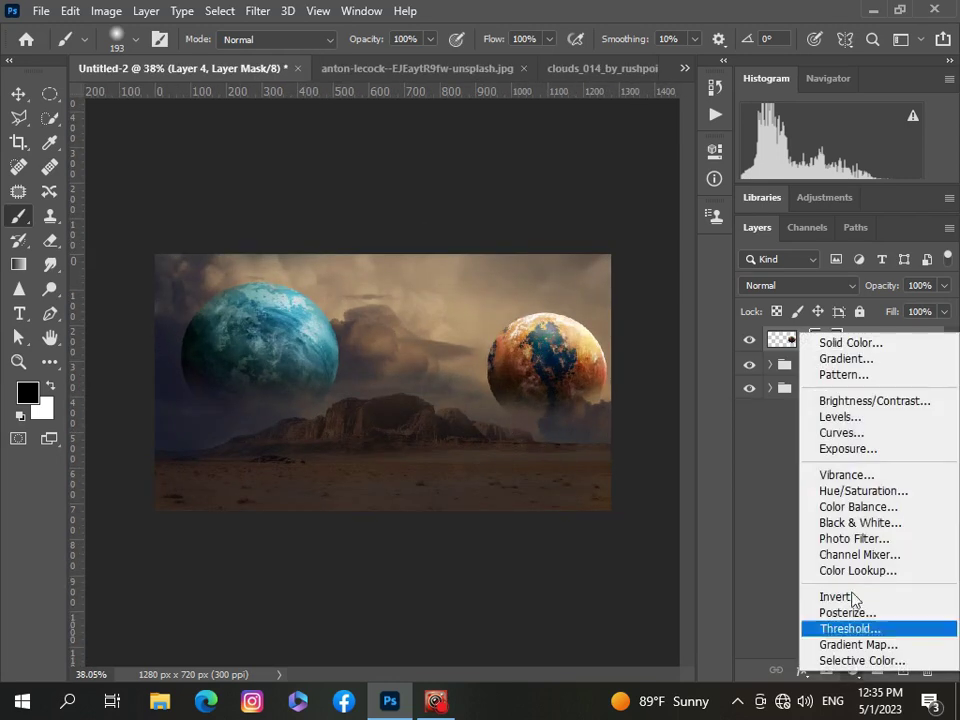
pyautogui.click(857, 401)
pyautogui.scroll(1, 545, 379)
pyautogui.scroll(2, 545, 379)
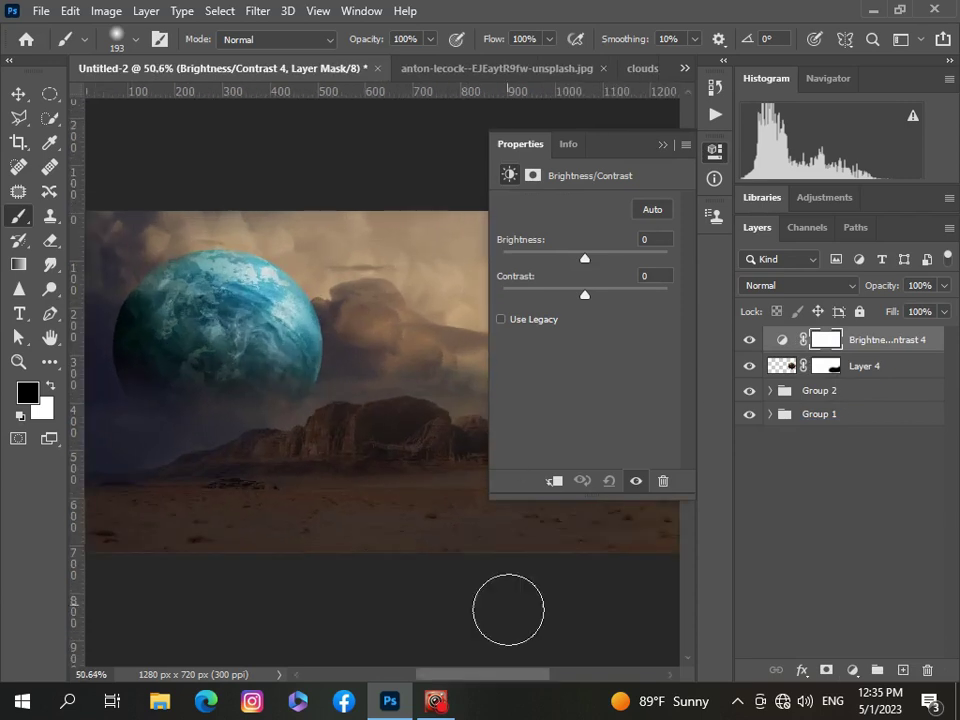
pyautogui.moveTo(525, 675); pyautogui.dragTo(574, 675)
pyautogui.moveTo(585, 258); pyautogui.dragTo(594, 263)
pyautogui.click(555, 481)
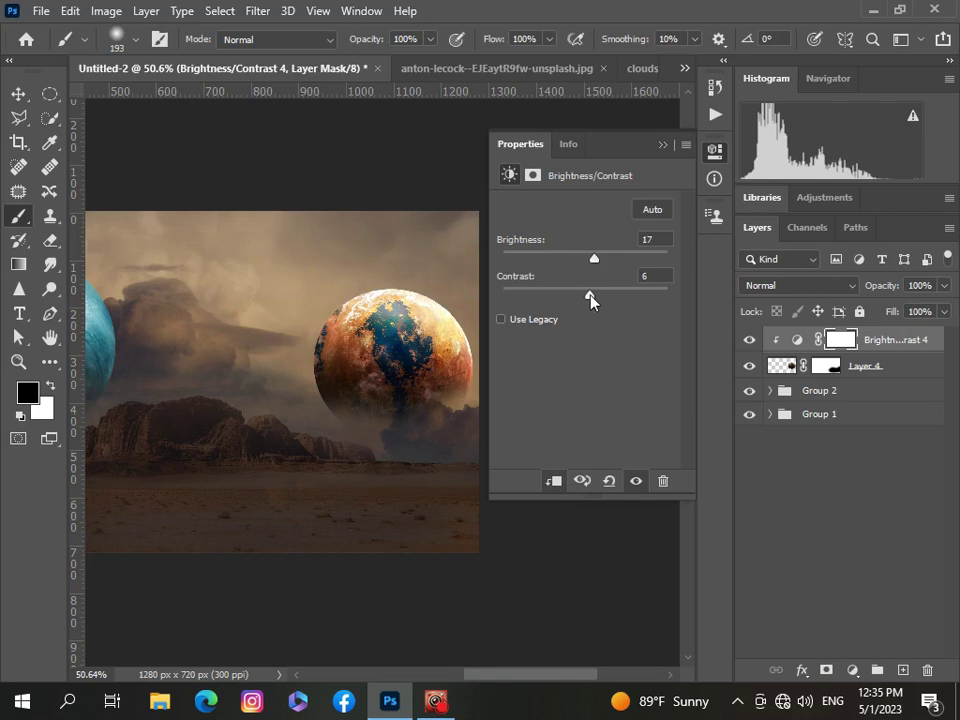
pyautogui.click(662, 144)
# Add a Color Balance adjustment clipped to the orange planet and shift its tones to match the scene
pyautogui.click(852, 670)
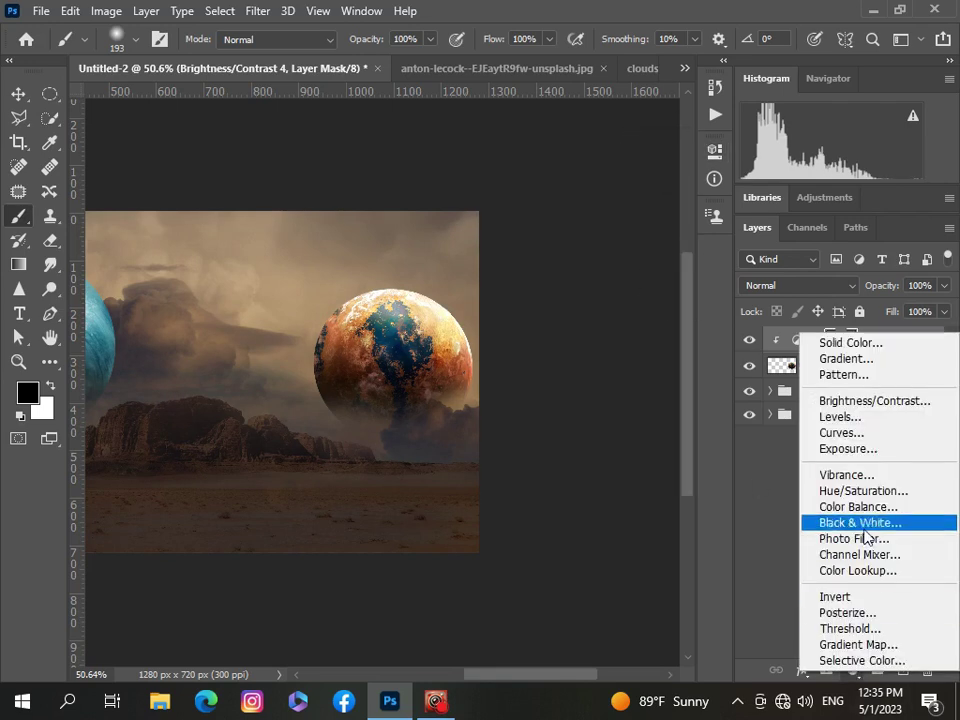
pyautogui.click(858, 506)
pyautogui.moveTo(559, 249); pyautogui.dragTo(551, 280)
pyautogui.click(551, 481)
pyautogui.click(663, 145)
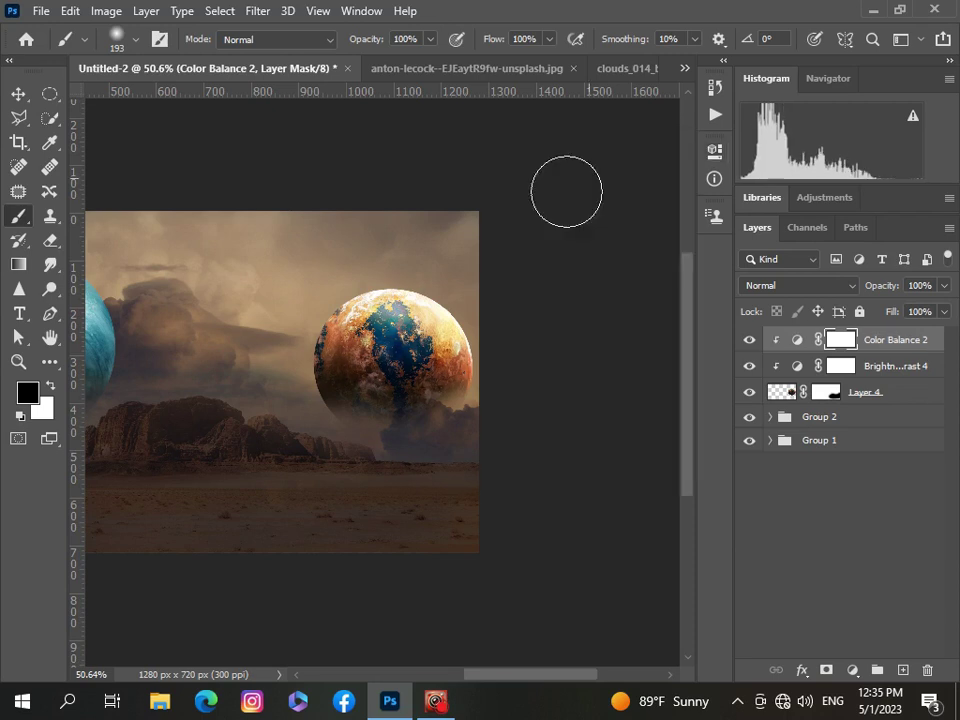
pyautogui.scroll(-3, 354, 331)
# Add a Levels adjustment clipped to the orange planet, with the input black point at 8 and a slightly lowered output white
pyautogui.click(853, 684)
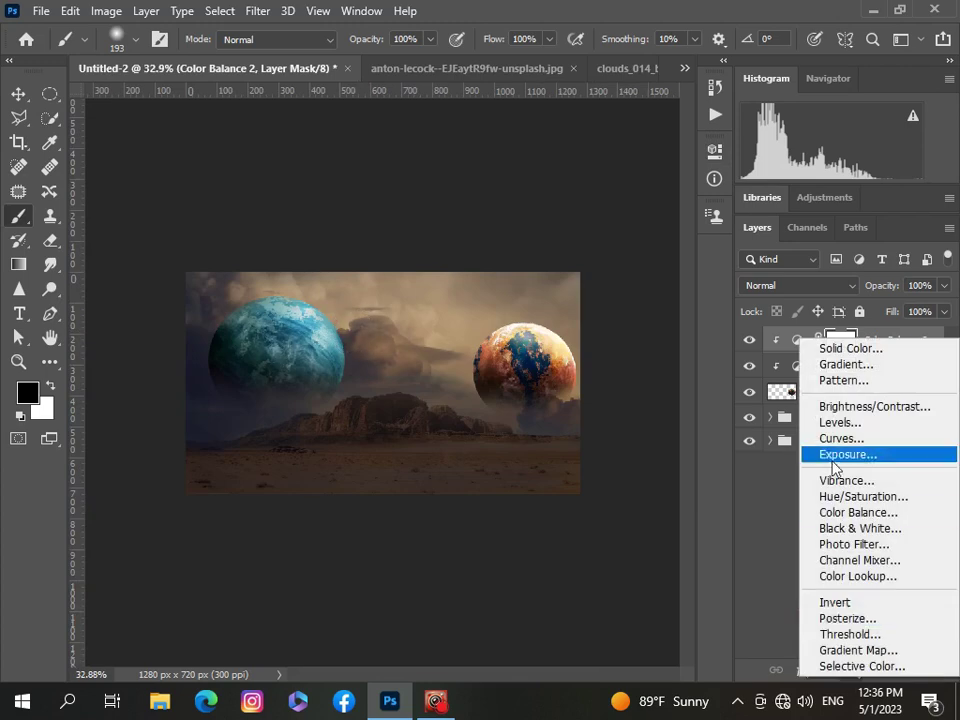
pyautogui.click(790, 422)
pyautogui.hotkey('ctrl', '+')
pyautogui.hotkey('ctrl', '+')
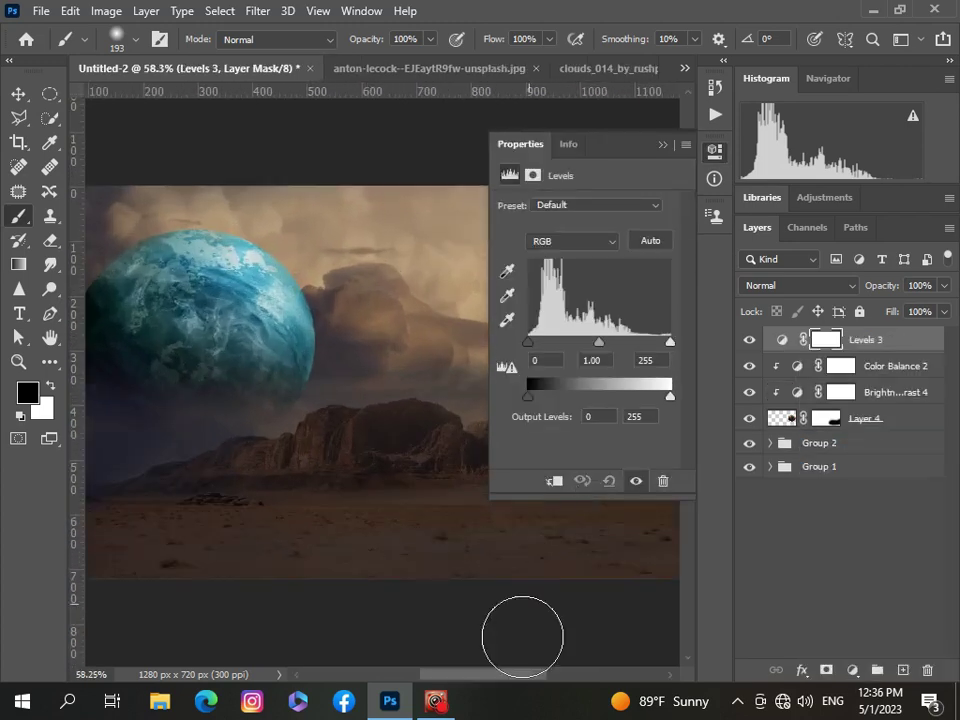
pyautogui.moveTo(529, 675); pyautogui.dragTo(583, 650)
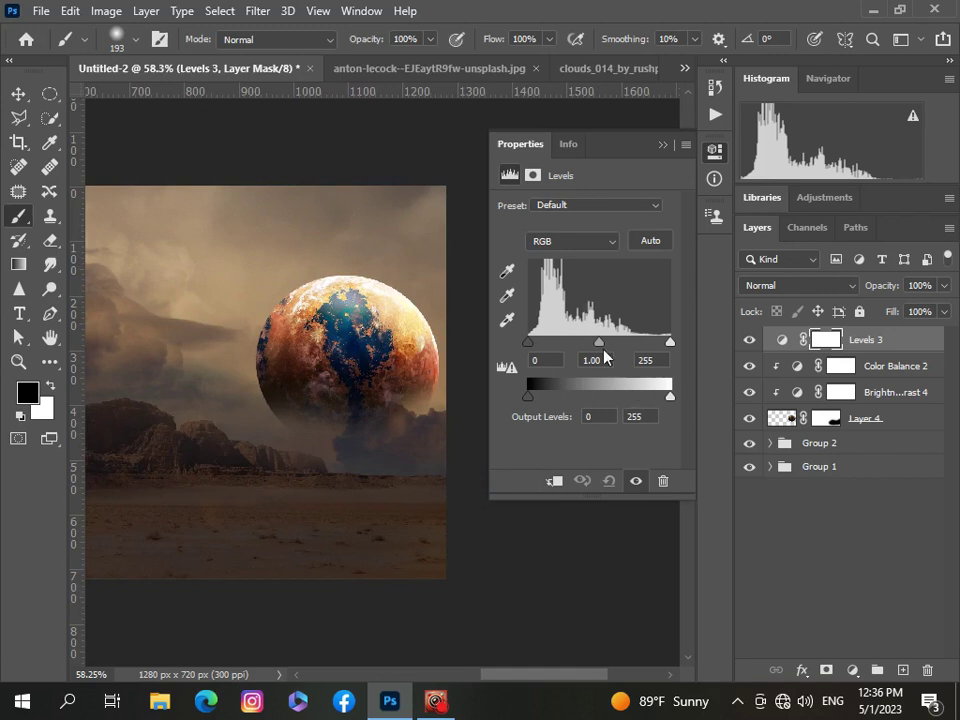
pyautogui.moveTo(528, 343); pyautogui.dragTo(526, 344)
pyautogui.click(556, 484)
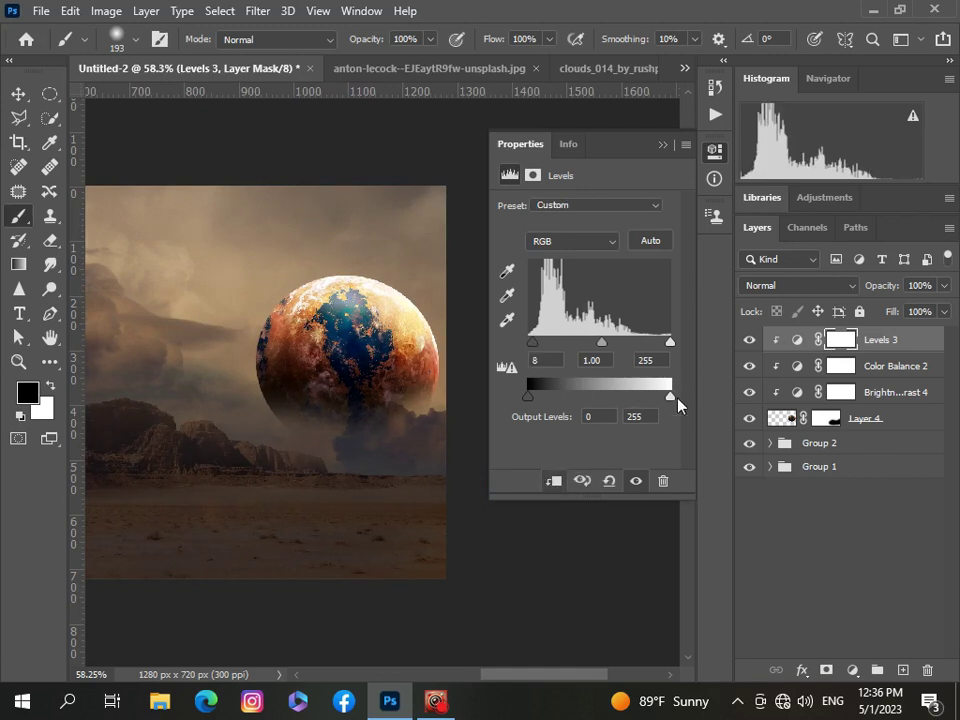
pyautogui.moveTo(670, 396); pyautogui.dragTo(660, 397)
pyautogui.click(661, 145)
pyautogui.scroll(-5, 497, 302)
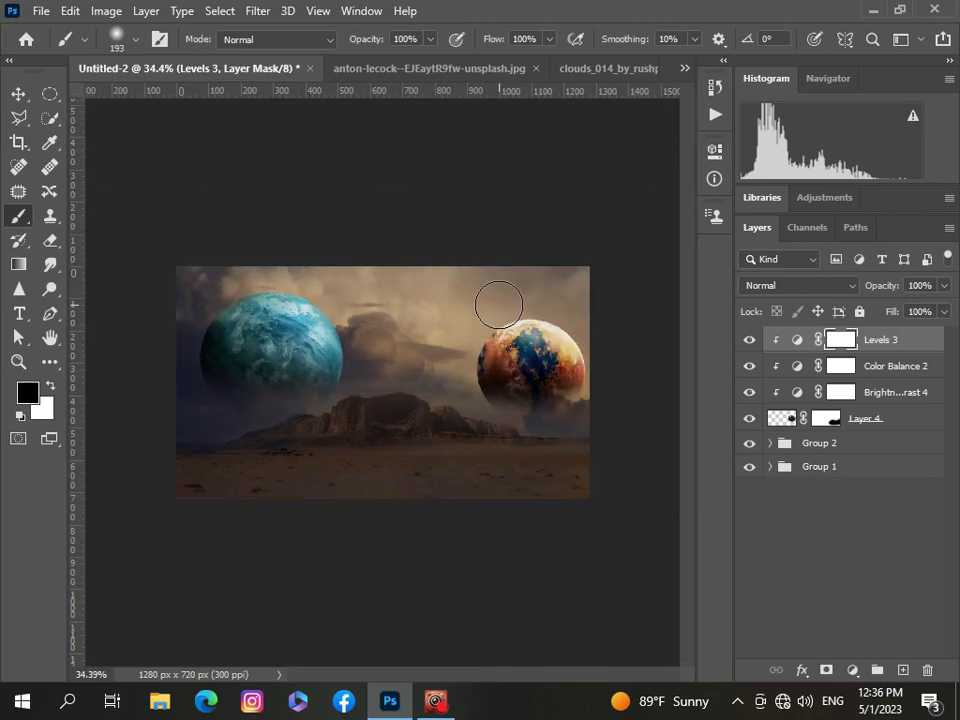
# Group Layer 4 together with its three clipped adjustment layers
pyautogui.keyDown('shift'); pyautogui.click(906, 392); pyautogui.keyUp('shift')
pyautogui.keyDown('shift'); pyautogui.click(903, 427); pyautogui.keyUp('shift')
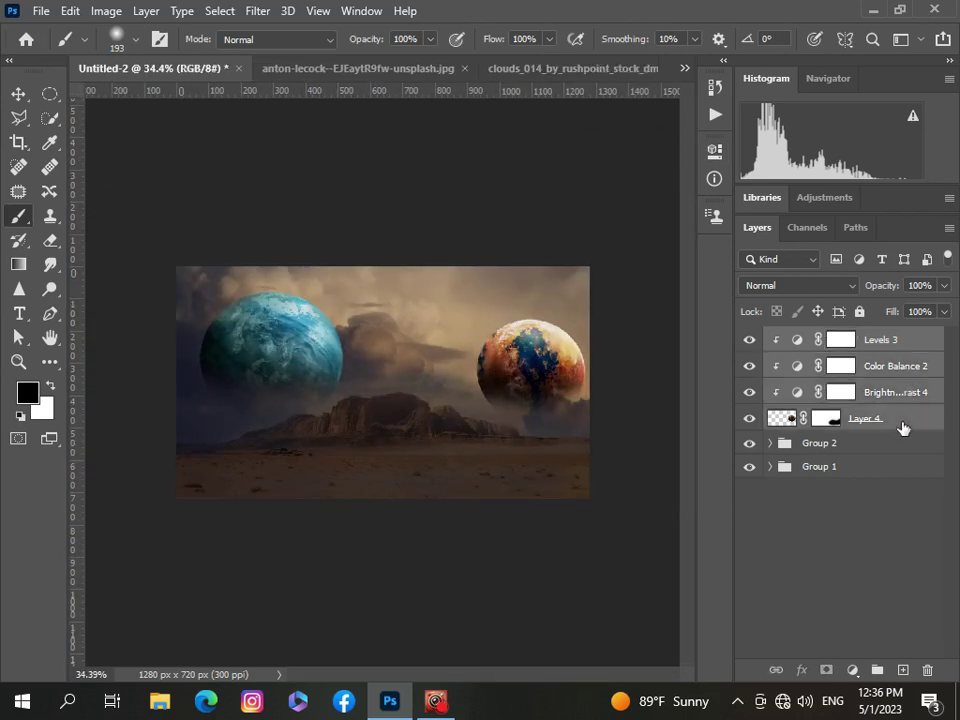
pyautogui.hotkey('ctrl', 'g')
pyautogui.scroll(1, 400, 476)
pyautogui.scroll(-1, 401, 479)
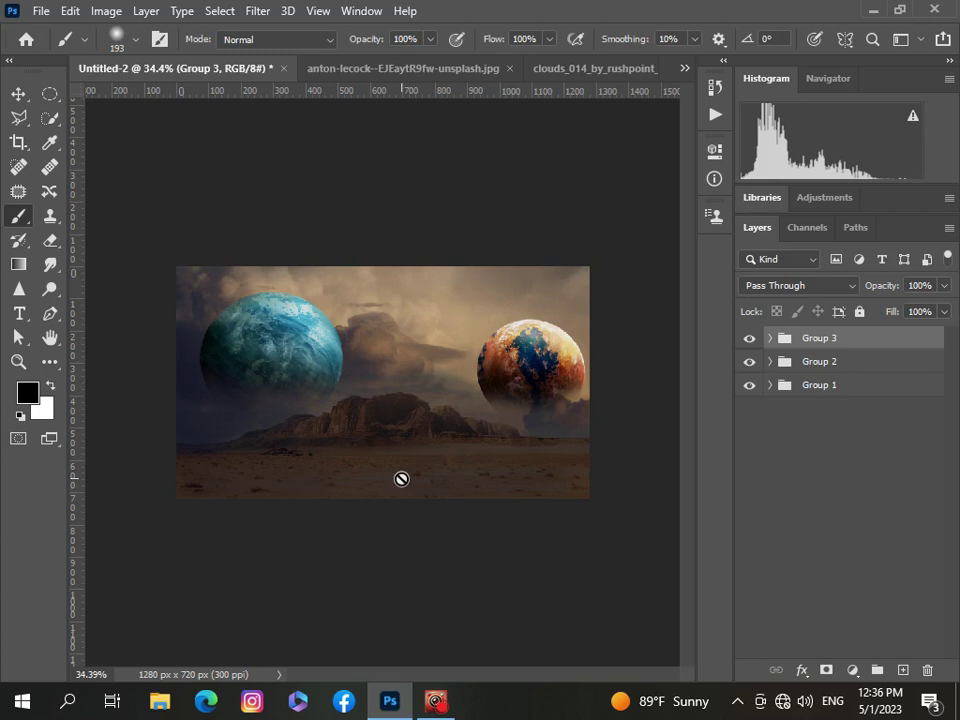
# Copy the spaceship from vanguard_07_by_coolzero2a_dbjsp52.png and paste it into the Untitled-2 composite
pyautogui.click(684, 69)
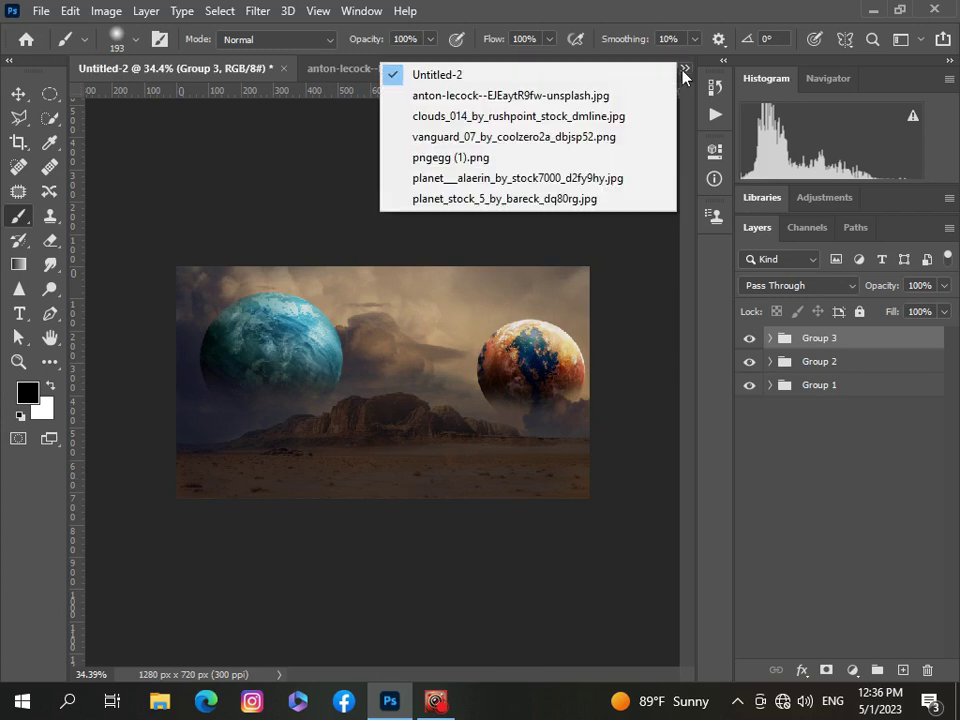
pyautogui.click(574, 138)
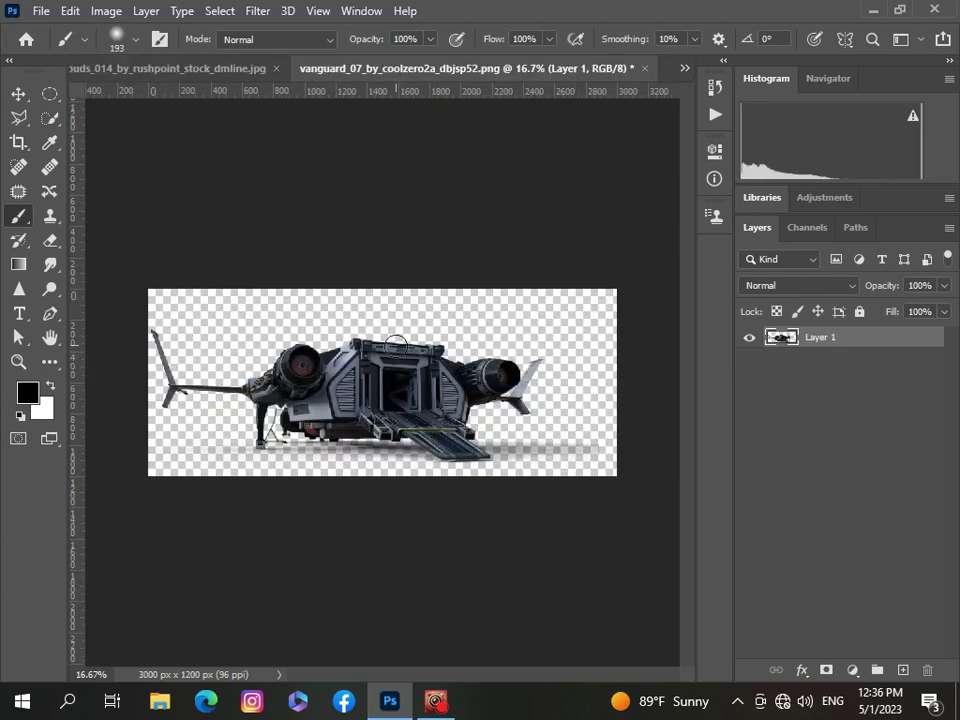
pyautogui.click(23, 96)
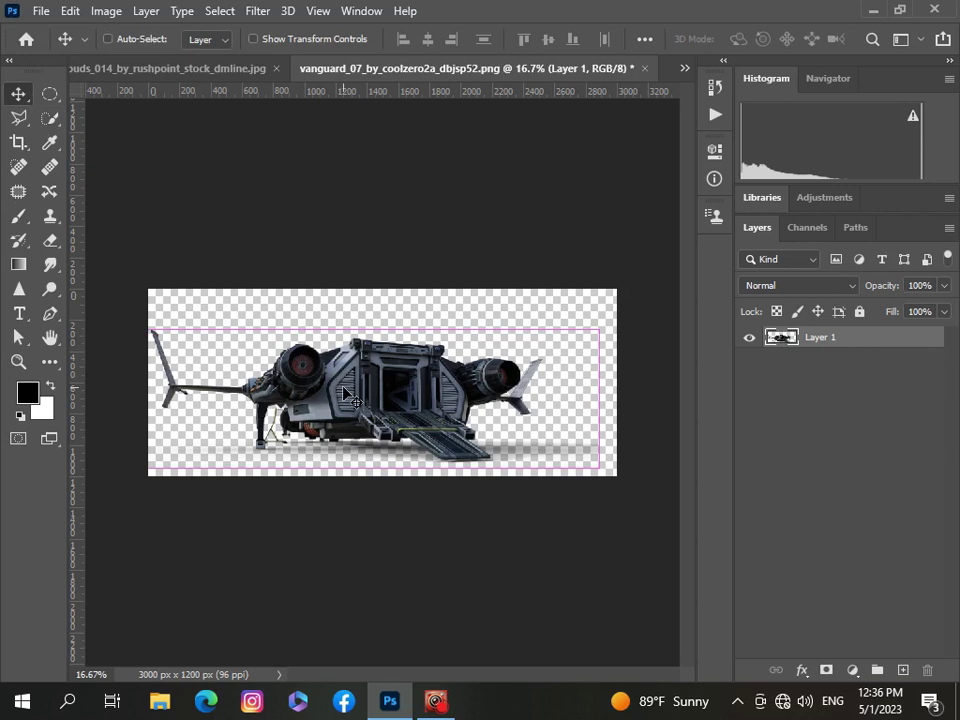
pyautogui.click(684, 68)
pyautogui.click(582, 76)
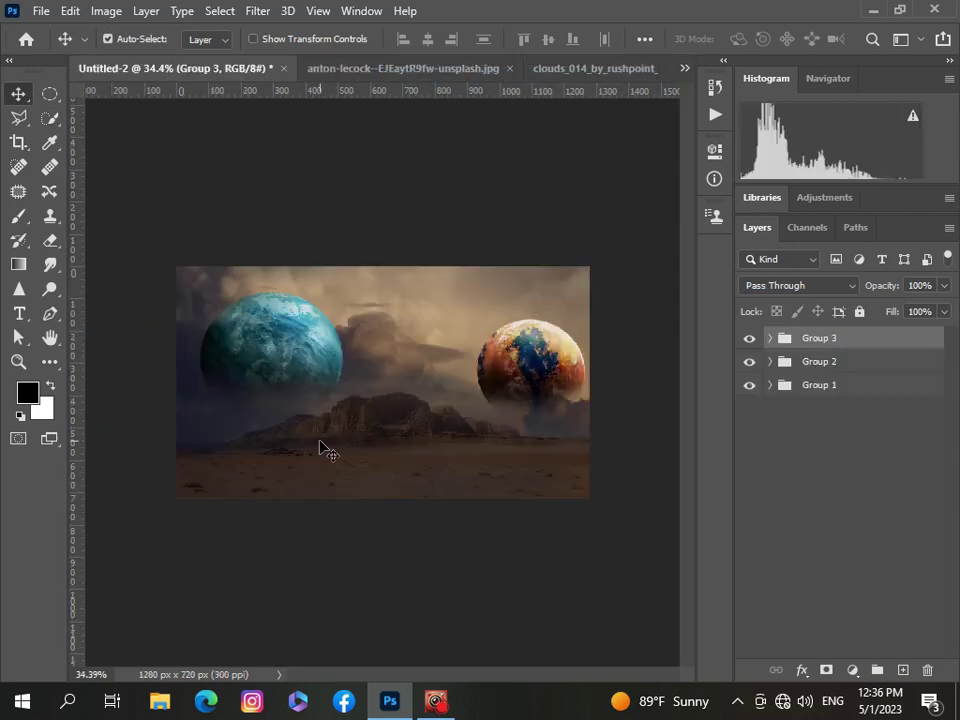
pyautogui.hotkey('ctrl', 'v')
# Scale the spaceship on Layer 5 to about 23.8% and place it on the desert ground below the blue planet
pyautogui.hotkey('ctrl', 't')
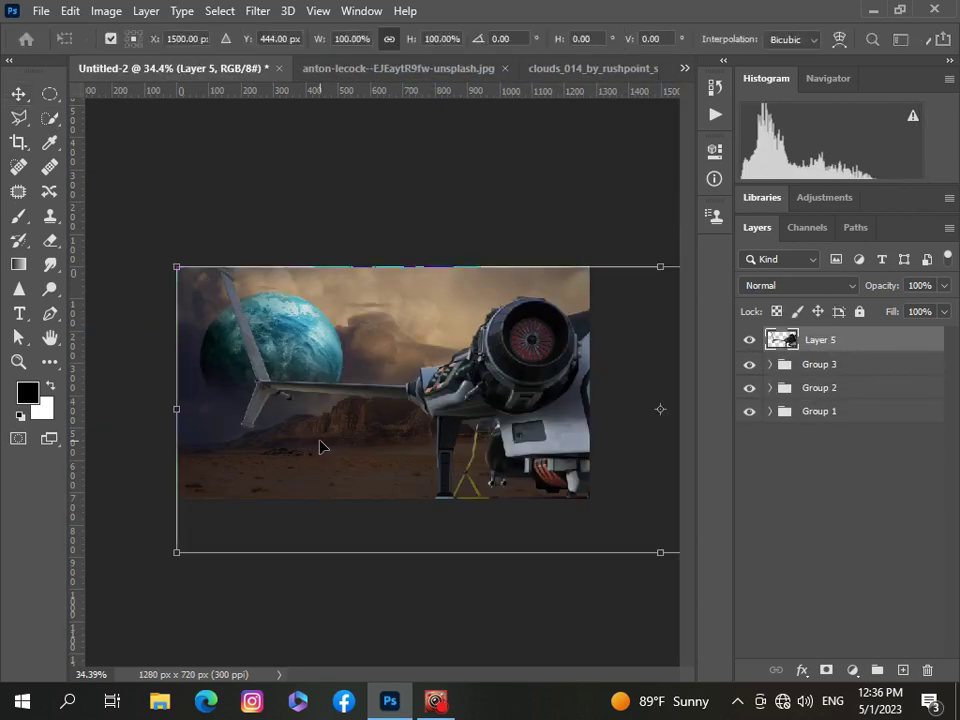
pyautogui.scroll(-10, 320, 442)
pyautogui.moveTo(592, 388); pyautogui.dragTo(409, 385)
pyautogui.scroll(5, 409, 385)
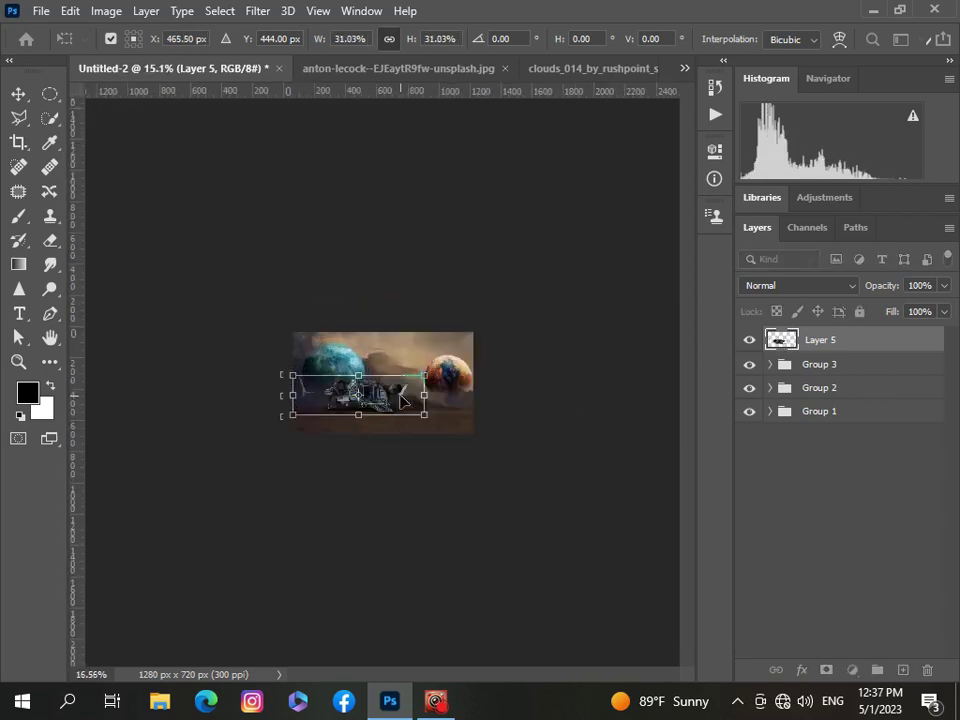
pyautogui.moveTo(350, 413); pyautogui.dragTo(334, 459)
pyautogui.moveTo(139, 411); pyautogui.dragTo(214, 431)
pyautogui.moveTo(362, 472); pyautogui.dragTo(310, 460)
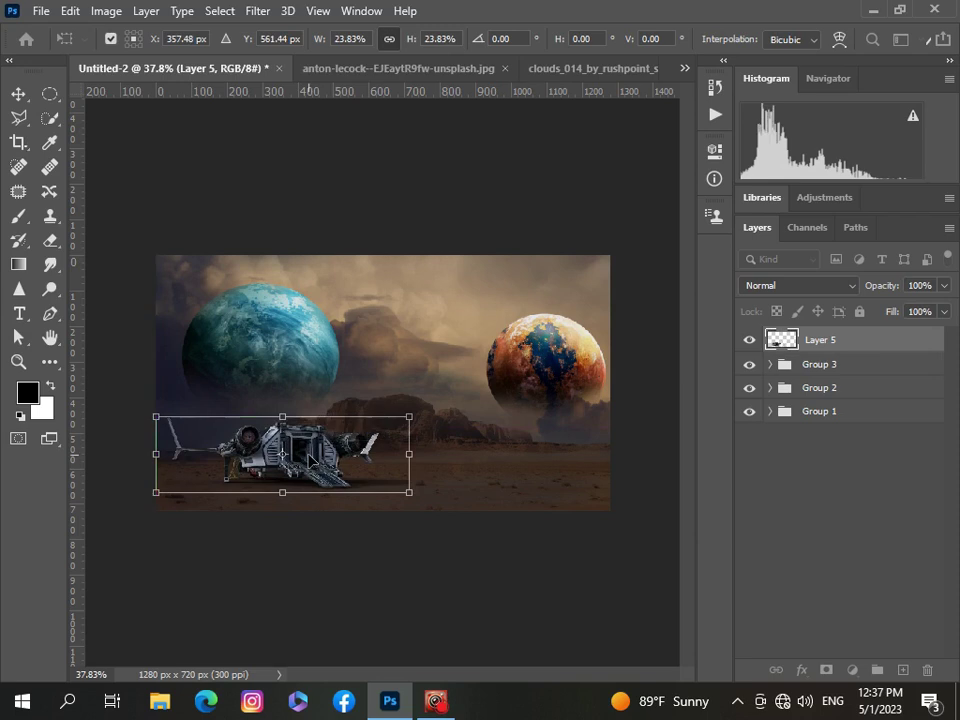
# Stretch the spaceship's height to about 26.5%, enlarge it slightly from its lower corner and apply the transform
pyautogui.moveTo(285, 416); pyautogui.dragTo(284, 408)
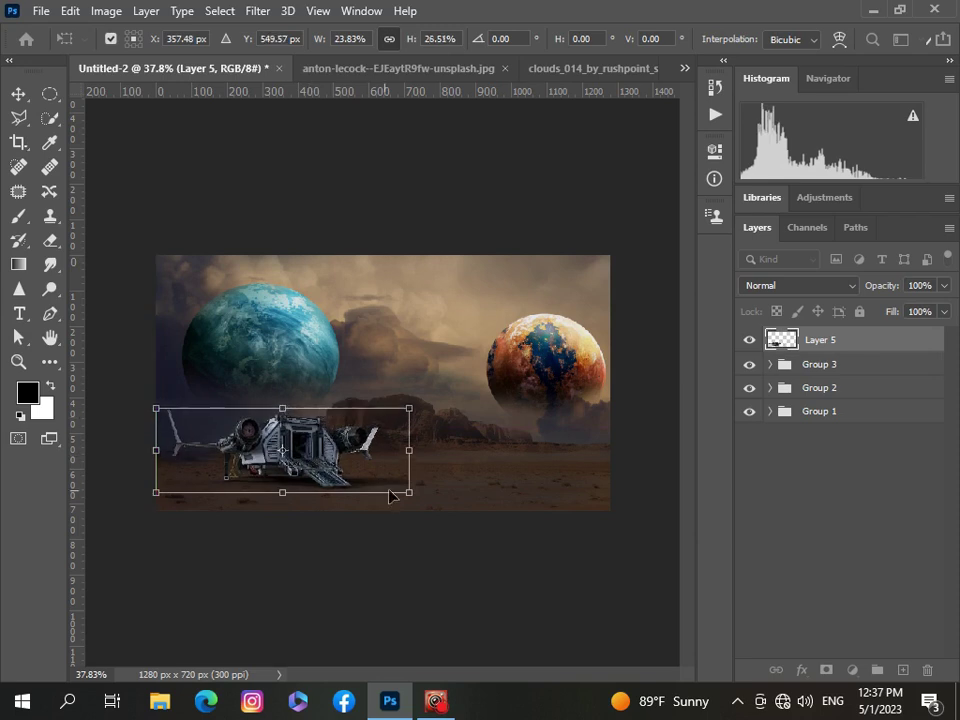
pyautogui.moveTo(409, 492); pyautogui.dragTo(418, 495)
pyautogui.press('Return')
pyautogui.scroll(-2, 443, 488)
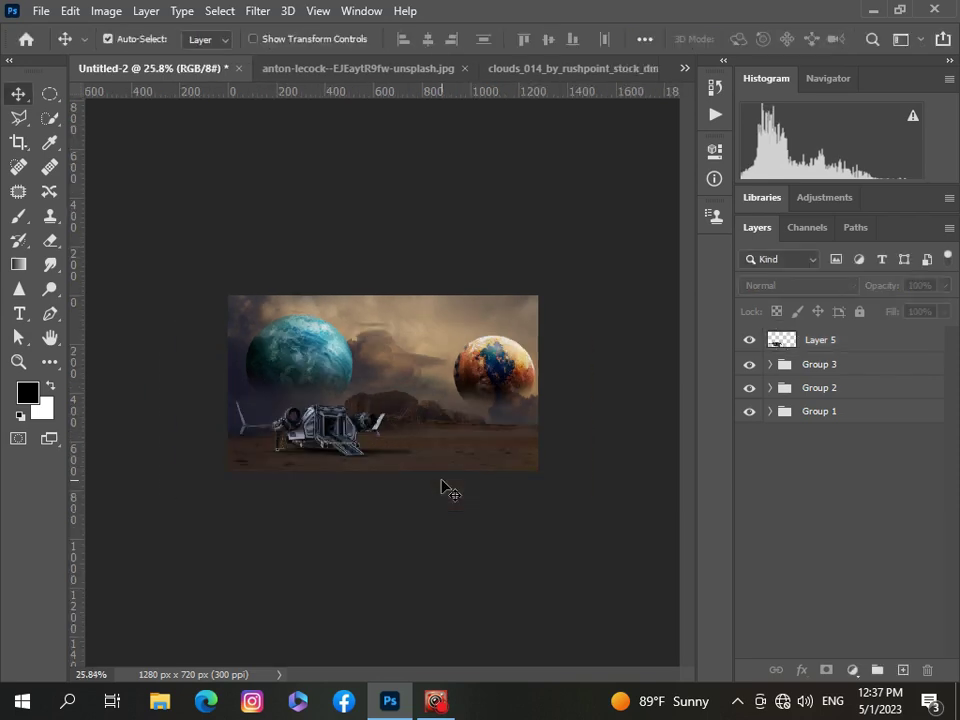
pyautogui.scroll(4, 443, 488)
pyautogui.scroll(-1, 447, 490)
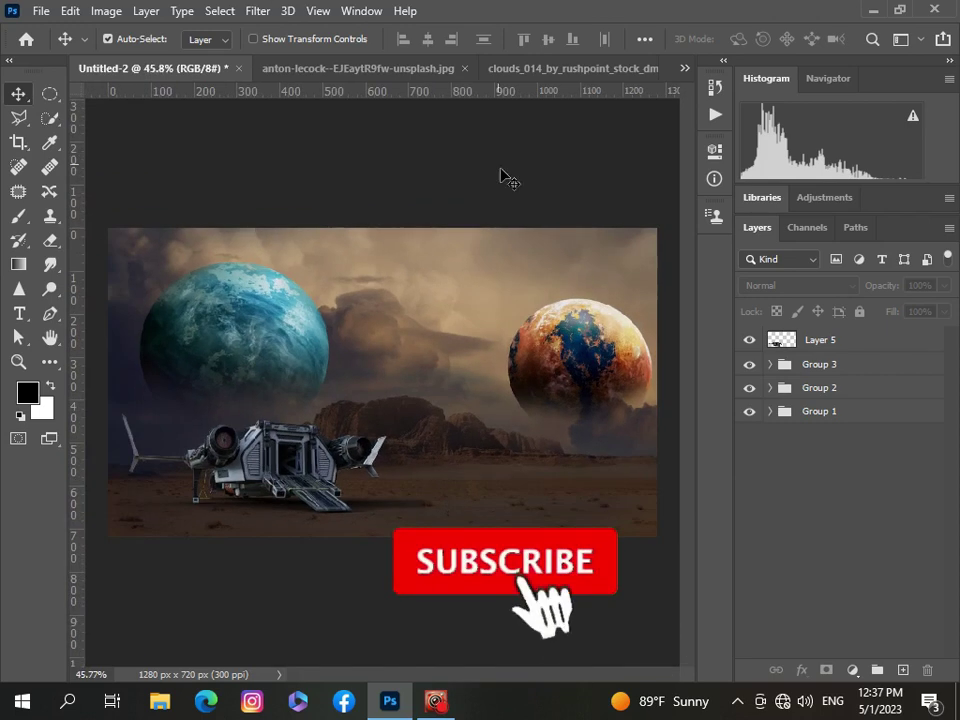
# Add a Brightness/Contrast adjustment clipped to the spaceship on Layer 5 and adjust its brightness and contrast slightly
pyautogui.click(852, 345)
pyautogui.click(852, 670)
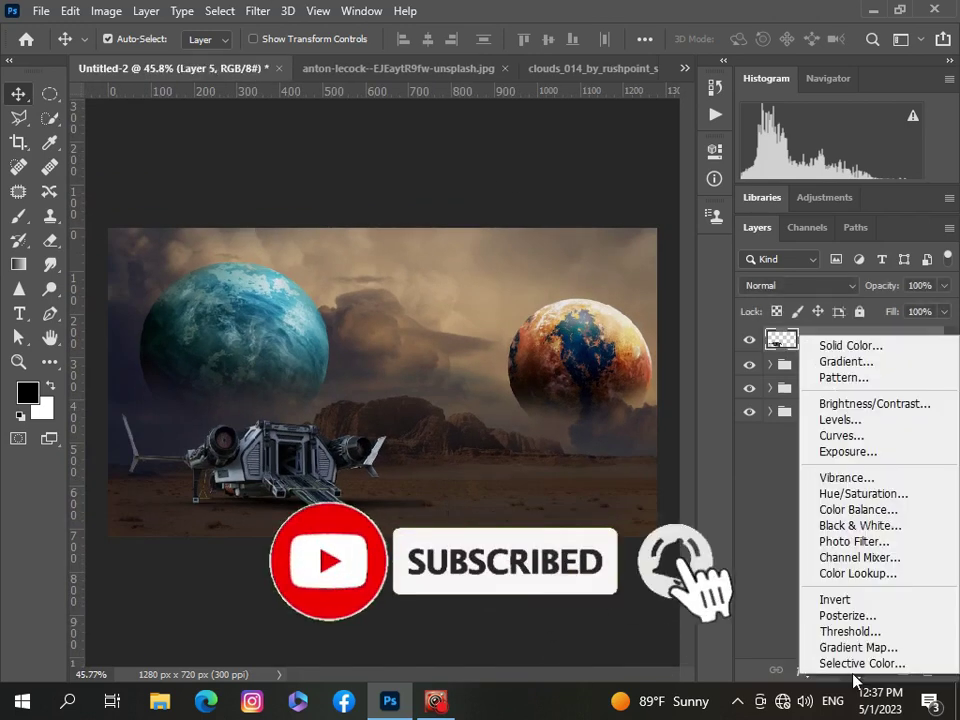
pyautogui.click(850, 403)
pyautogui.click(553, 481)
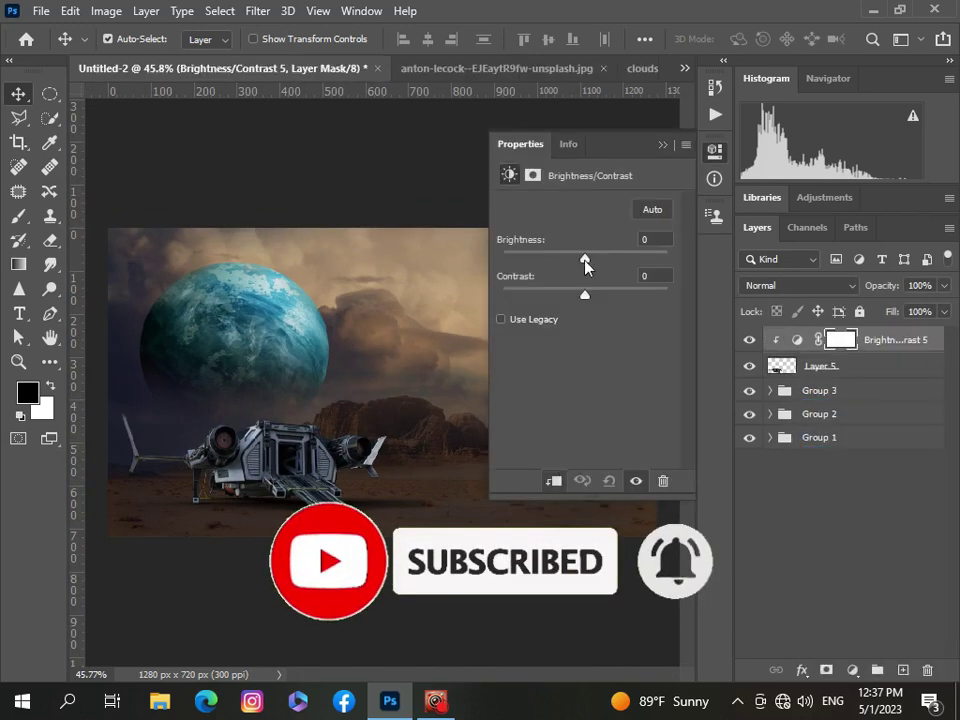
pyautogui.moveTo(585, 259); pyautogui.dragTo(596, 297)
pyautogui.click(666, 145)
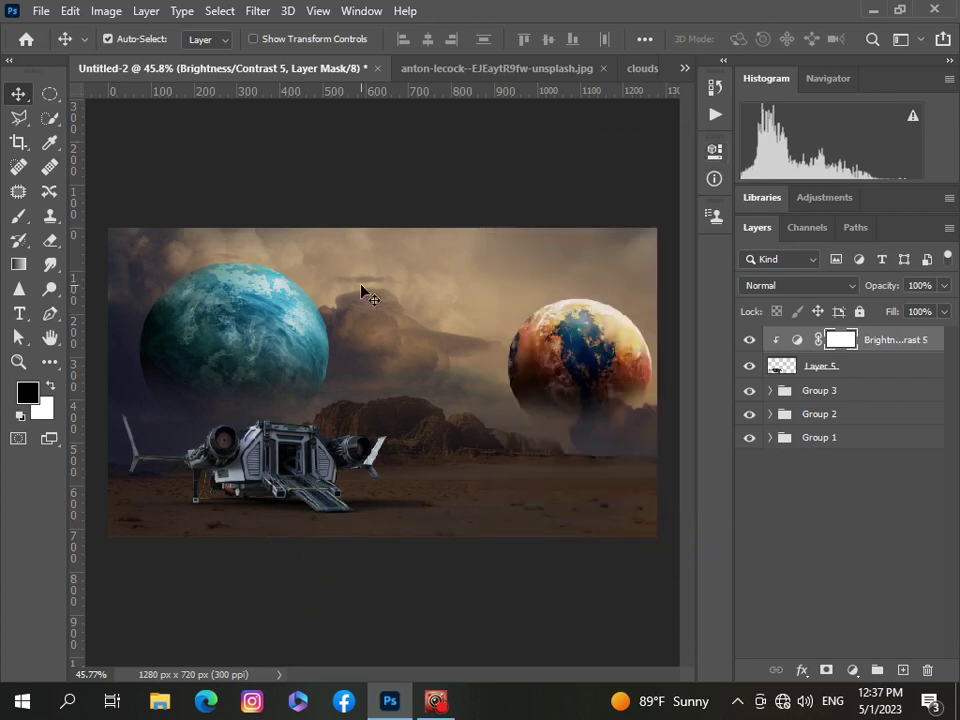
pyautogui.scroll(-1, 364, 314)
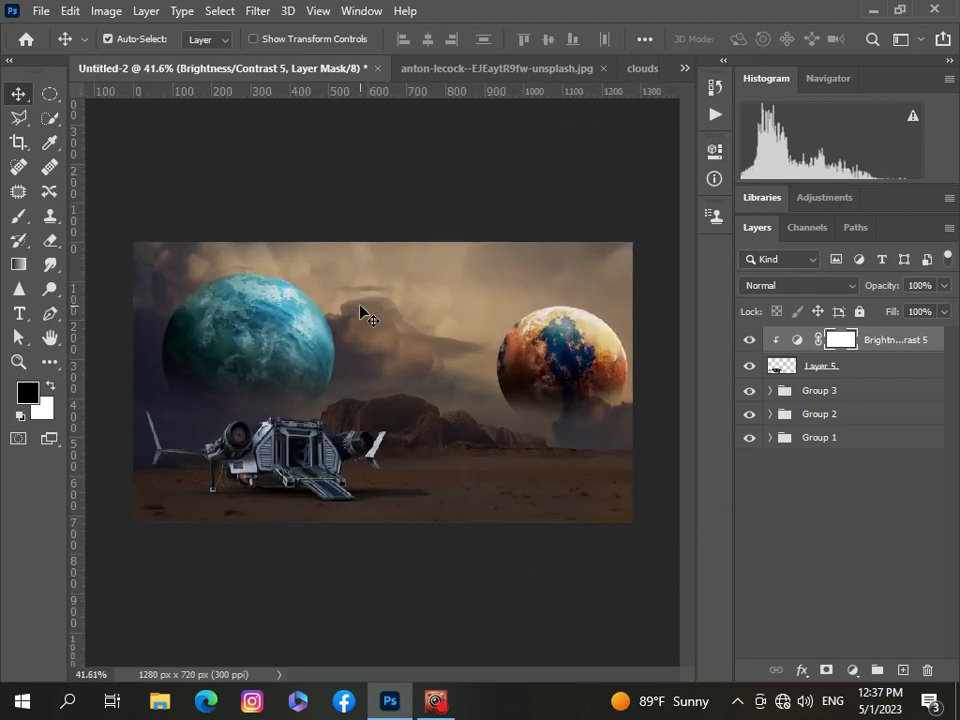
# Add a Hue/Saturation adjustment clipped to the spaceship with hue -5, saturation -2 and lightness -12
pyautogui.click(855, 668)
pyautogui.click(842, 495)
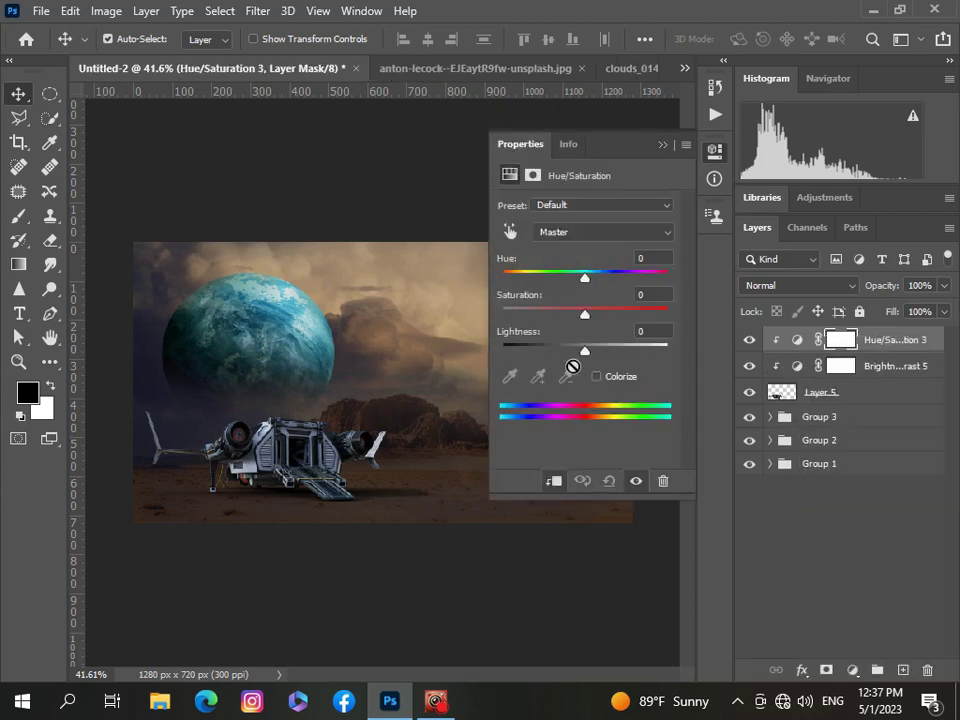
pyautogui.moveTo(585, 350); pyautogui.dragTo(583, 289)
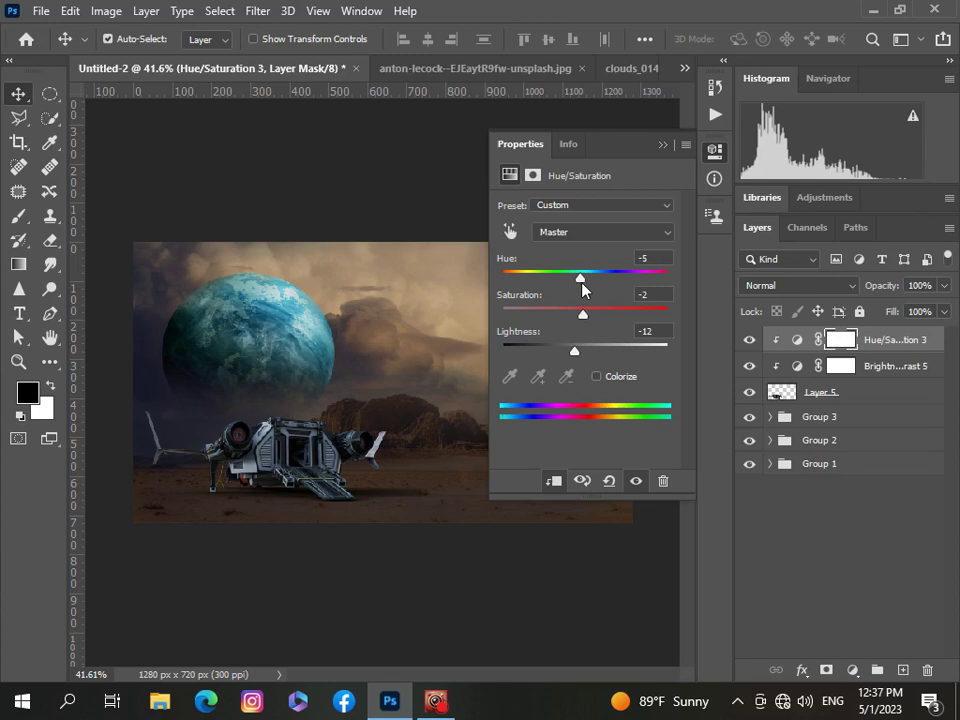
pyautogui.click(661, 145)
# Group the spaceship on Layer 5 together with its clipped Brightness/Contrast and Hue/Saturation layers
pyautogui.scroll(-2, 245, 335)
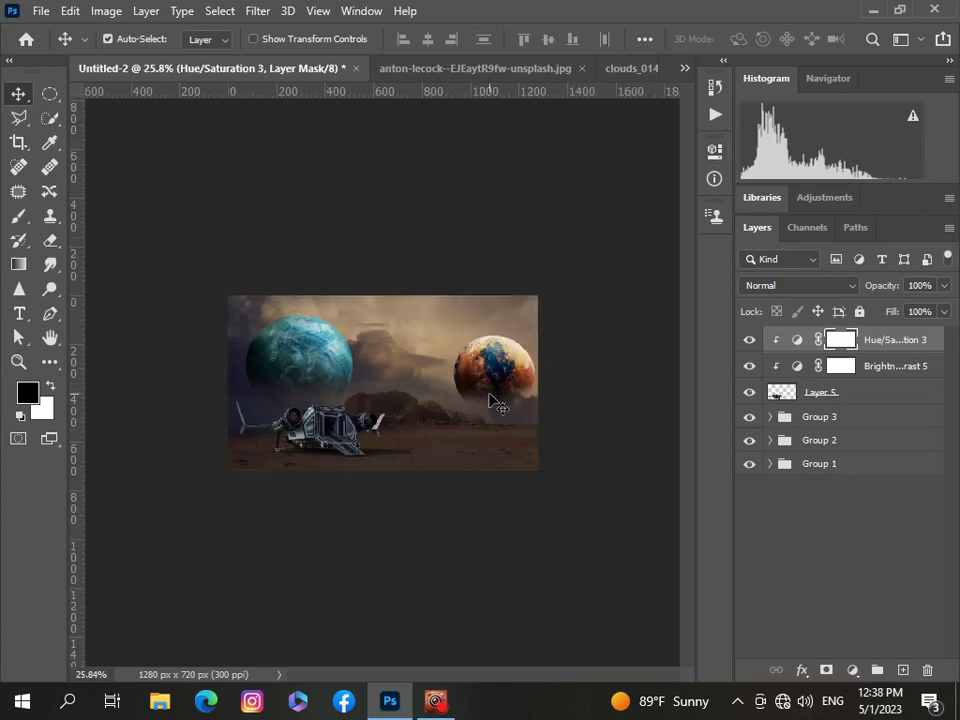
pyautogui.scroll(2, 489, 394)
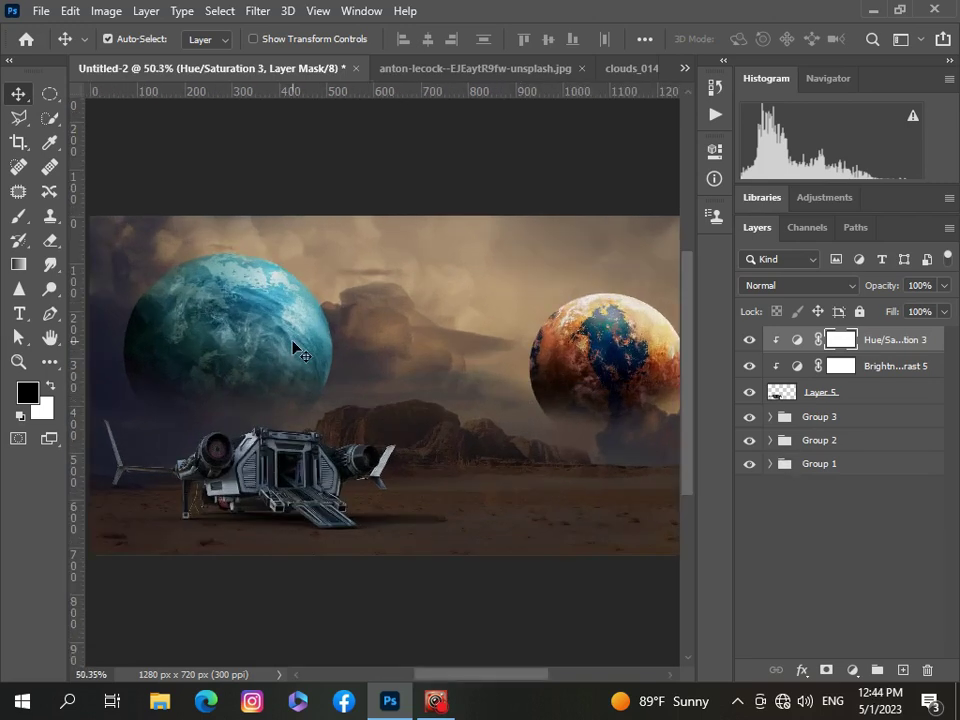
pyautogui.scroll(-1, 294, 348)
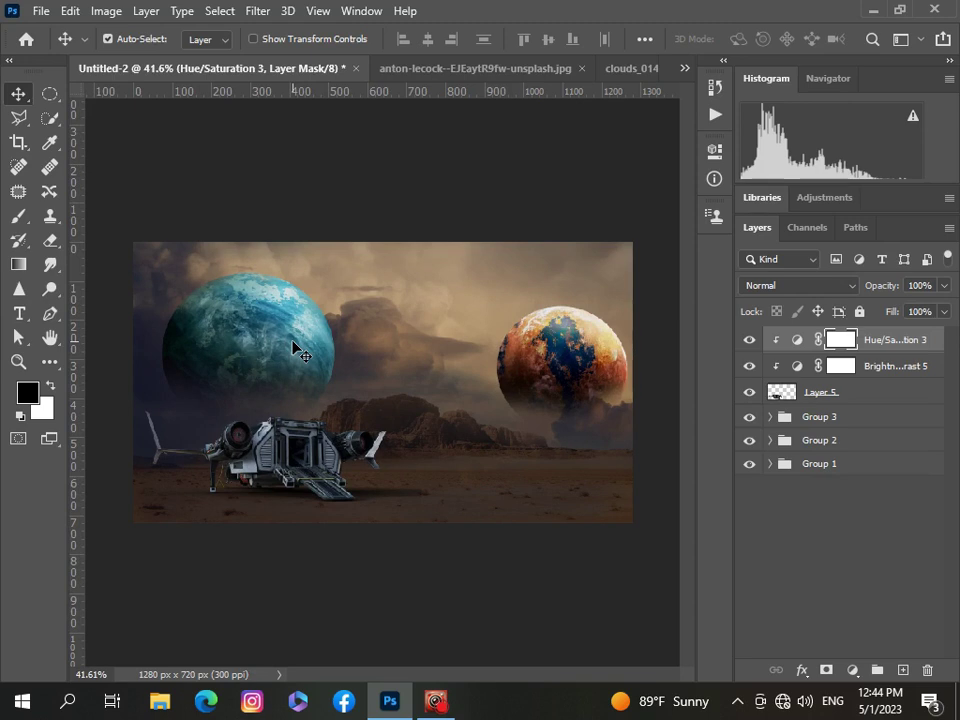
pyautogui.keyDown('shift'); pyautogui.click(926, 392); pyautogui.keyUp('shift')
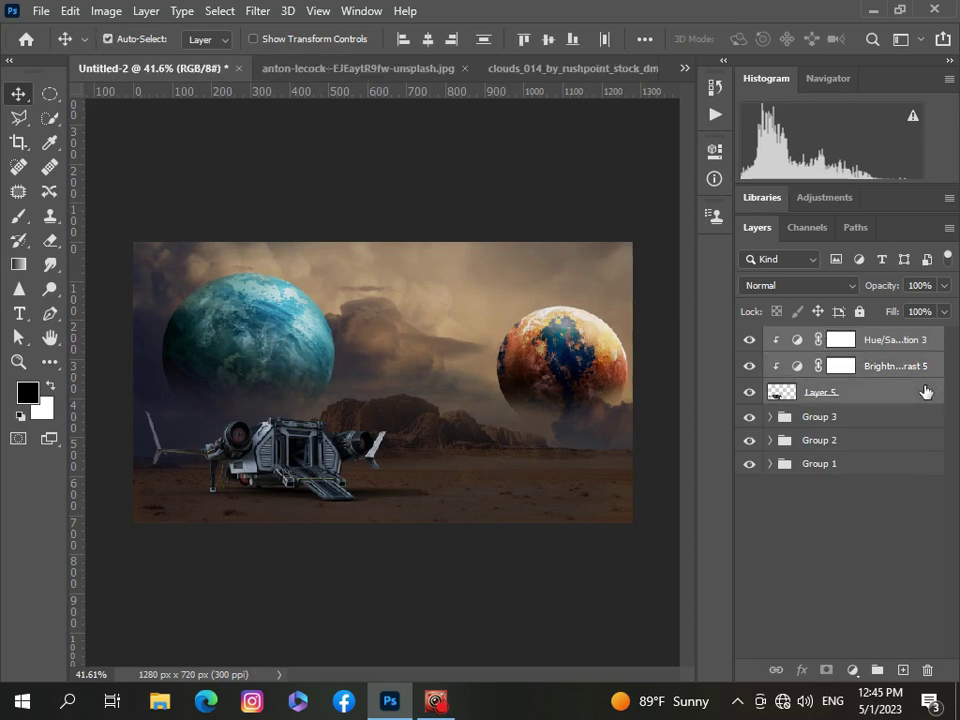
pyautogui.hotkey('ctrl', 'g')
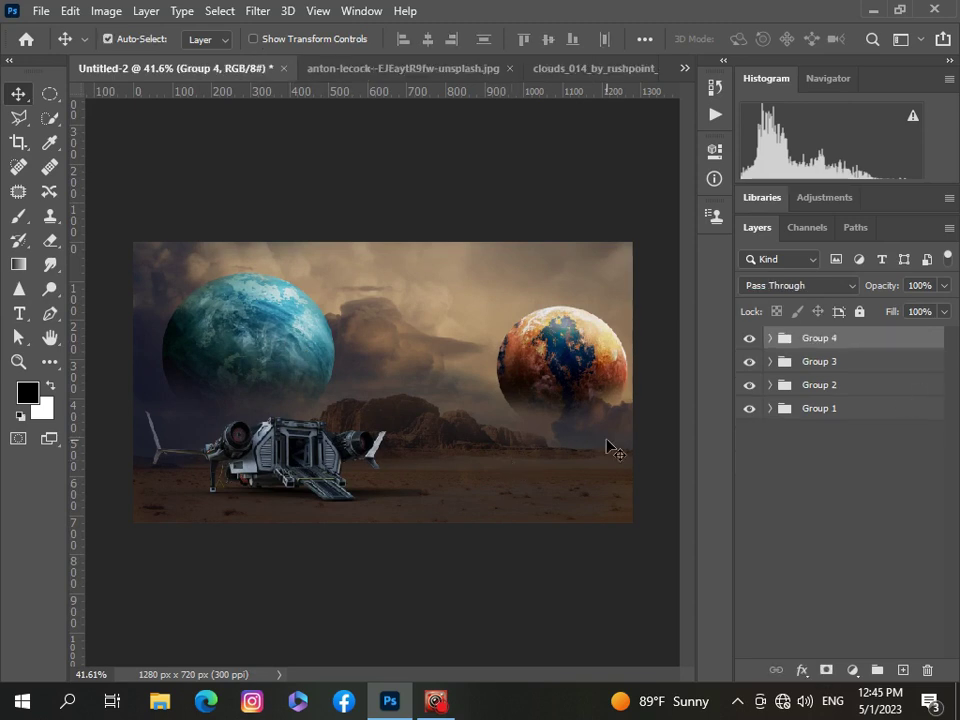
# Copy the alien creature from pngegg (1).png and paste it into the Untitled-2 composite
pyautogui.click(684, 68)
pyautogui.click(583, 137)
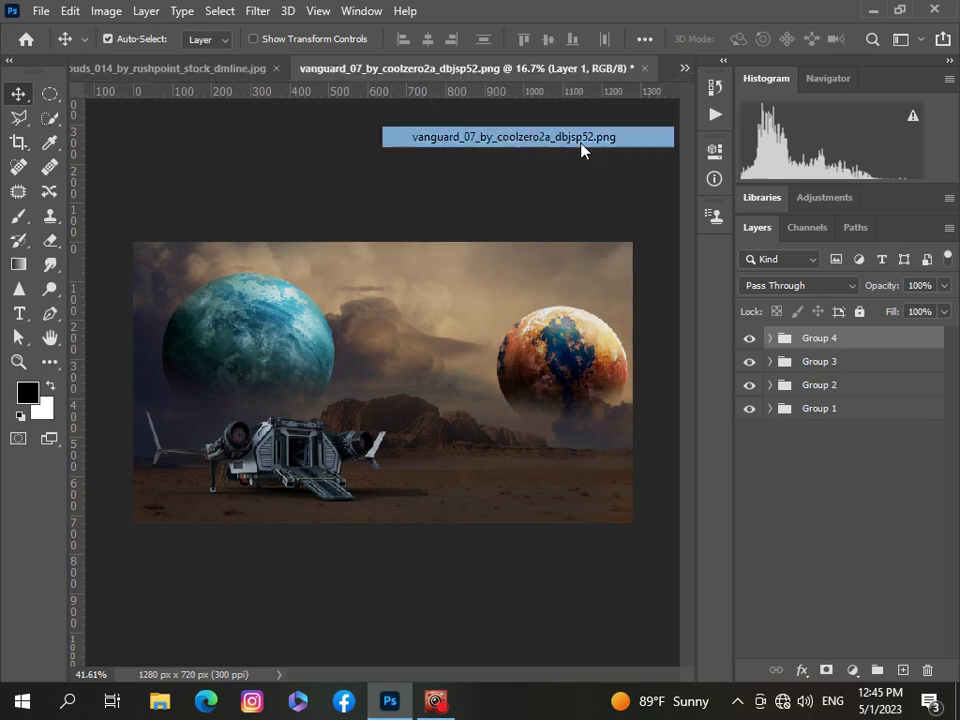
pyautogui.click(684, 68)
pyautogui.click(583, 157)
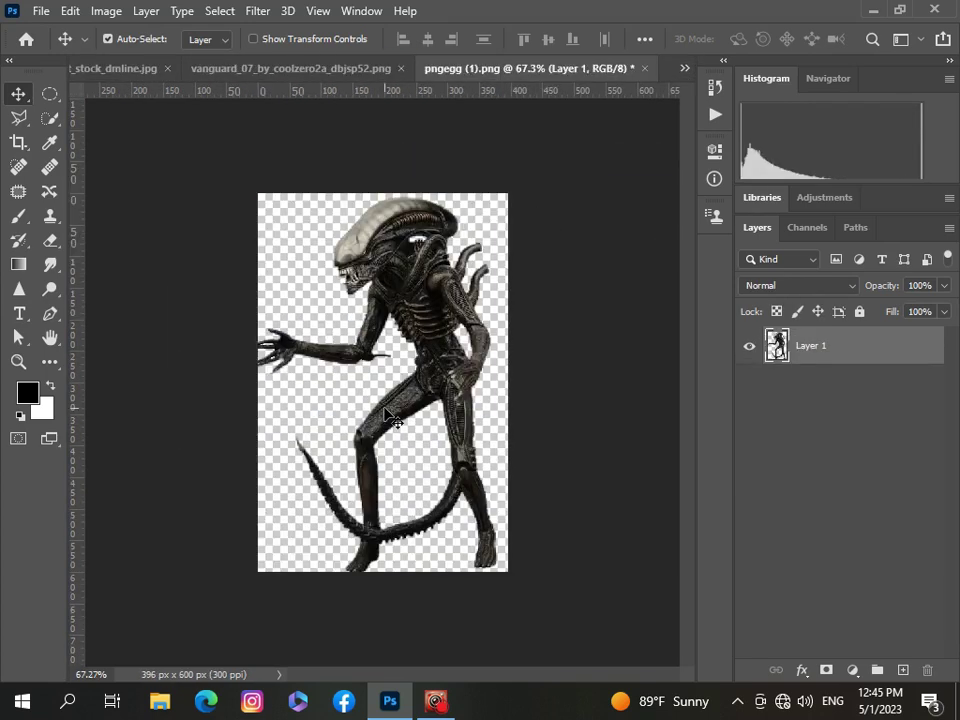
pyautogui.click(684, 68)
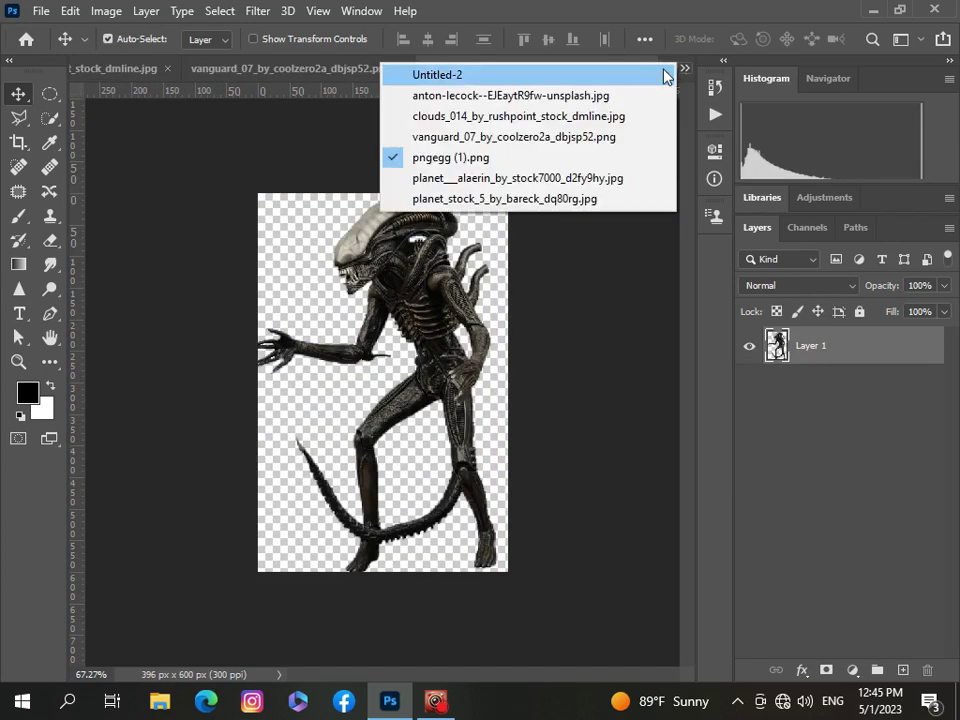
pyautogui.click(660, 73)
pyautogui.press('ctrl')
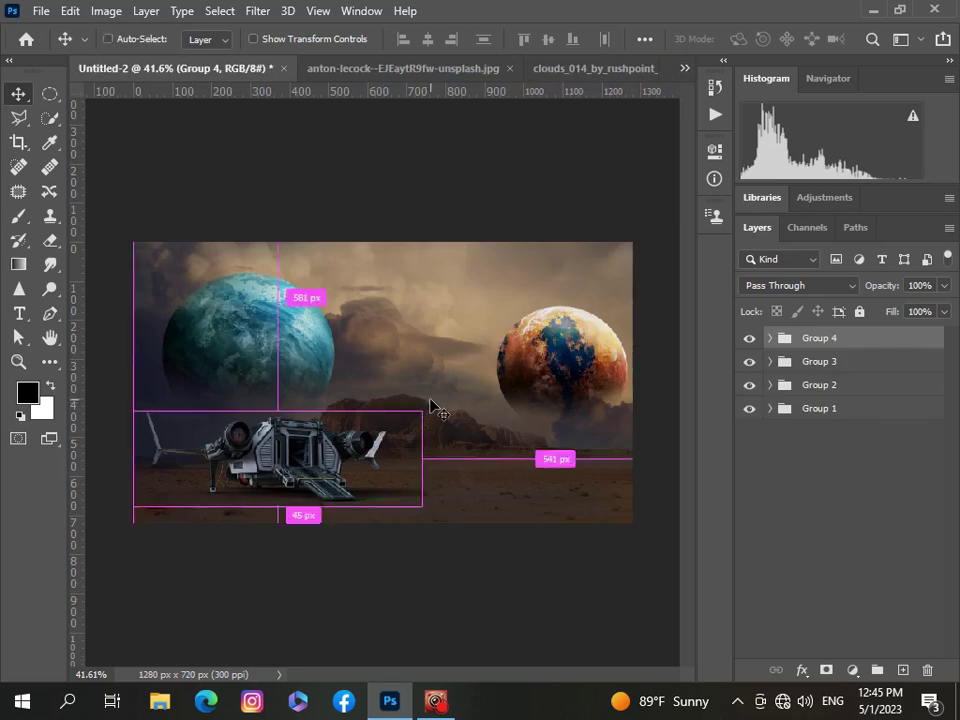
pyautogui.hotkey('ctrl', 'v')
# Scale the alien on Layer 6 to about 18.2% beside the lower end of the spaceship's ramp
pyautogui.hotkey('ctrl', 't')
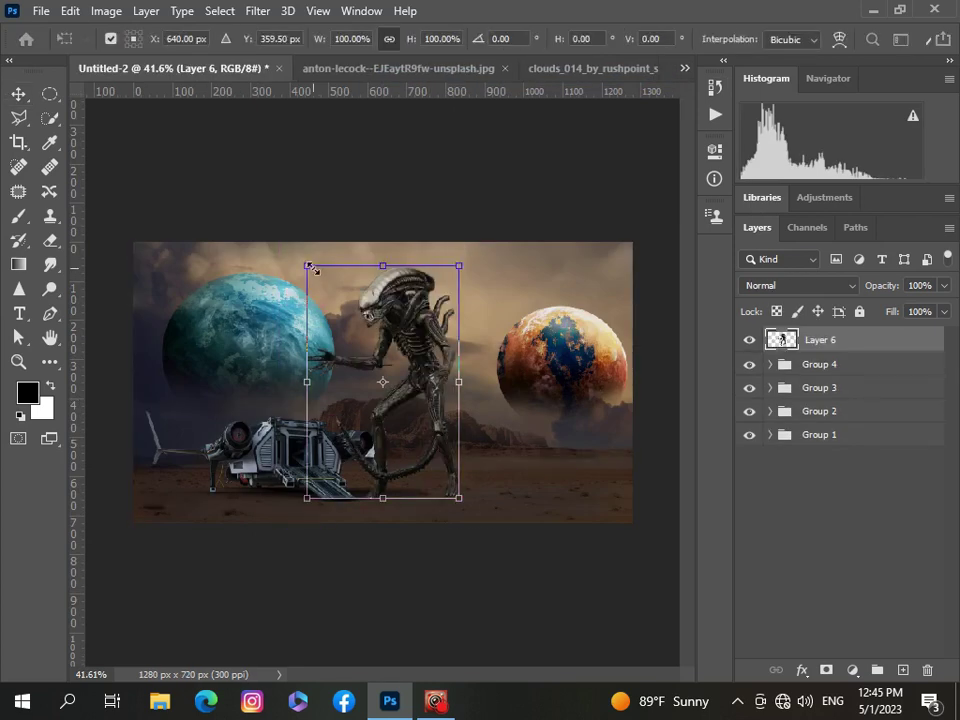
pyautogui.moveTo(312, 268); pyautogui.dragTo(361, 492)
pyautogui.scroll(5, 362, 486)
pyautogui.moveTo(318, 417); pyautogui.dragTo(338, 448)
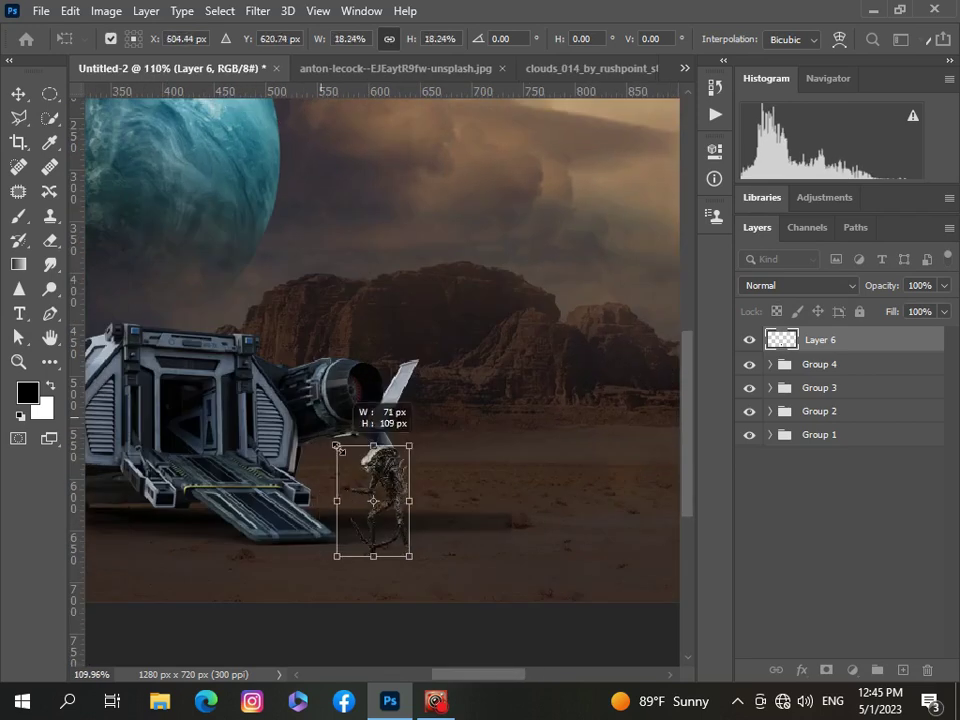
# Flip the alien horizontally, stand it on the spaceship's ramp, fine-tune its size and apply the transform
pyautogui.rightClick(377, 514)
pyautogui.click(390, 495)
pyautogui.moveTo(358, 505); pyautogui.dragTo(279, 478)
pyautogui.moveTo(256, 412); pyautogui.dragTo(268, 432)
pyautogui.moveTo(282, 508); pyautogui.dragTo(261, 505)
pyautogui.moveTo(280, 428); pyautogui.dragTo(284, 403)
pyautogui.click(844, 564)
# Add a Brightness/Contrast adjustment clipped to the alien on Layer 6 and adjust its sliders slightly
pyautogui.scroll(-4, 450, 491)
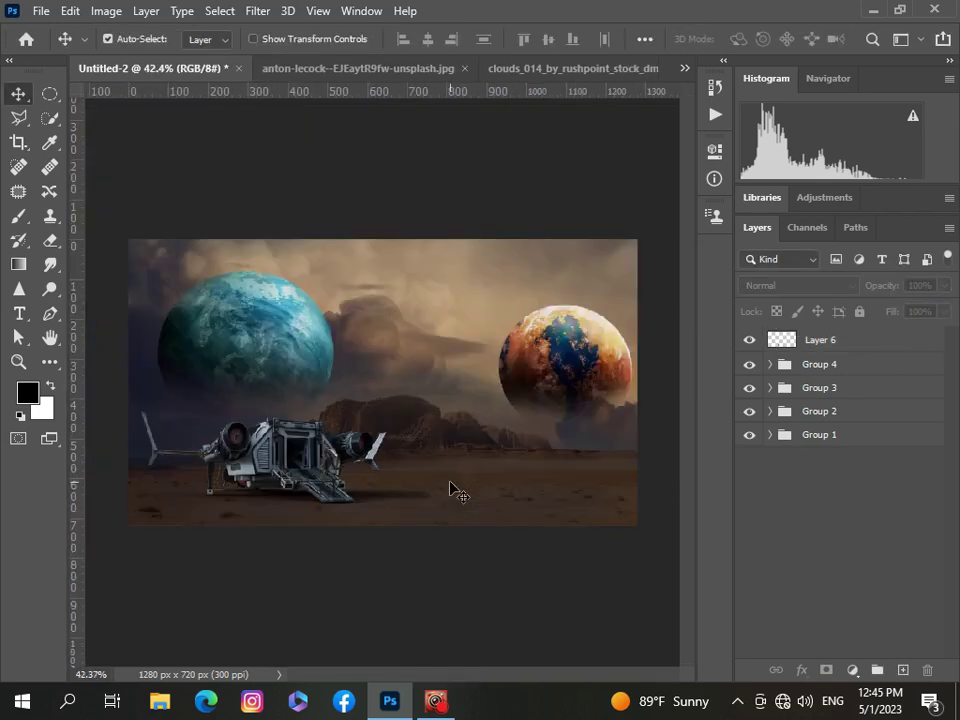
pyautogui.scroll(4, 450, 491)
pyautogui.moveTo(527, 672); pyautogui.dragTo(482, 661)
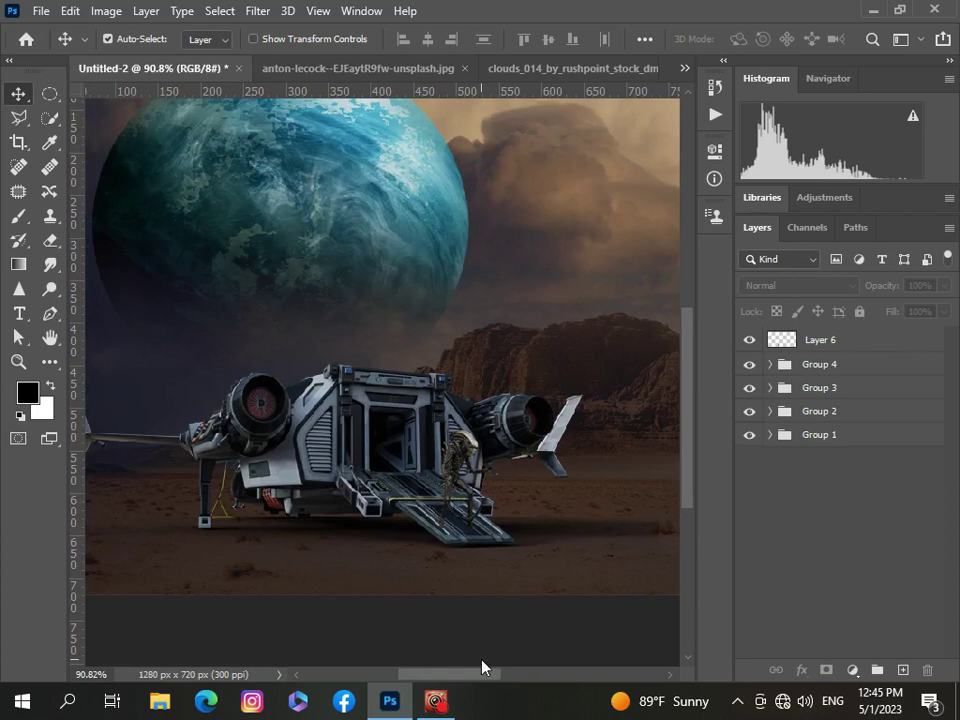
pyautogui.click(904, 346)
pyautogui.click(853, 672)
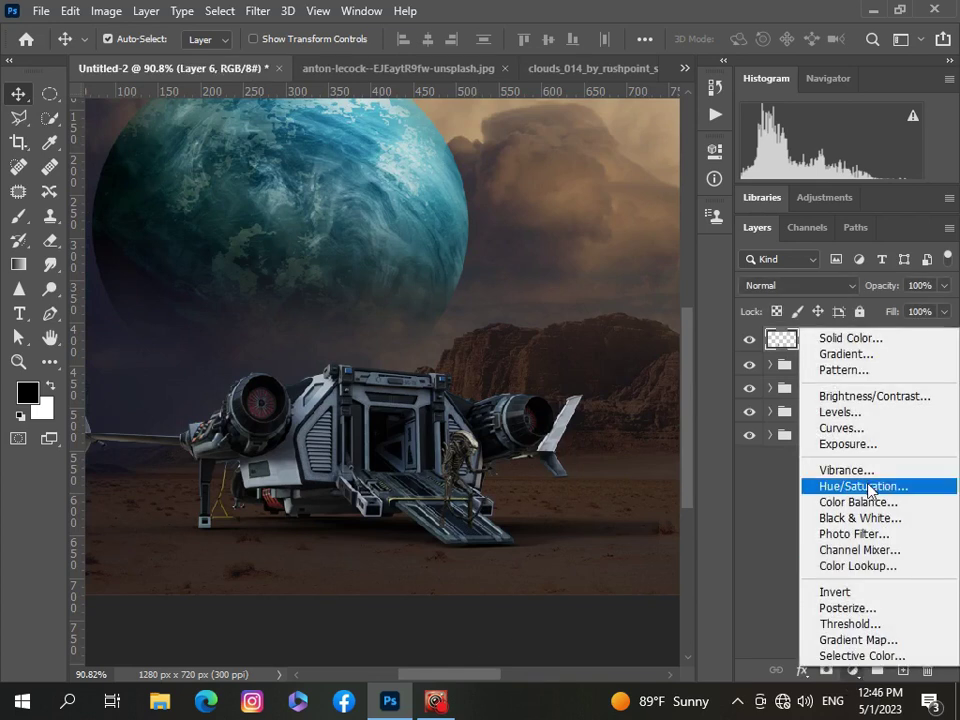
pyautogui.click(848, 396)
pyautogui.click(553, 481)
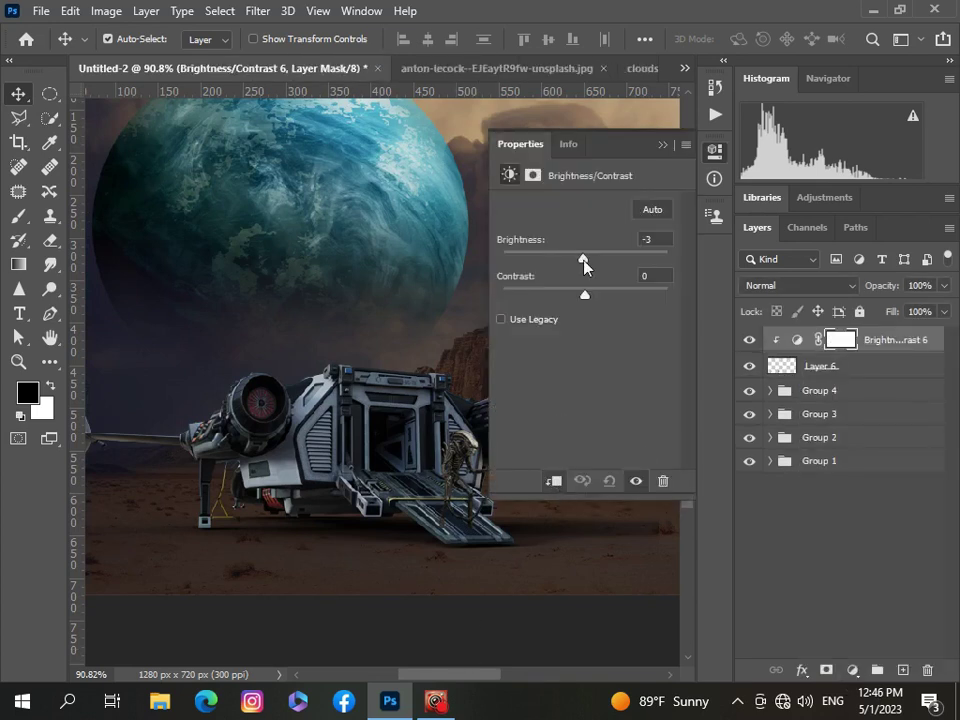
pyautogui.moveTo(585, 258); pyautogui.dragTo(581, 313)
pyautogui.click(661, 147)
# Add a Hue/Saturation adjustment clipped to the alien with hue -17, saturation +49 and lightness -3
pyautogui.scroll(-3, 360, 353)
pyautogui.scroll(3, 362, 353)
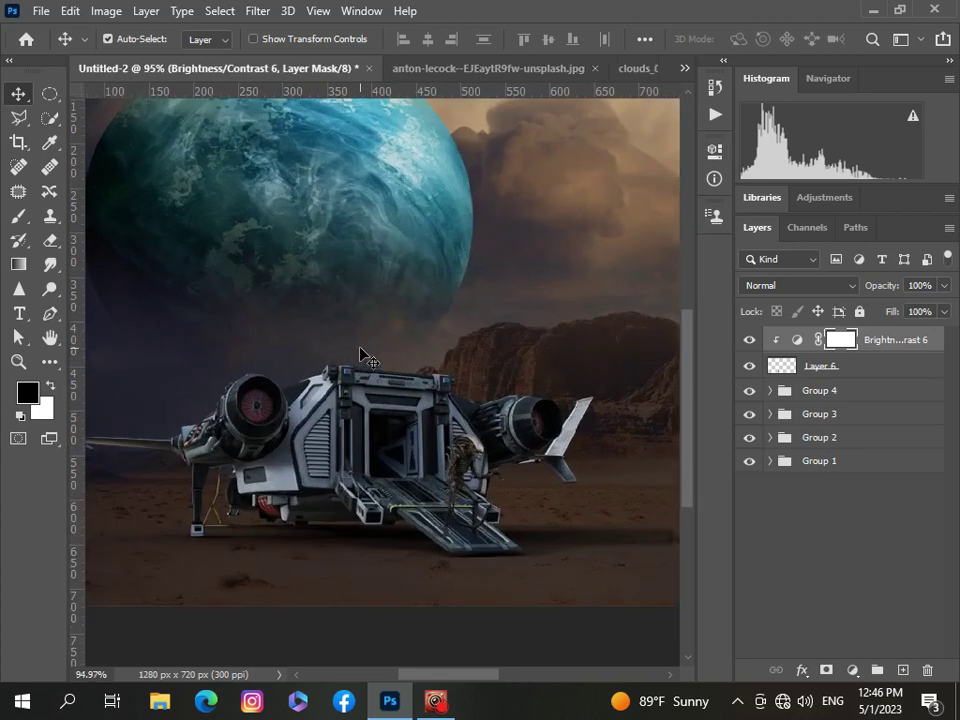
pyautogui.scroll(-1, 364, 354)
pyautogui.click(853, 672)
pyautogui.click(815, 496)
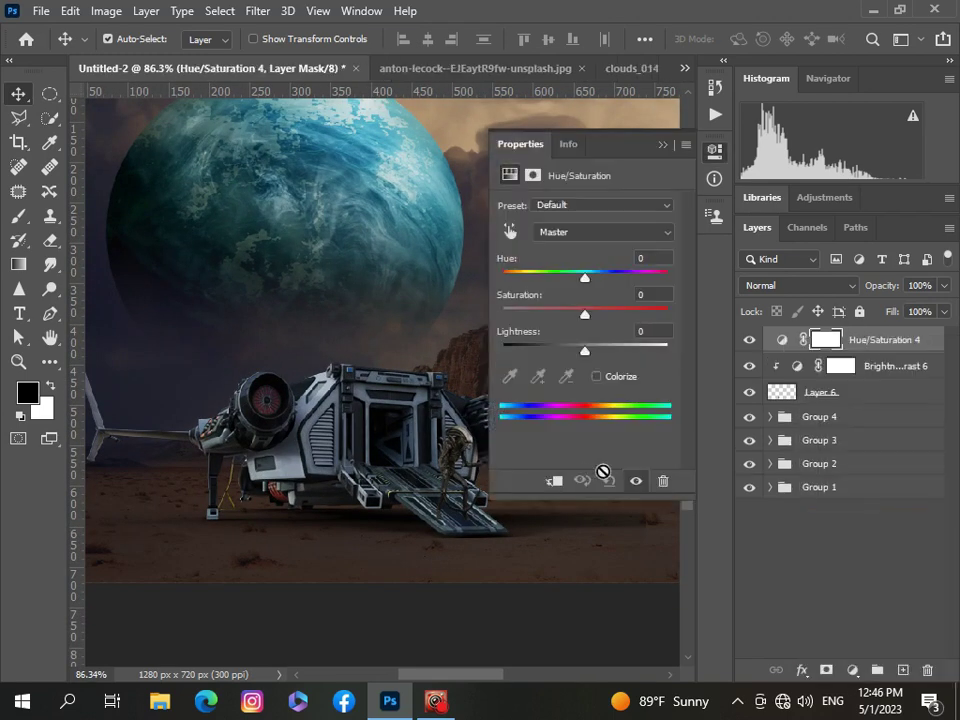
pyautogui.moveTo(585, 314); pyautogui.dragTo(625, 316)
pyautogui.moveTo(585, 275); pyautogui.dragTo(576, 278)
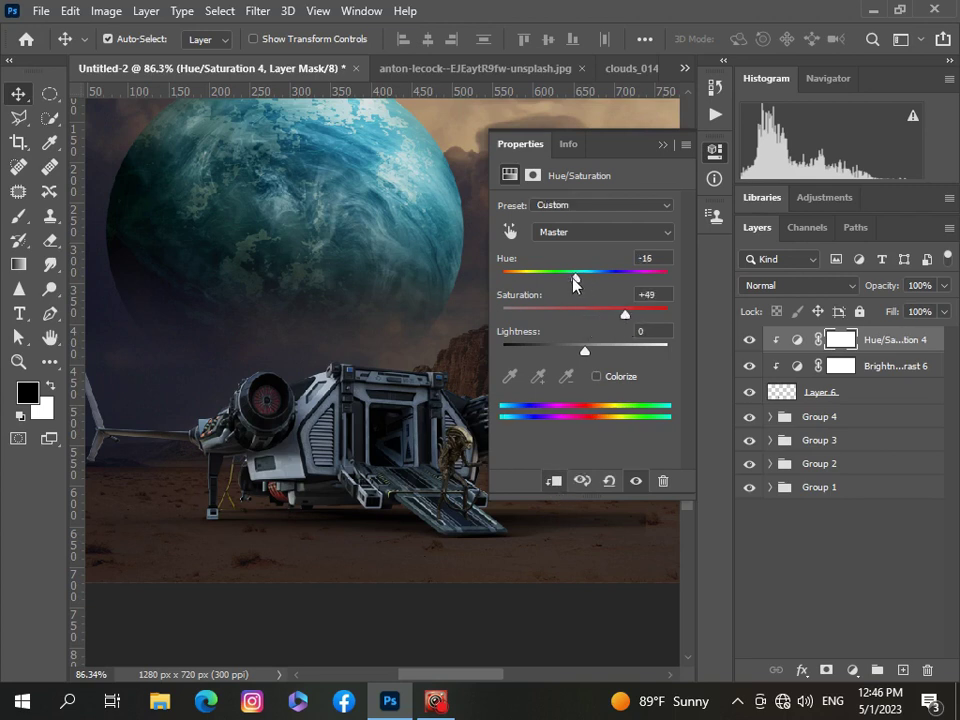
pyautogui.moveTo(585, 351); pyautogui.dragTo(583, 358)
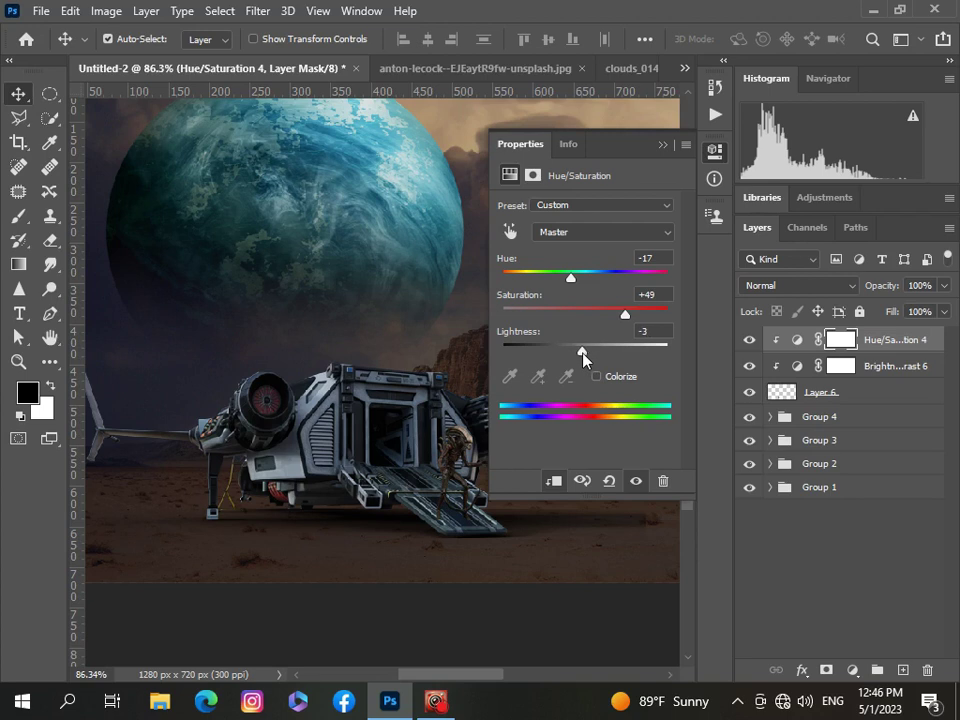
pyautogui.click(664, 145)
# Add a Levels adjustment clipped to the alien with a black input level of 15 and a slightly lowered white output level
pyautogui.scroll(-2, 478, 350)
pyautogui.scroll(-2, 478, 350)
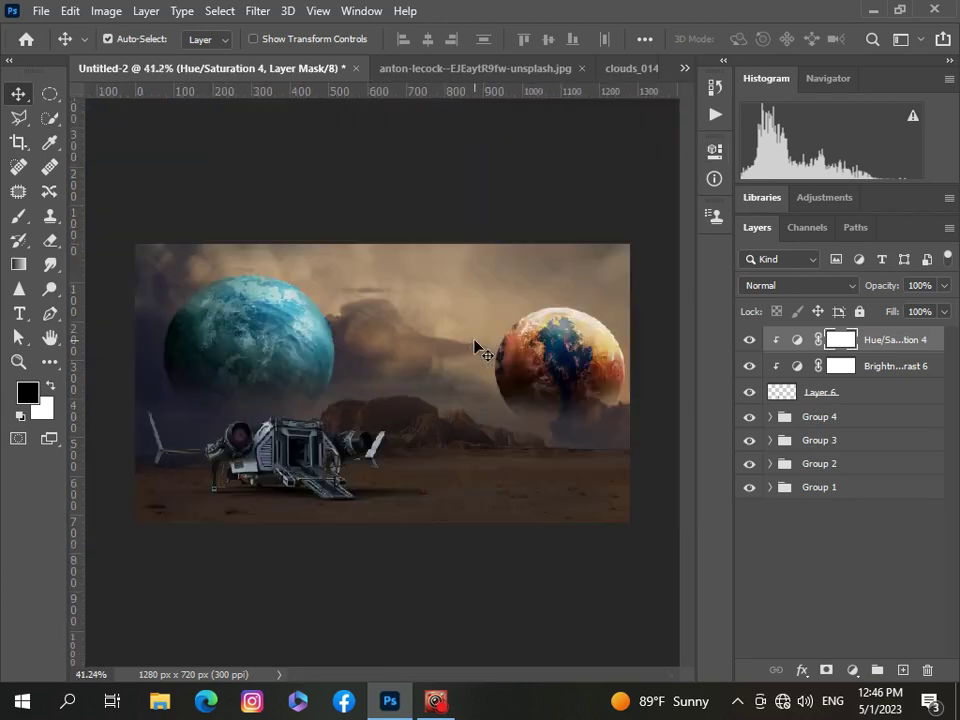
pyautogui.scroll(2, 480, 348)
pyautogui.scroll(1, 435, 645)
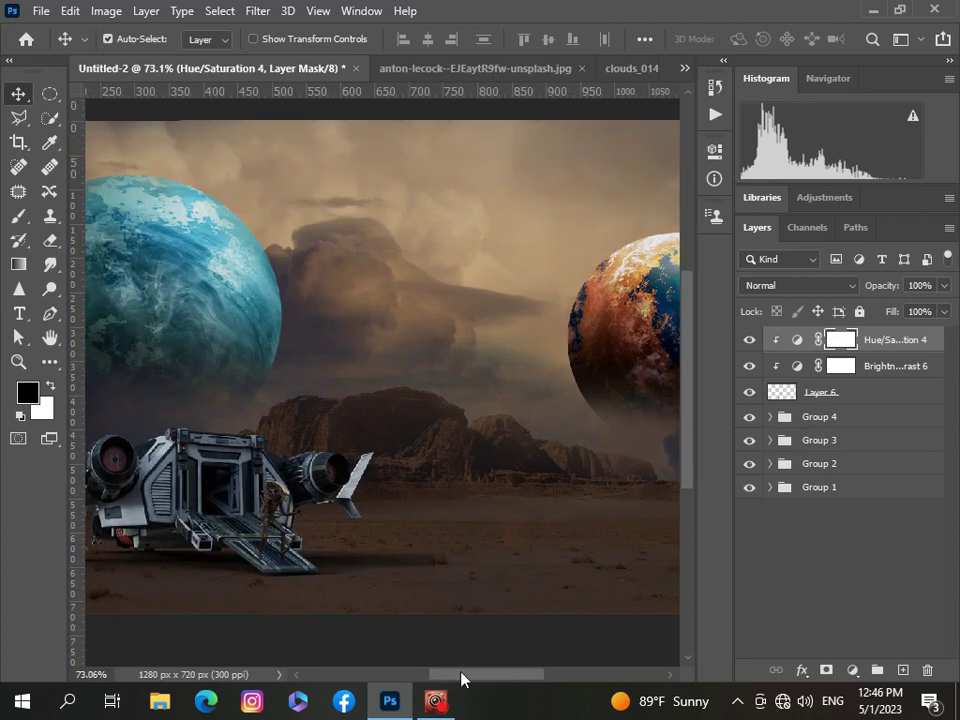
pyautogui.click(852, 670)
pyautogui.click(845, 423)
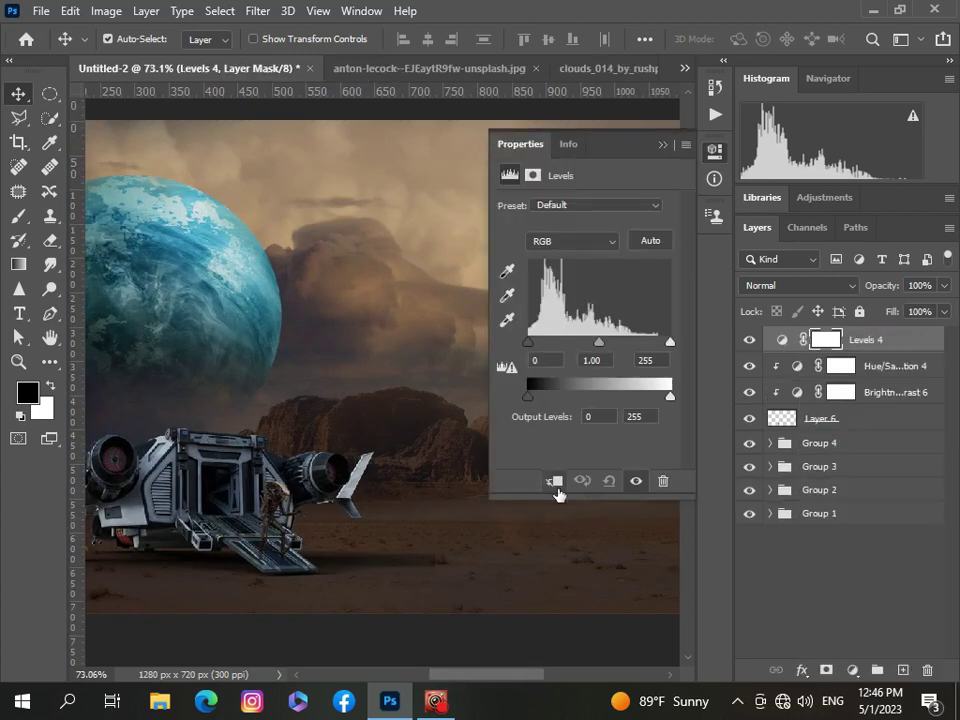
pyautogui.moveTo(528, 342); pyautogui.dragTo(536, 350)
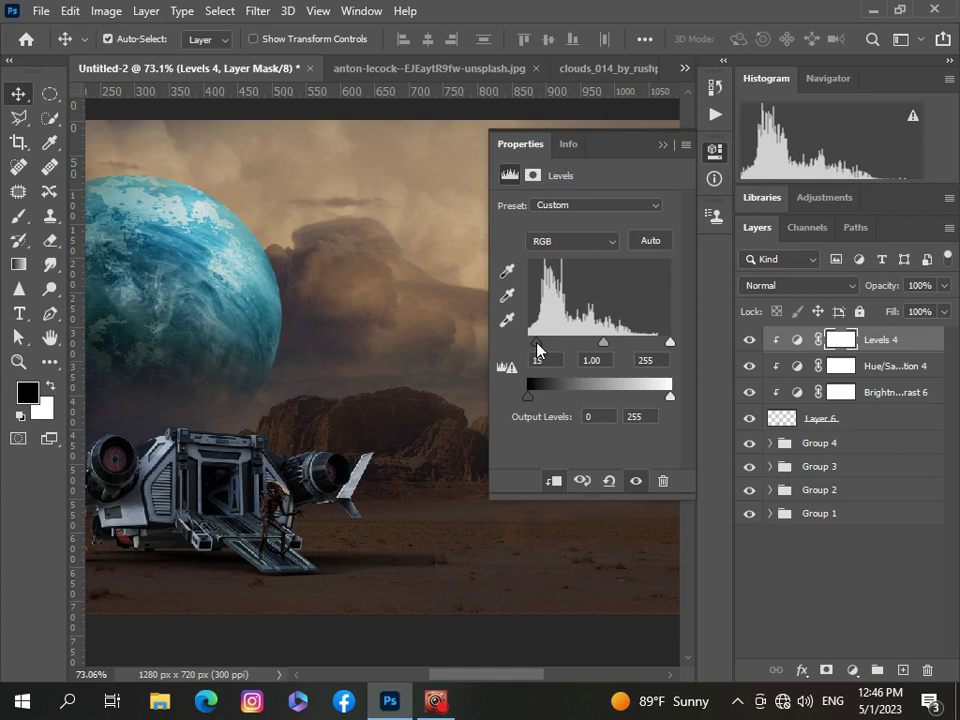
pyautogui.moveTo(669, 398); pyautogui.dragTo(660, 401)
pyautogui.click(662, 143)
# Create a new layer above the alien's adjustments and set up a soft black brush at 6 px
pyautogui.scroll(-3, 222, 510)
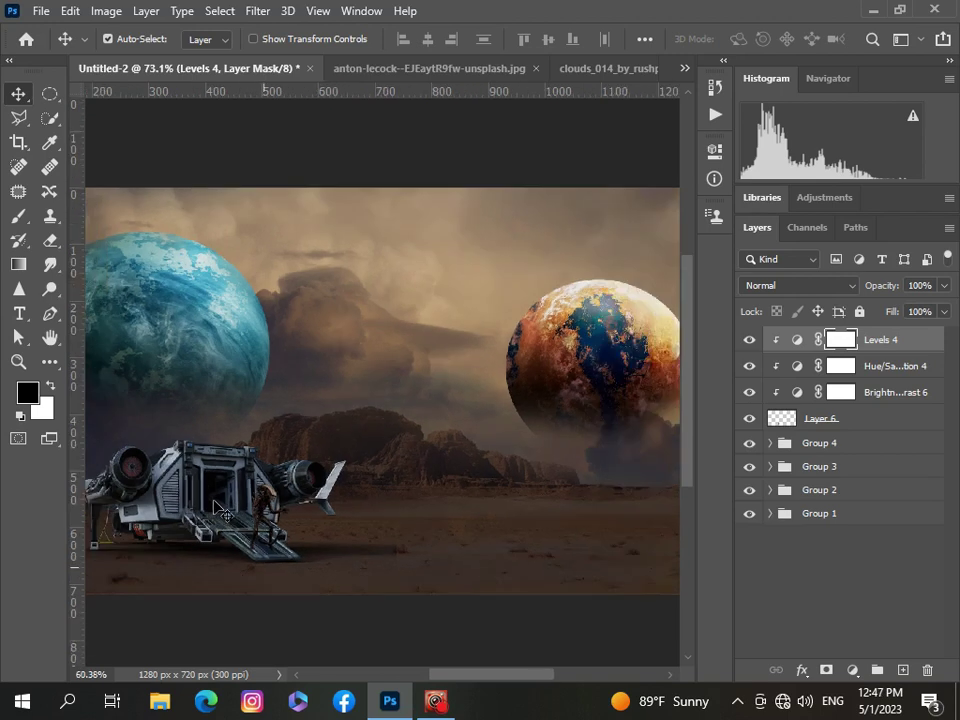
pyautogui.scroll(2, 213, 501)
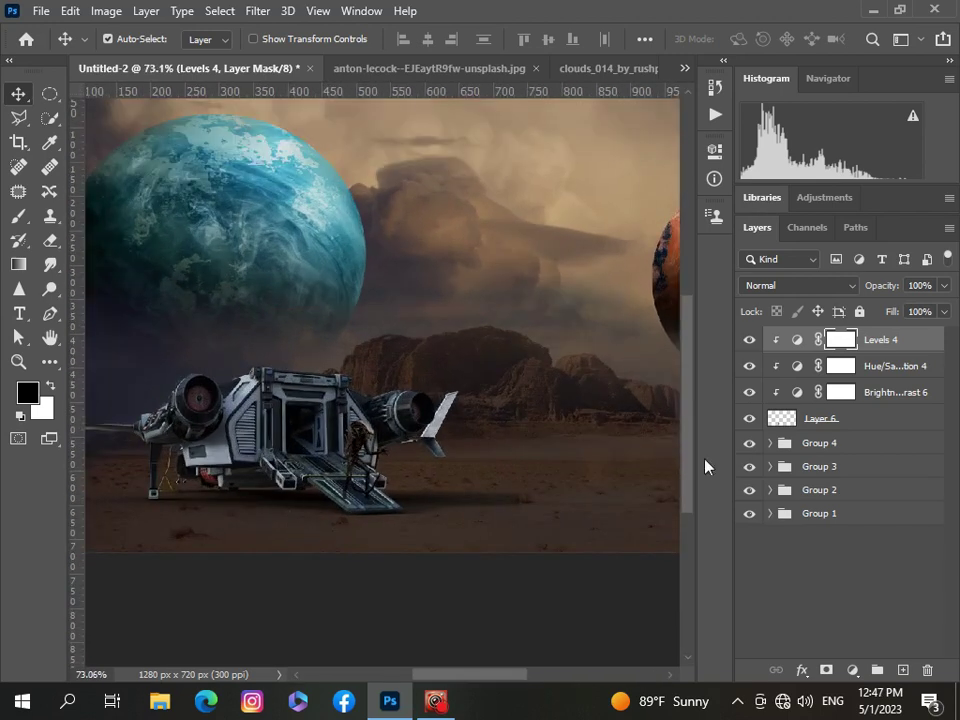
pyautogui.click(903, 670)
pyautogui.click(17, 217)
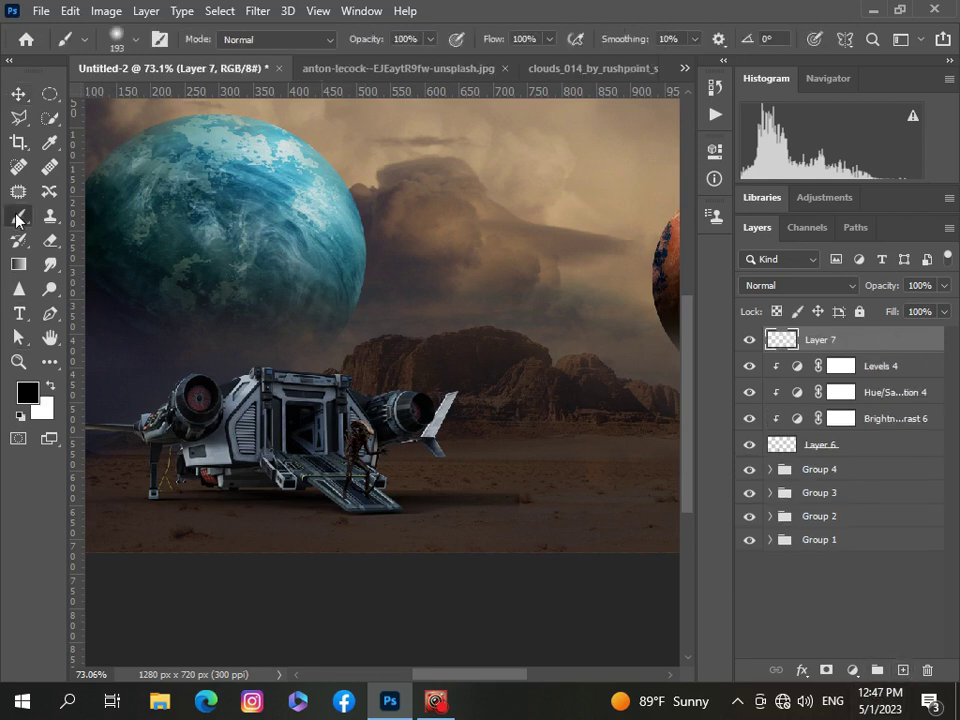
pyautogui.click(137, 41)
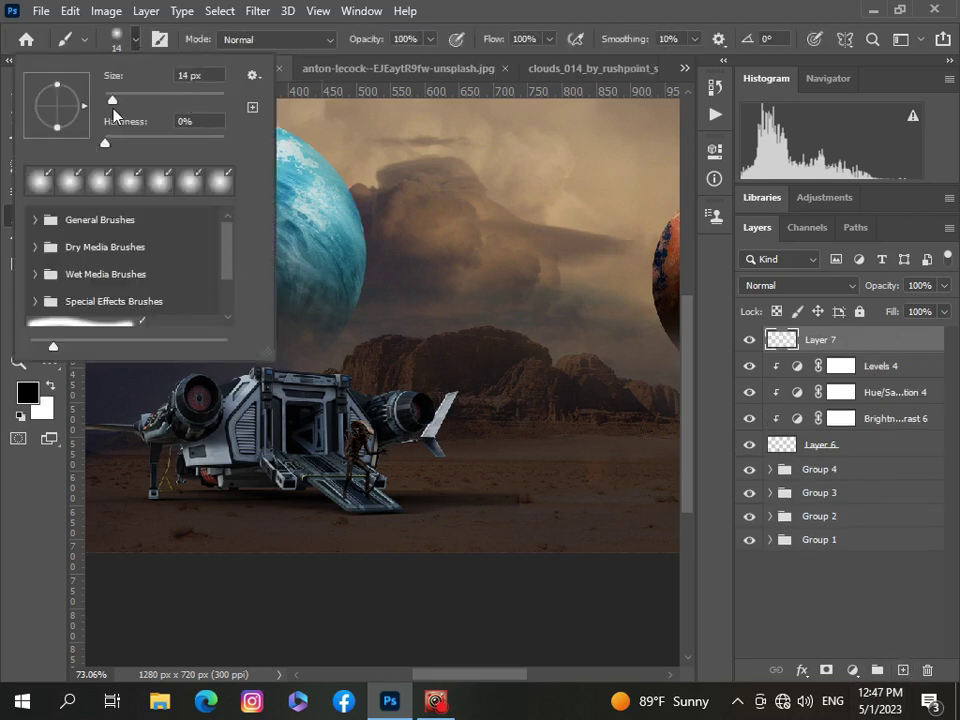
pyautogui.moveTo(113, 108); pyautogui.dragTo(108, 109)
pyautogui.click(371, 528)
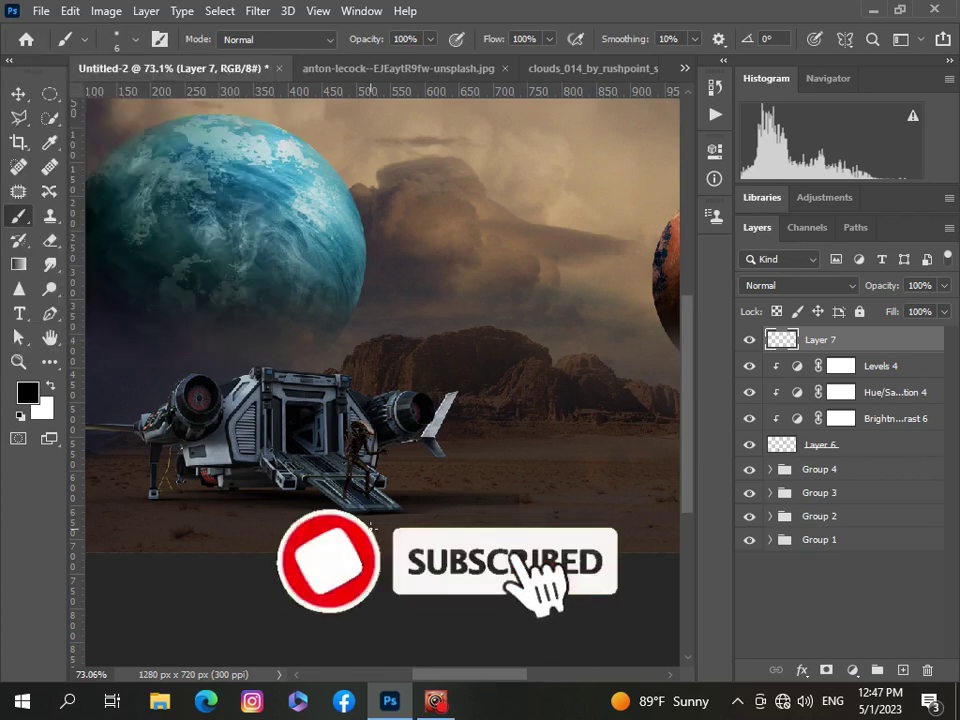
# Paint a black shadow on the ramp below the alien's feet on Layer 7
pyautogui.scroll(6, 370, 525)
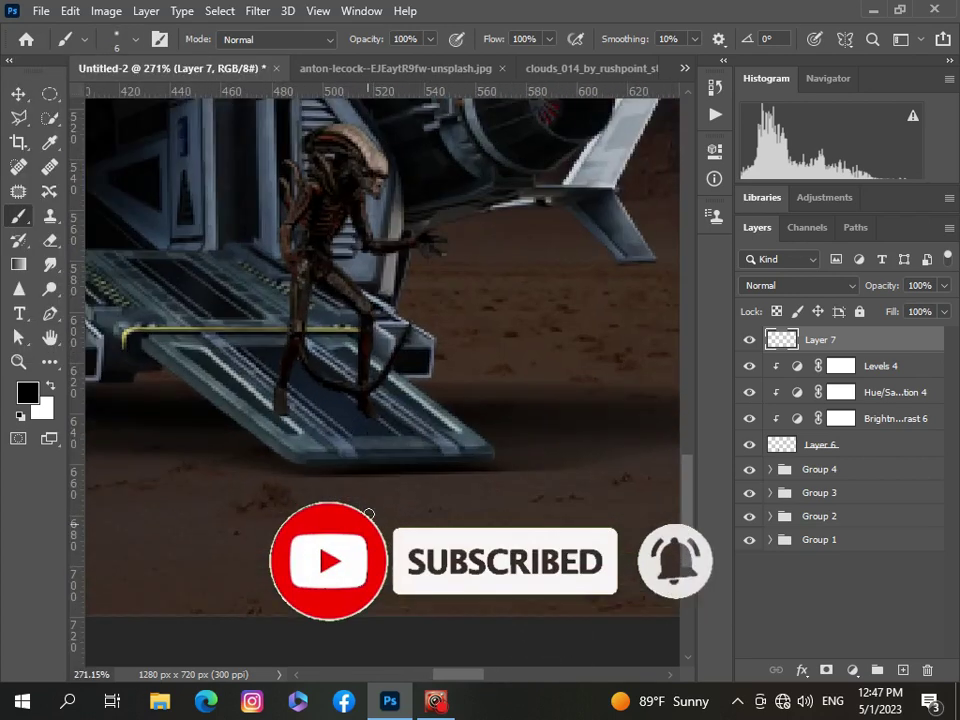
pyautogui.scroll(2, 328, 429)
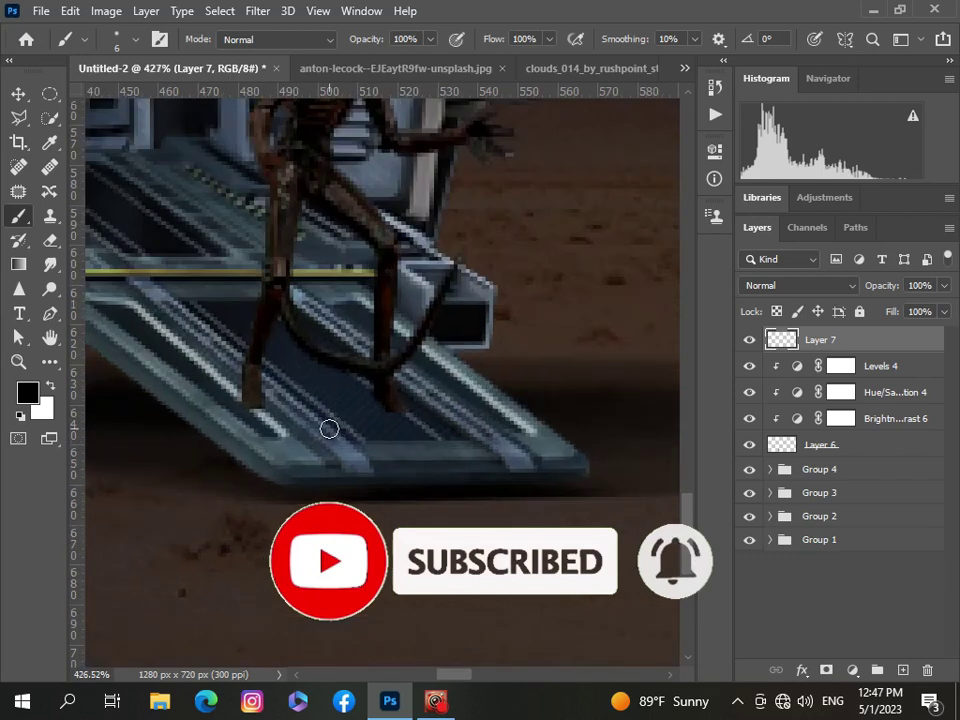
pyautogui.scroll(1, 328, 429)
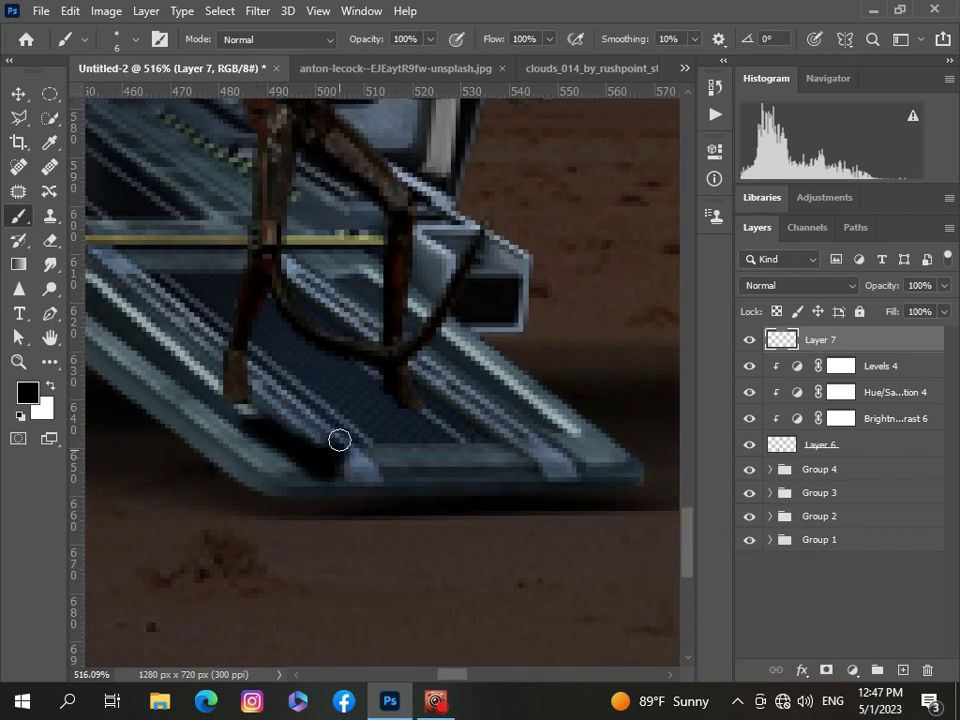
pyautogui.scroll(-2, 402, 442)
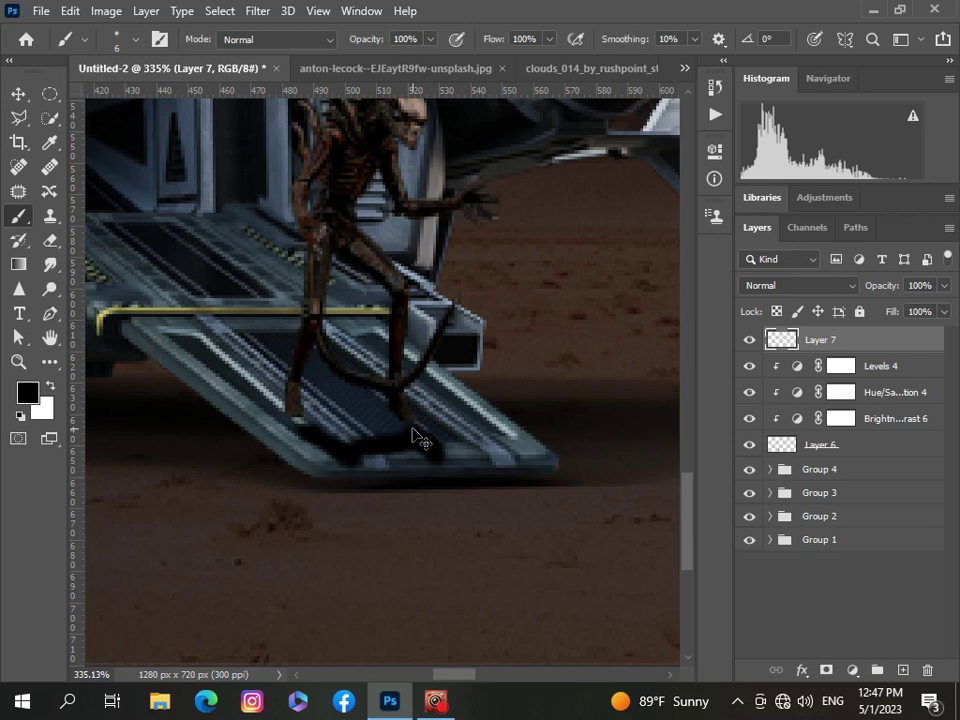
# Stretch the alien's shadow on Layer 7 to about 134% width and 282% height so it extends past the ramp's edge
pyautogui.hotkey('ctrl', 't')
pyautogui.moveTo(455, 473); pyautogui.dragTo(484, 489)
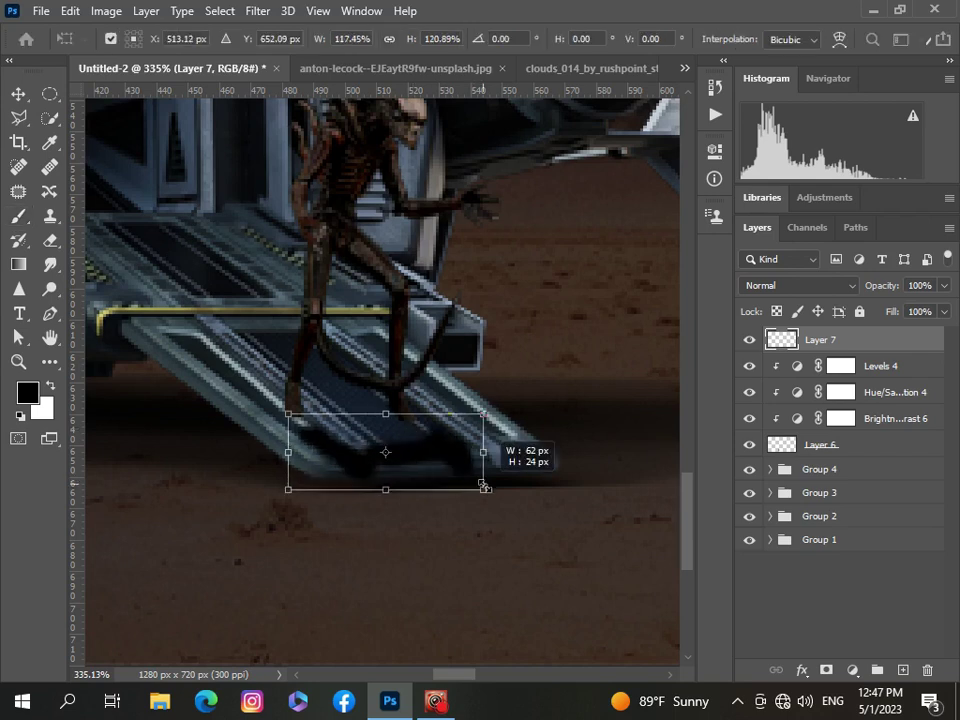
pyautogui.moveTo(386, 490); pyautogui.dragTo(390, 546)
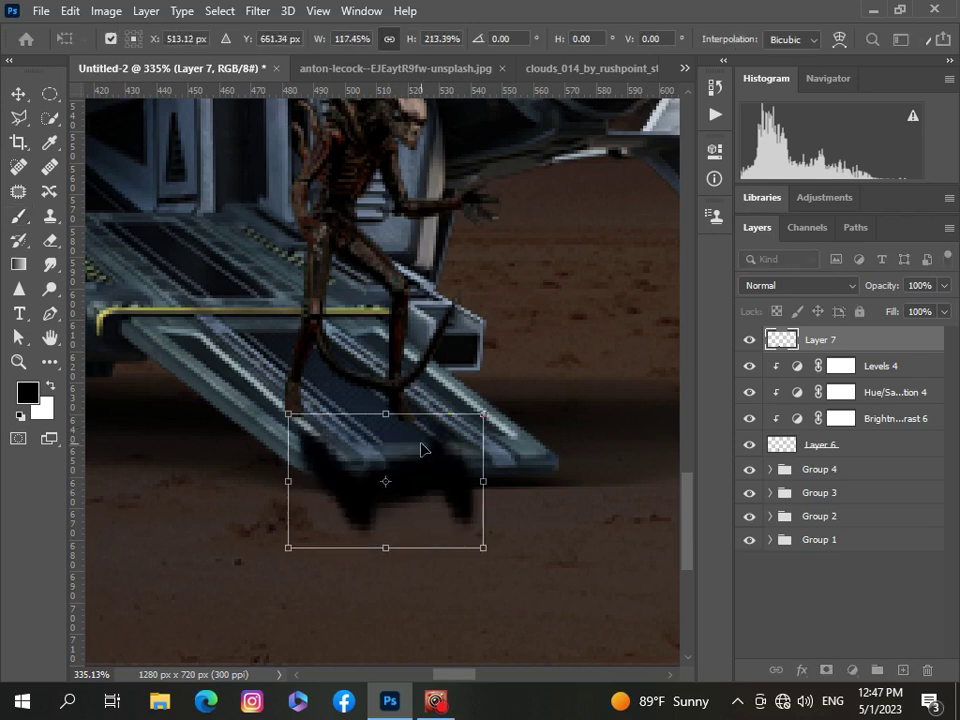
pyautogui.moveTo(424, 450); pyautogui.dragTo(399, 456)
pyautogui.moveTo(478, 538); pyautogui.dragTo(506, 553)
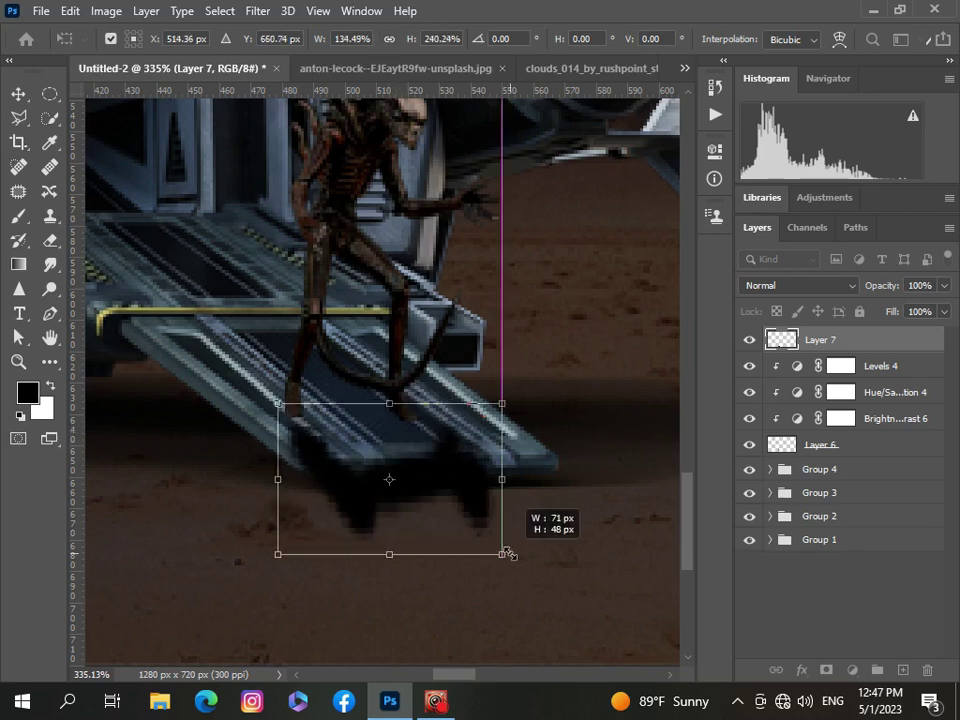
pyautogui.moveTo(392, 553); pyautogui.dragTo(414, 585)
pyautogui.scroll(-5, 414, 585)
pyautogui.scroll(-3, 414, 587)
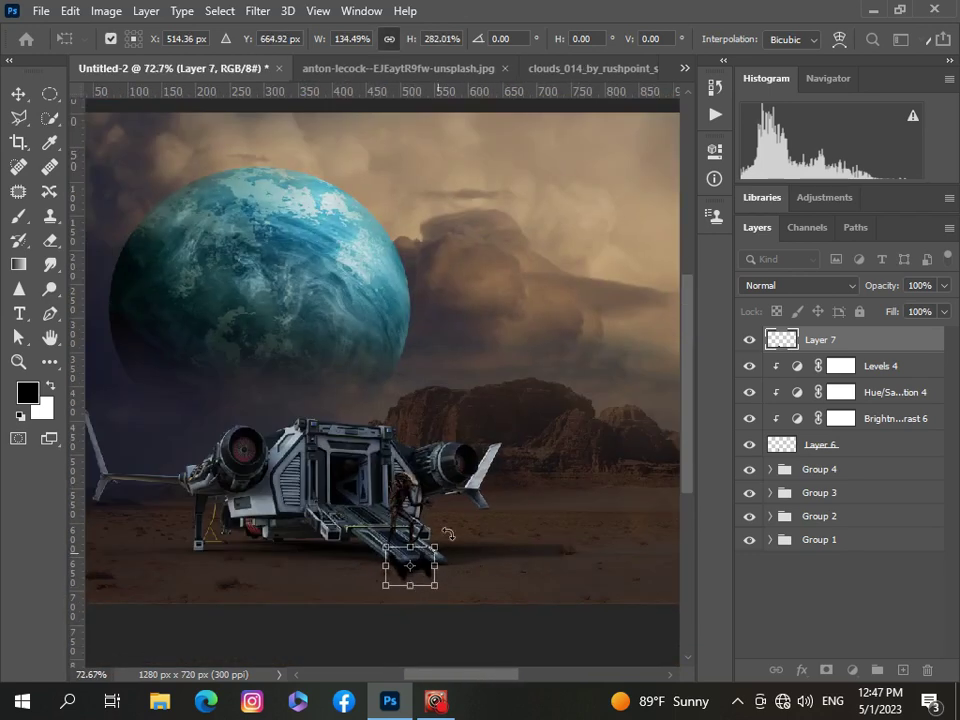
pyautogui.press('Return')
# Lower the shadow layer's opacity to 38%
pyautogui.press('b')
pyautogui.click(945, 286)
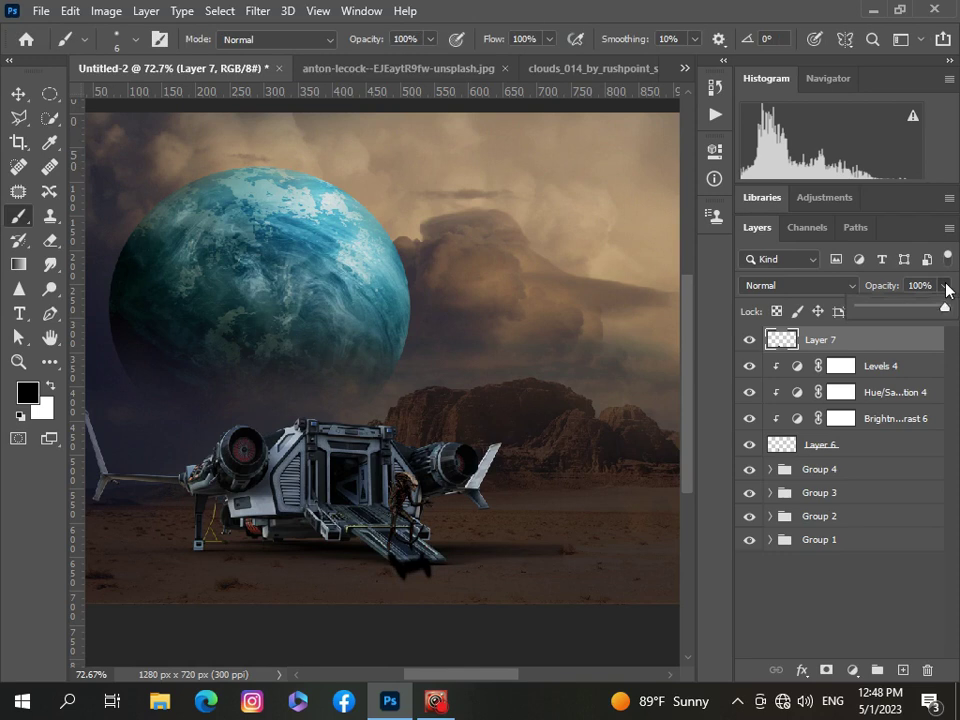
pyautogui.moveTo(922, 316); pyautogui.dragTo(894, 323)
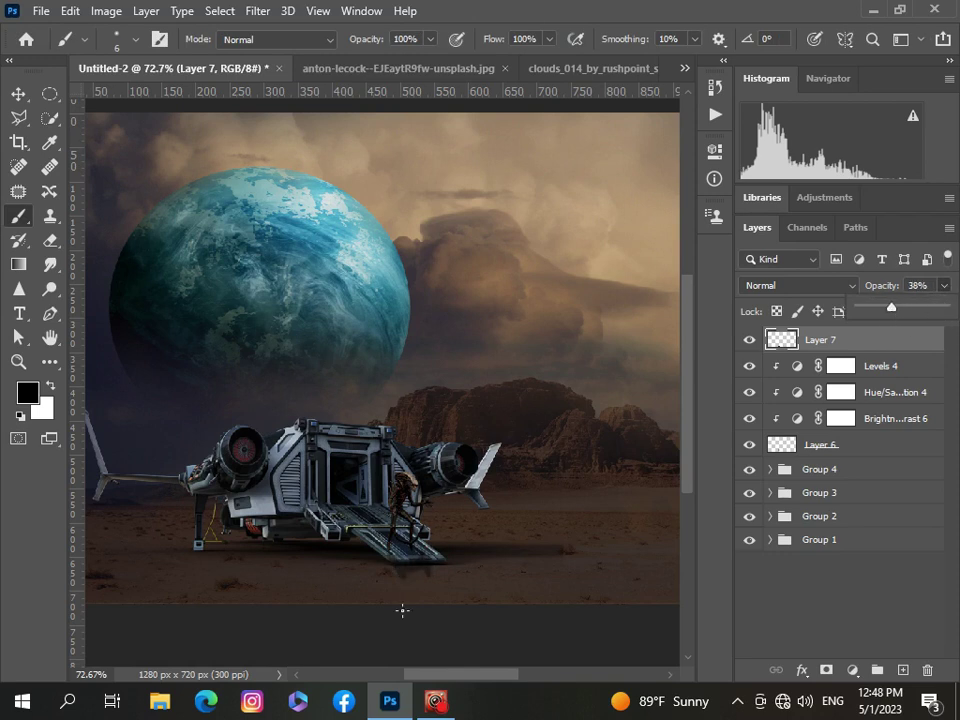
# Transform the faded shadow again, widening it on both sides and adjusting its lower corner to fit beneath the ramp
pyautogui.hotkey('ctrl', 't')
pyautogui.moveTo(439, 568); pyautogui.dragTo(455, 568)
pyautogui.moveTo(384, 568); pyautogui.dragTo(375, 568)
pyautogui.moveTo(454, 590); pyautogui.dragTo(437, 564)
pyautogui.press('Return')
pyautogui.press('b')
pyautogui.scroll(-3, 481, 564)
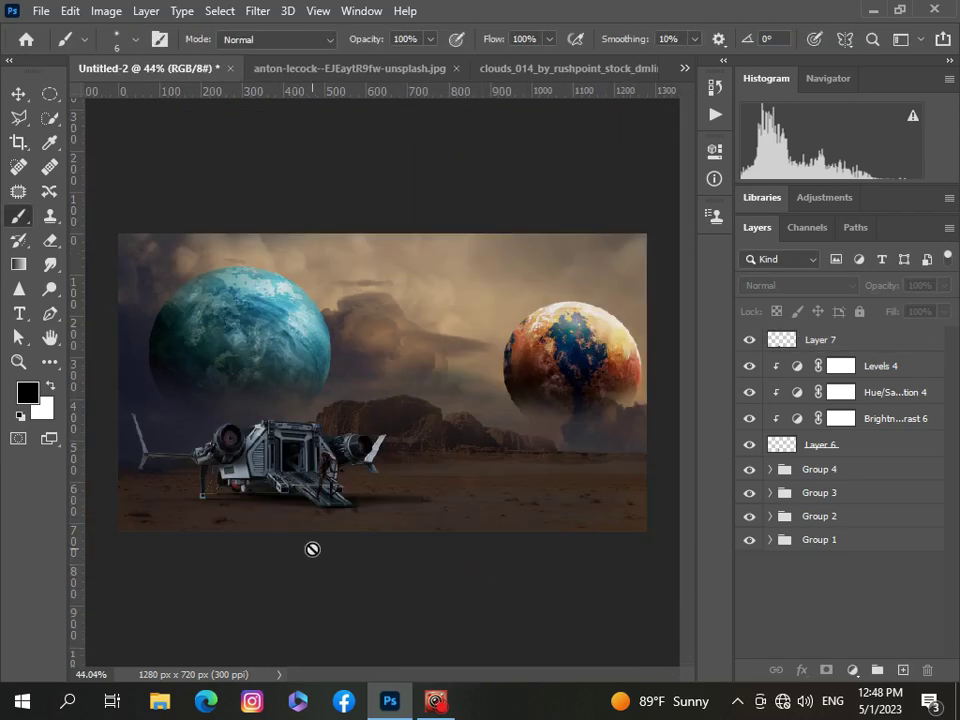
# Fine-tune the shadow on Layer 7 at the foot of the ramp with one more small horizontal Free Transform adjustment
pyautogui.scroll(2, 312, 549)
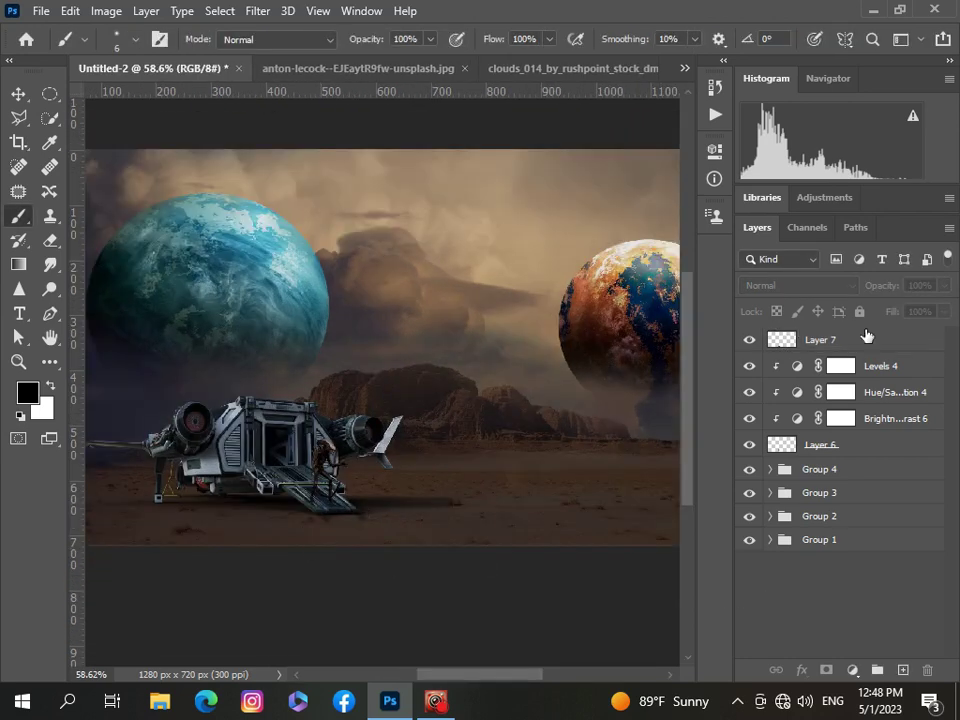
pyautogui.click(867, 337)
pyautogui.hotkey('ctrl', 't')
pyautogui.scroll(2, 345, 510)
pyautogui.moveTo(349, 516); pyautogui.dragTo(332, 516)
pyautogui.press('Return')
pyautogui.click(771, 596)
pyautogui.press('b')
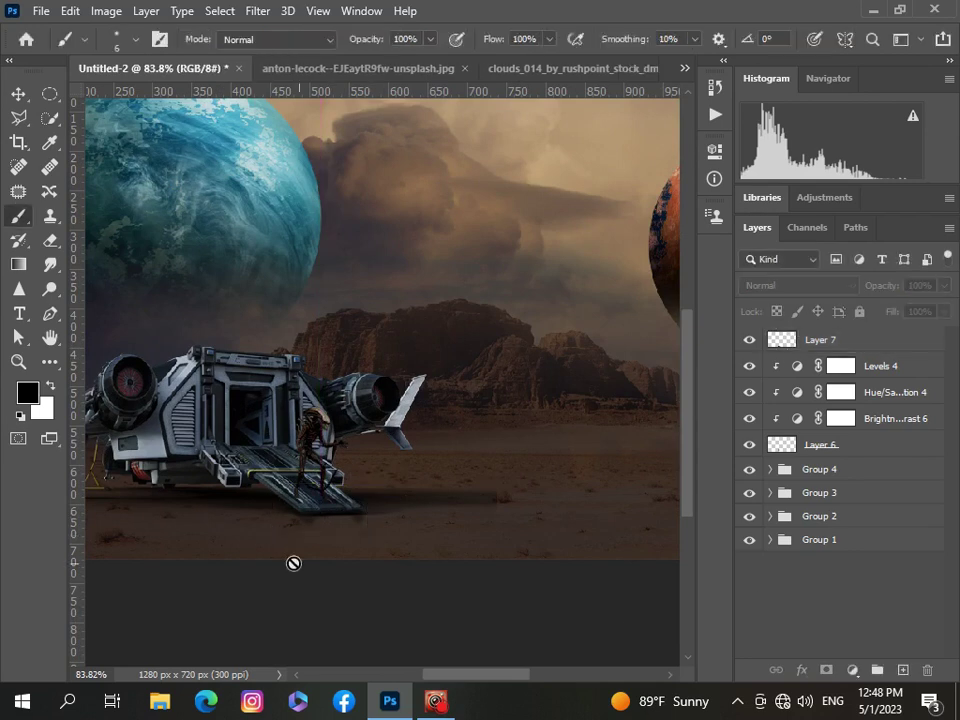
# Group the shadow layer, the alien's three clipped adjustments and the alien layer into one layer group
pyautogui.scroll(-4, 293, 563)
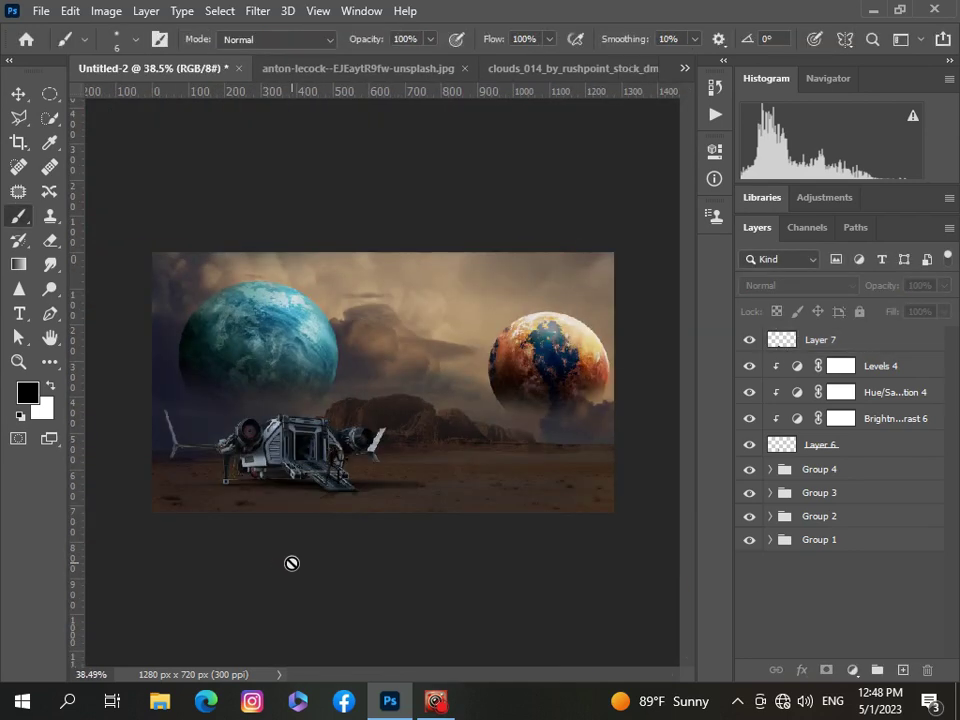
pyautogui.scroll(1, 292, 563)
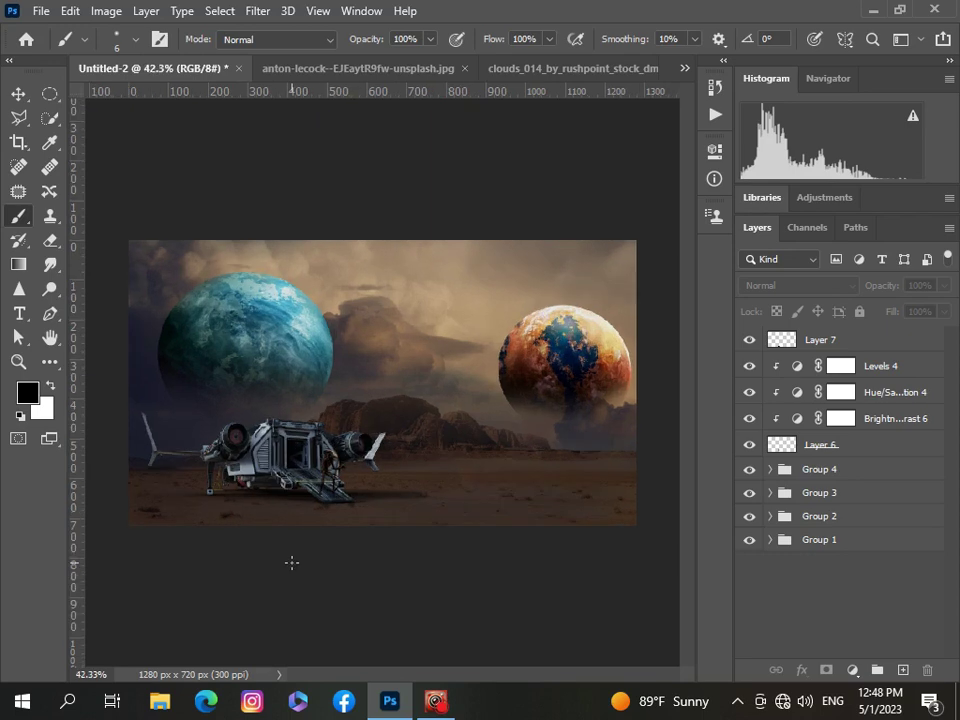
pyautogui.click(892, 342)
pyautogui.keyDown('shift'); pyautogui.click(900, 368); pyautogui.keyUp('shift')
pyautogui.keyDown('shift'); pyautogui.click(910, 393); pyautogui.keyUp('shift')
pyautogui.keyDown('shift'); pyautogui.click(900, 418); pyautogui.keyUp('shift')
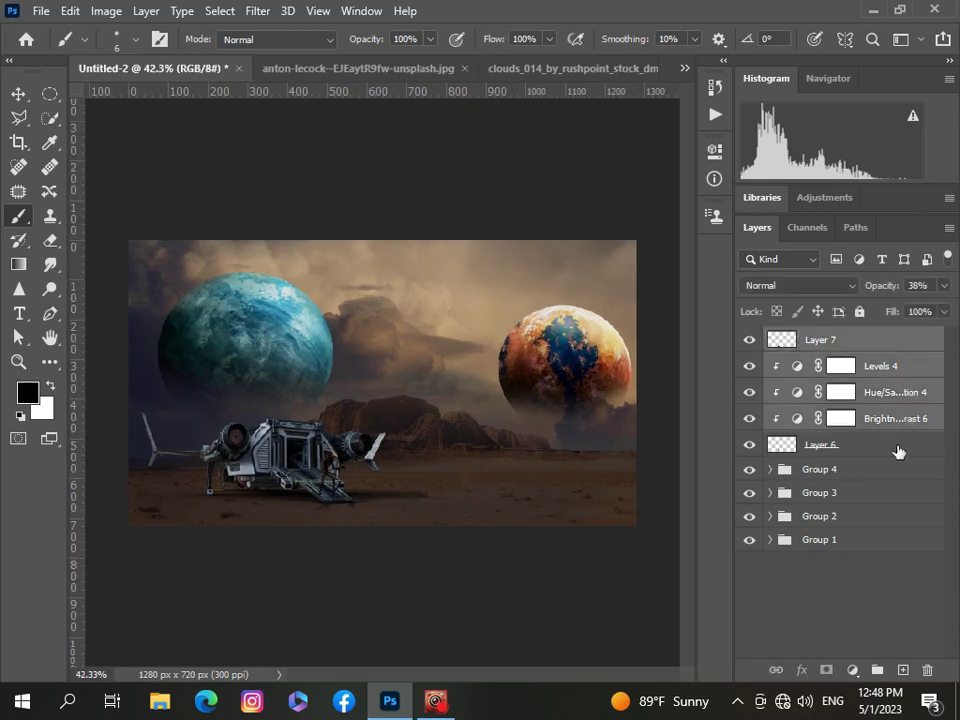
pyautogui.keyDown('shift'); pyautogui.click(898, 450); pyautogui.keyUp('shift')
pyautogui.hotkey('ctrl', 'g')
# Add a new layer above all groups, set the foreground colour to cyan #0bfaf7 and set the layer's blend mode to Hard Light
pyautogui.scroll(-1, 348, 398)
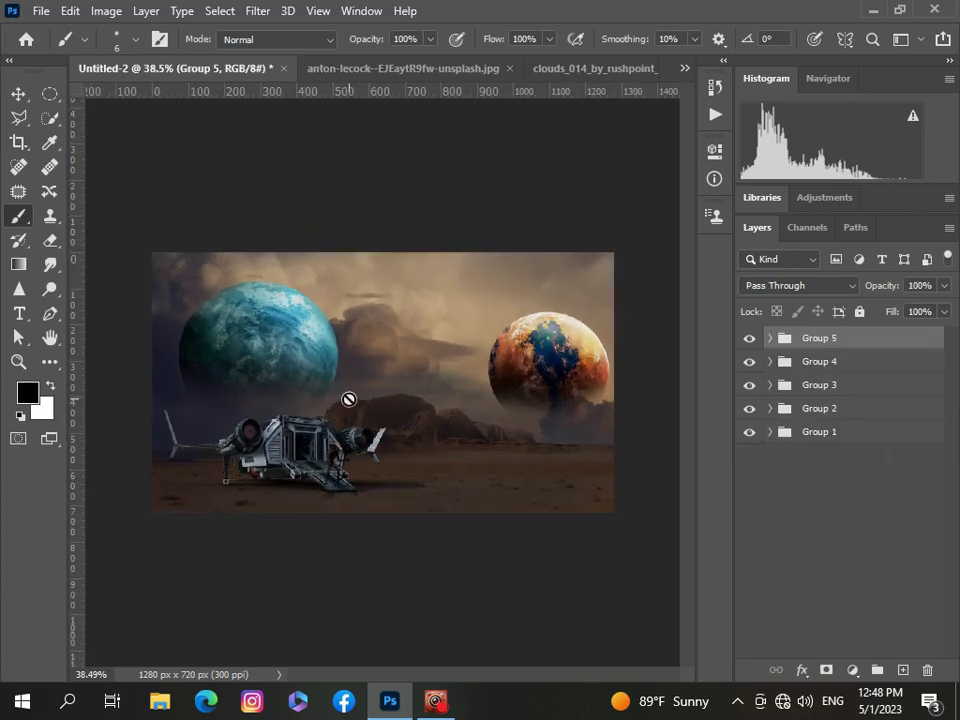
pyautogui.click(902, 670)
pyautogui.click(27, 392)
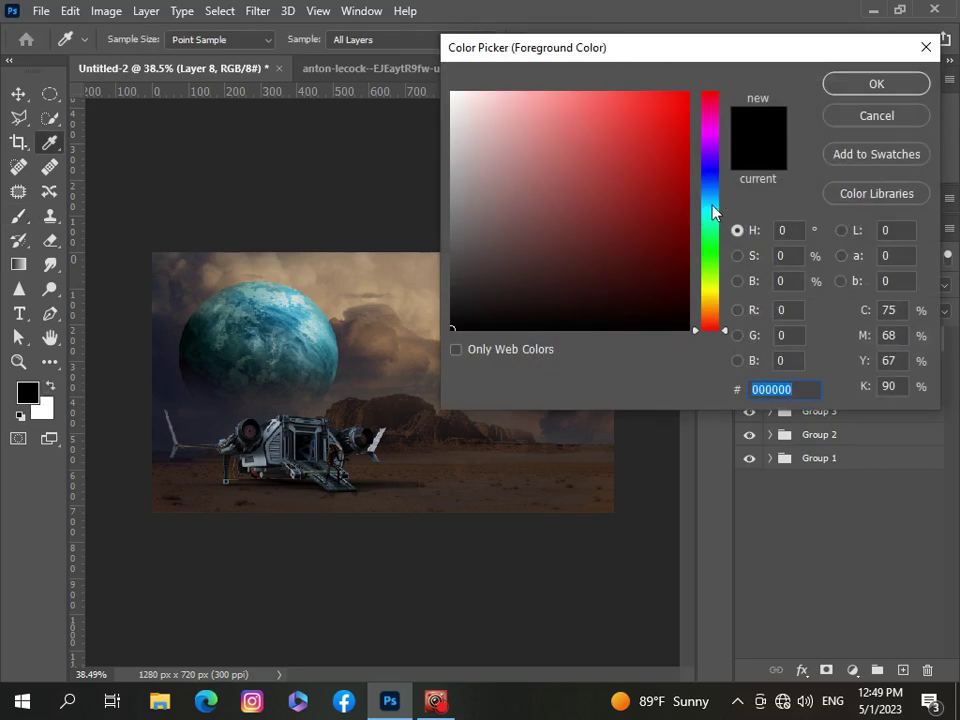
pyautogui.moveTo(716, 208); pyautogui.dragTo(716, 211)
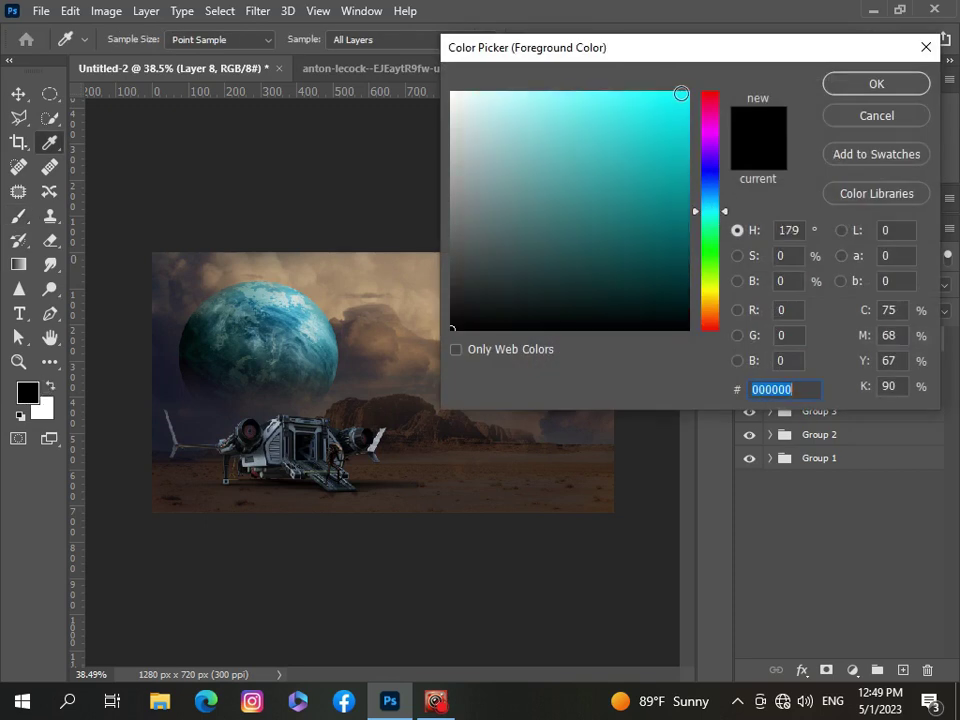
pyautogui.click(679, 96)
pyautogui.click(850, 86)
pyautogui.click(849, 287)
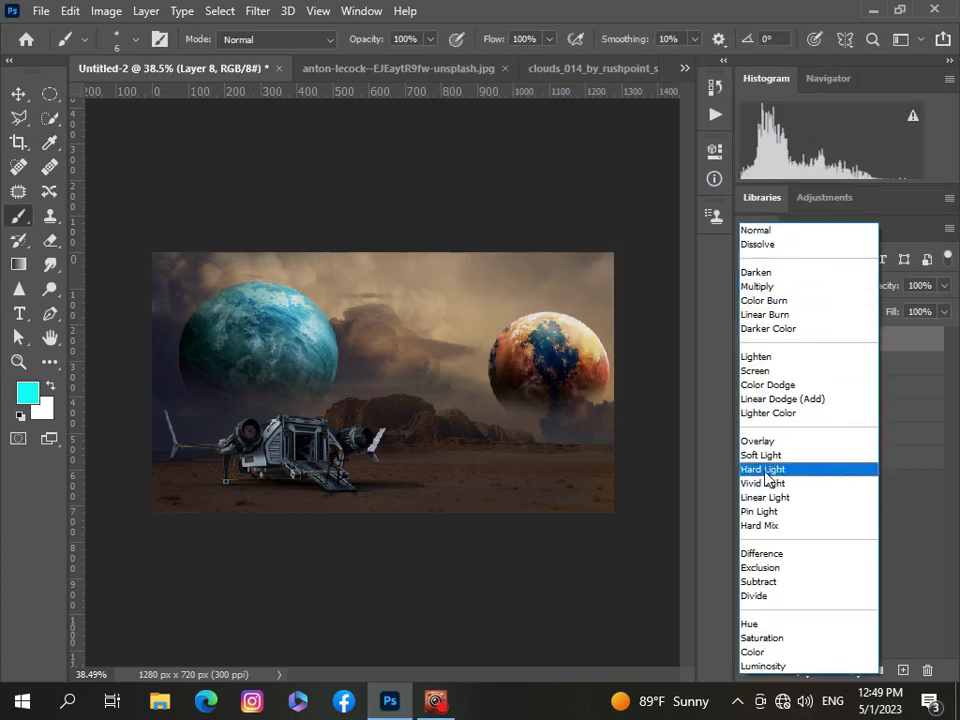
pyautogui.click(764, 469)
# Set the soft round brush to 21 px to match the spaceship's engine openings
pyautogui.click(131, 40)
pyautogui.moveTo(108, 100); pyautogui.dragTo(134, 100)
pyautogui.press('Return')
pyautogui.scroll(4, 288, 414)
pyautogui.scroll(4, 241, 431)
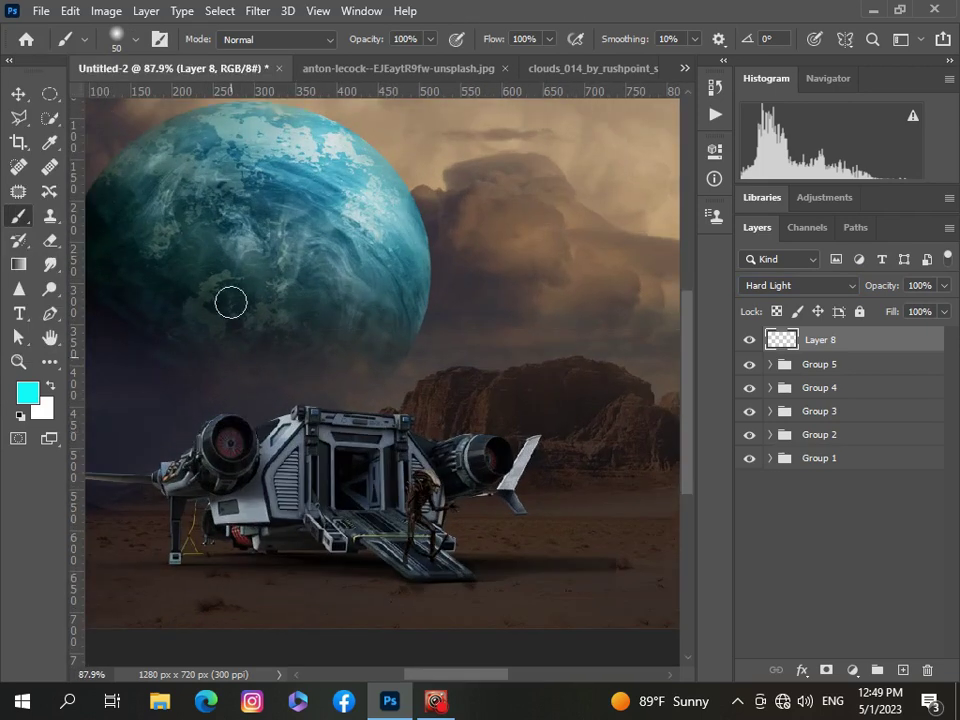
pyautogui.click(133, 40)
pyautogui.moveTo(135, 101); pyautogui.dragTo(117, 100)
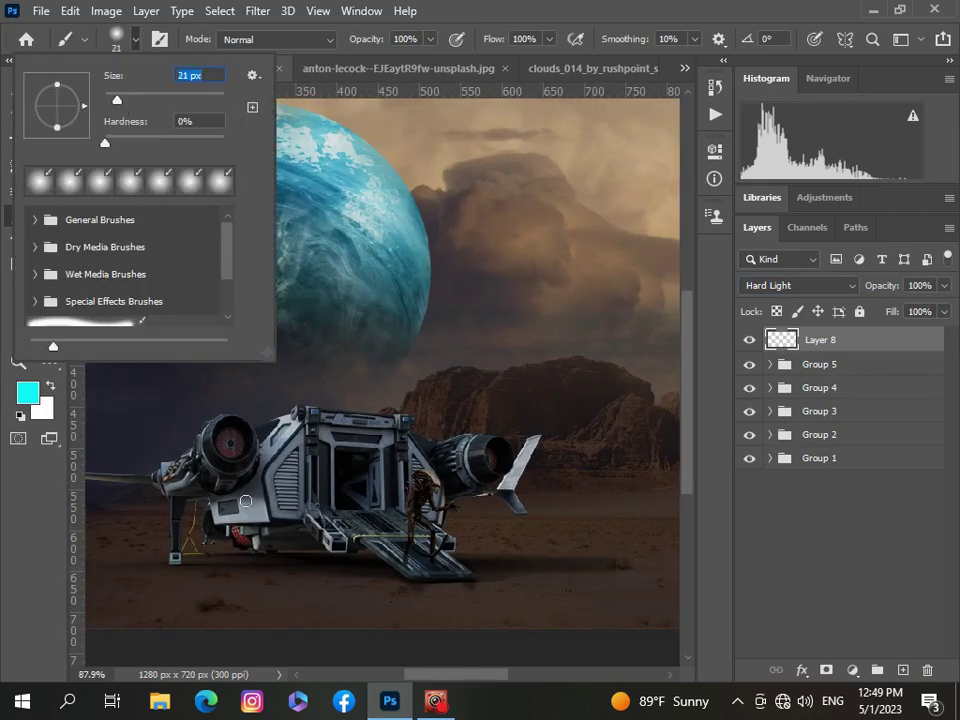
pyautogui.click(231, 437)
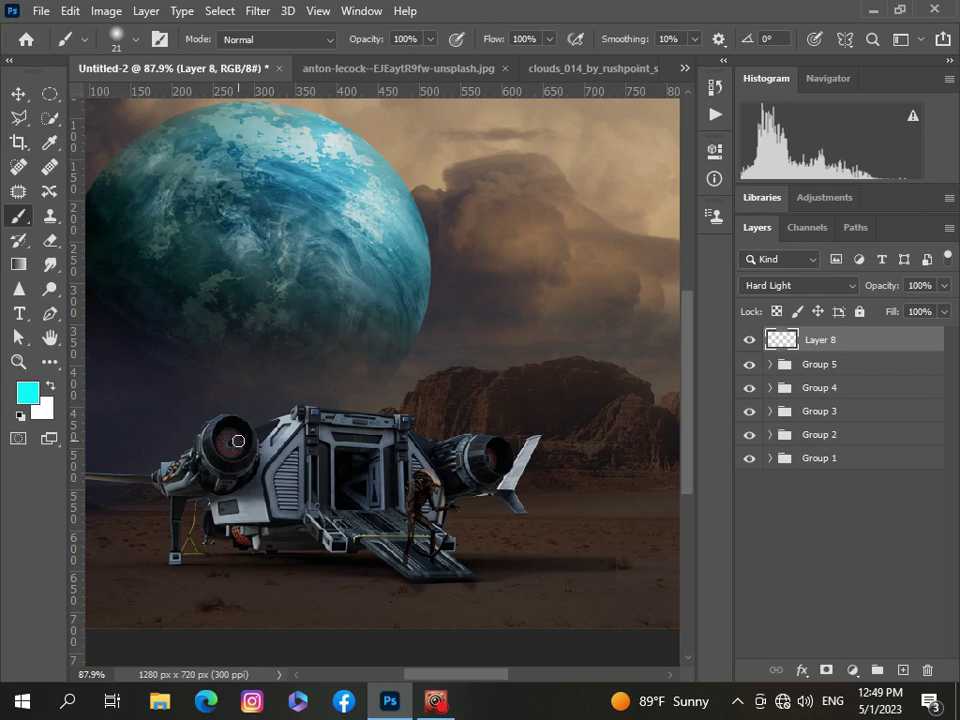
# Try a cyan glow on the spaceship's left engine with the layer in Overlay mode, and delete that layer
pyautogui.click(852, 286)
pyautogui.click(783, 441)
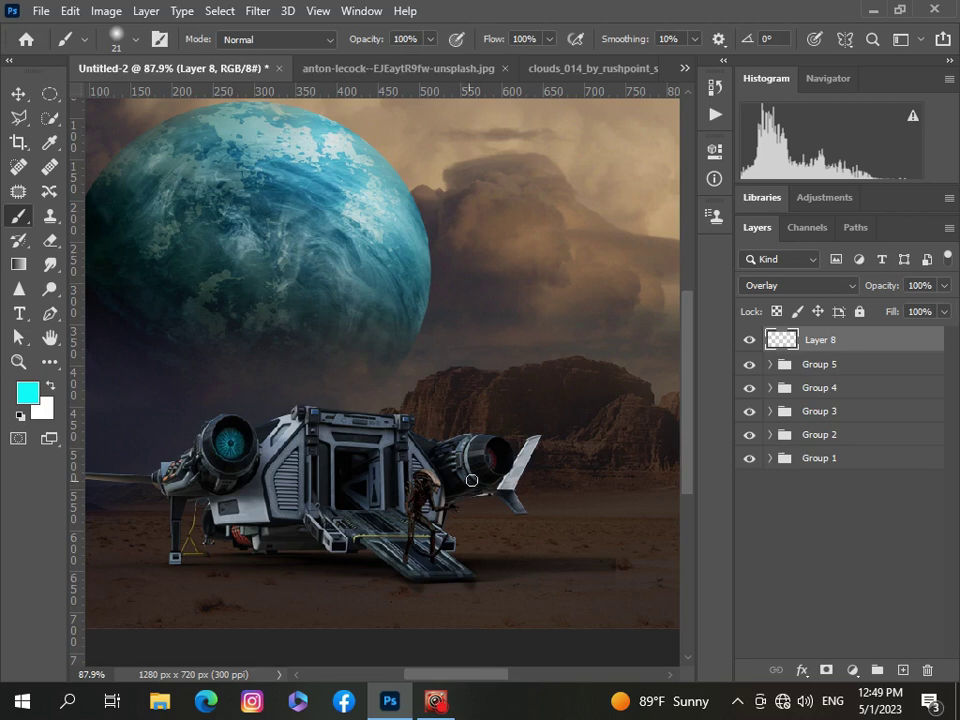
pyautogui.scroll(-2, 537, 464)
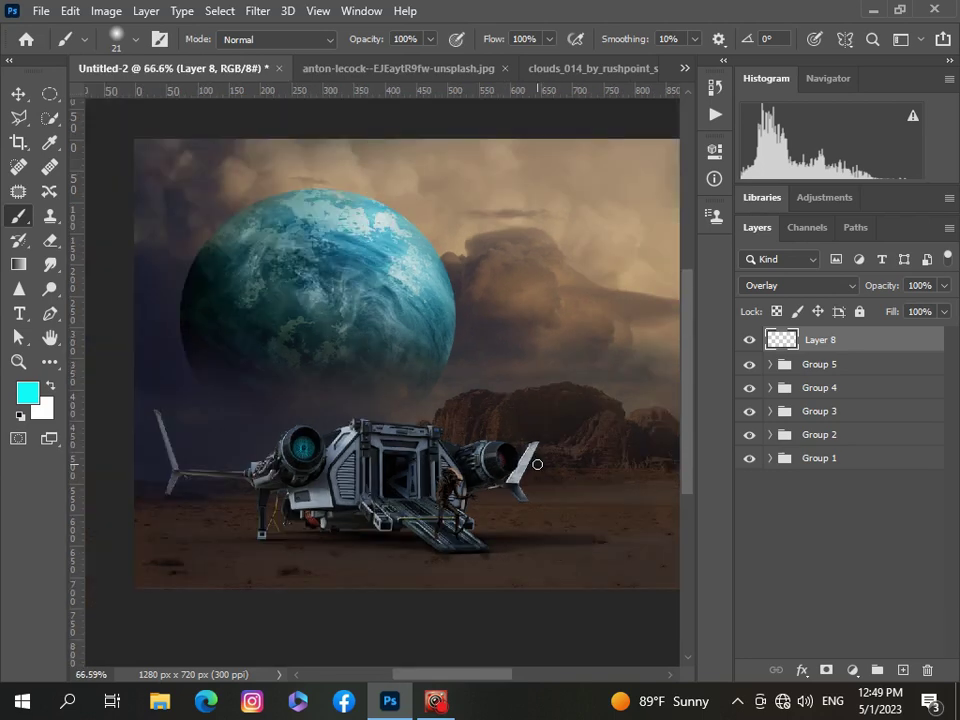
pyautogui.scroll(3, 537, 464)
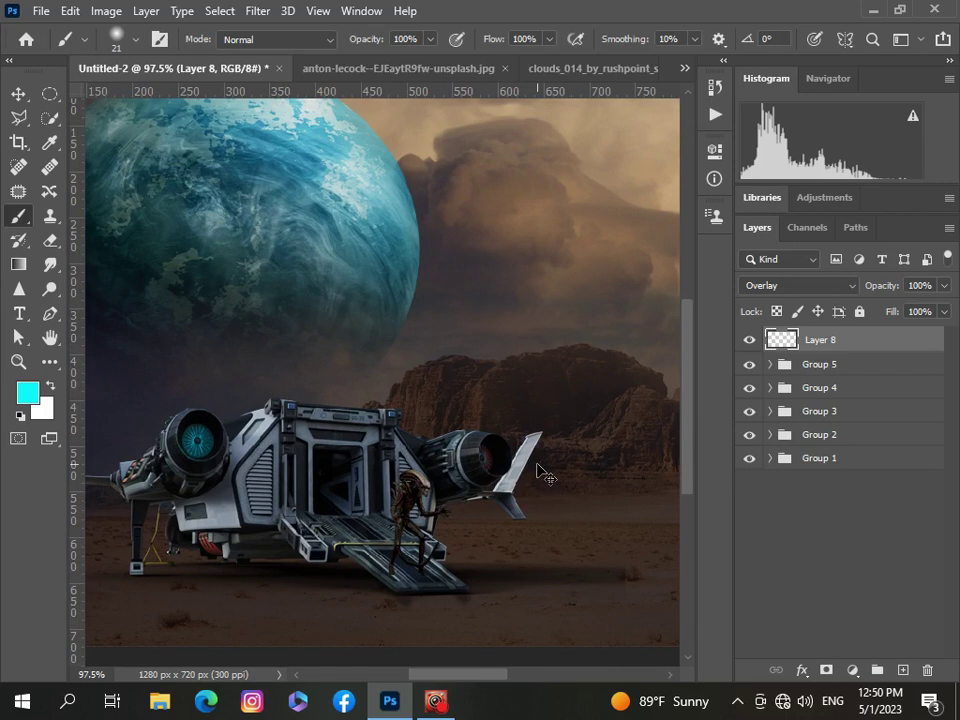
pyautogui.click(927, 670)
pyautogui.click(388, 272)
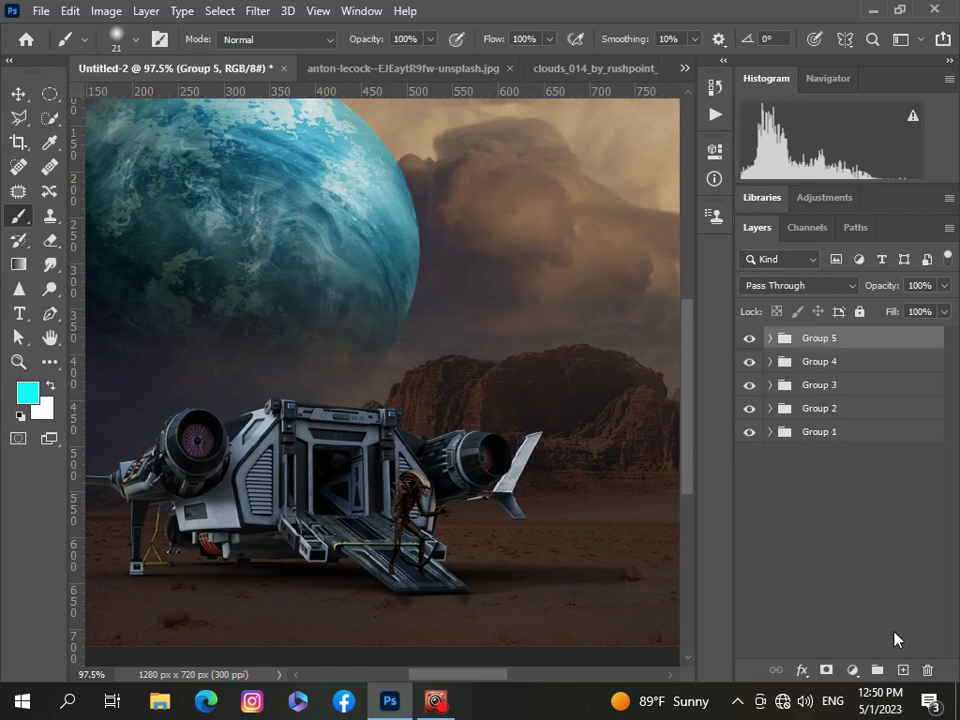
# Create a new layer above all groups and set the foreground colour to red #fa080e
pyautogui.click(903, 670)
pyautogui.click(27, 392)
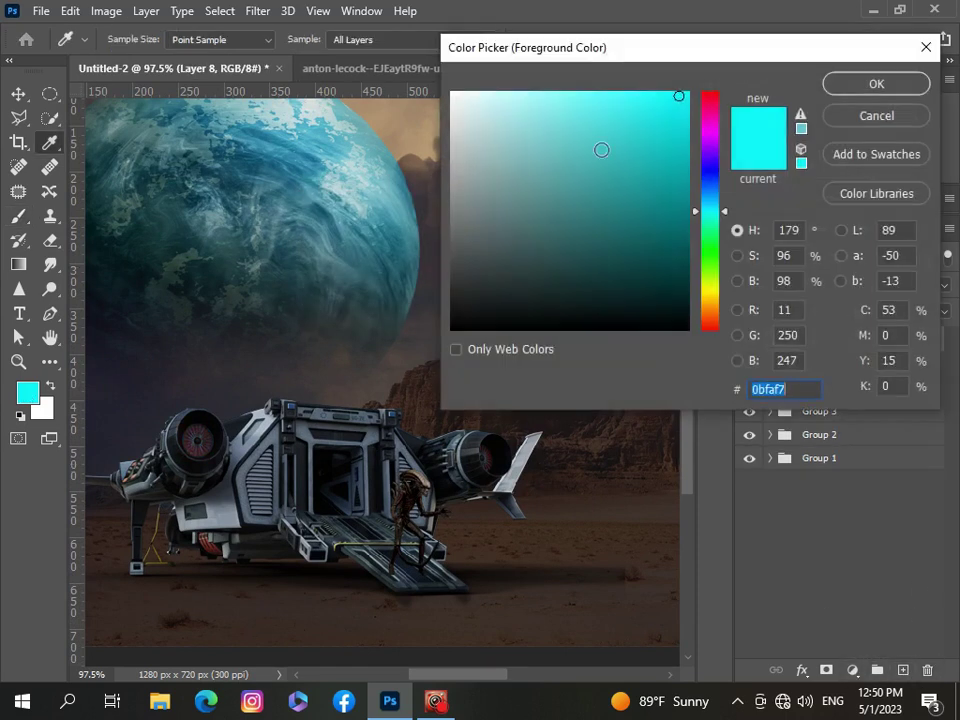
pyautogui.moveTo(708, 176); pyautogui.dragTo(713, 96)
pyautogui.click(680, 96)
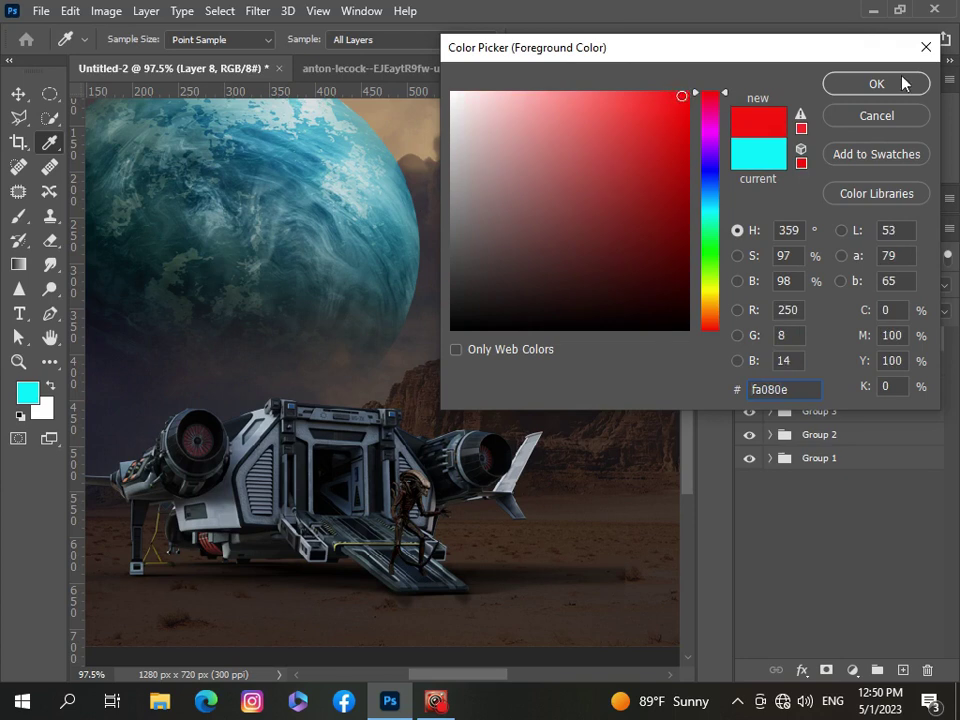
pyautogui.click(876, 84)
# Set the new layer to Overlay and paint the interiors of both spaceship engines red
pyautogui.click(845, 288)
pyautogui.click(775, 441)
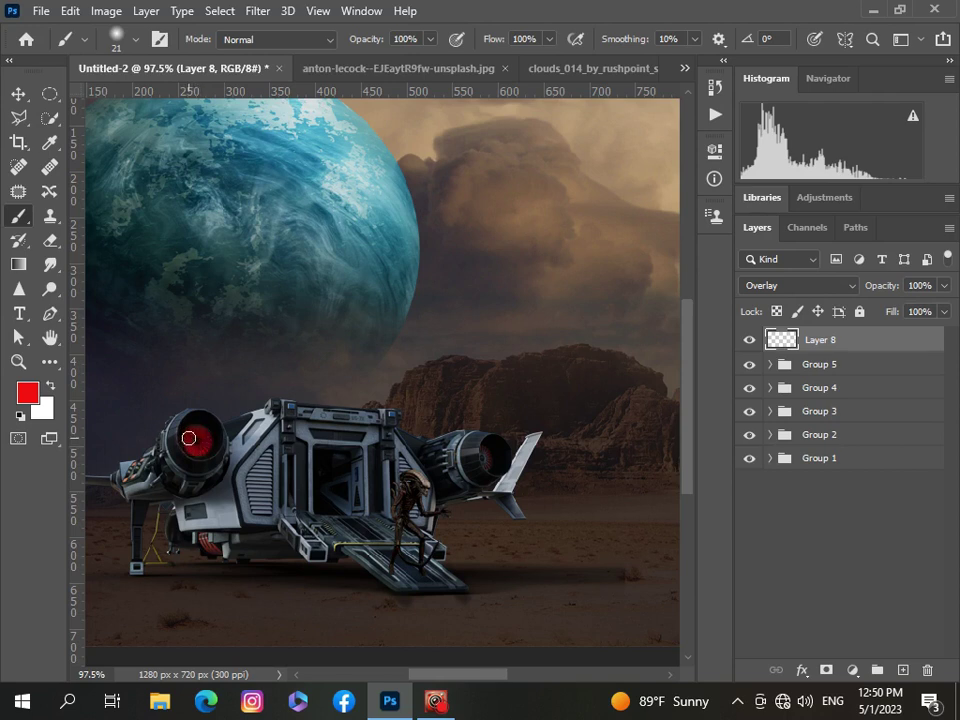
pyautogui.scroll(3, 494, 479)
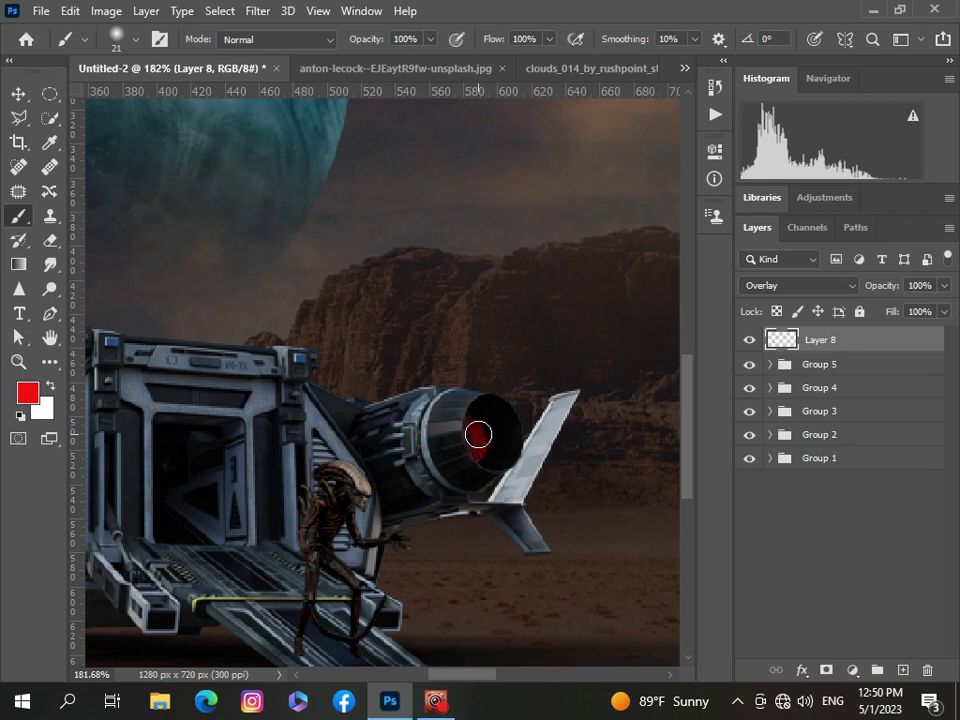
pyautogui.scroll(-5, 478, 432)
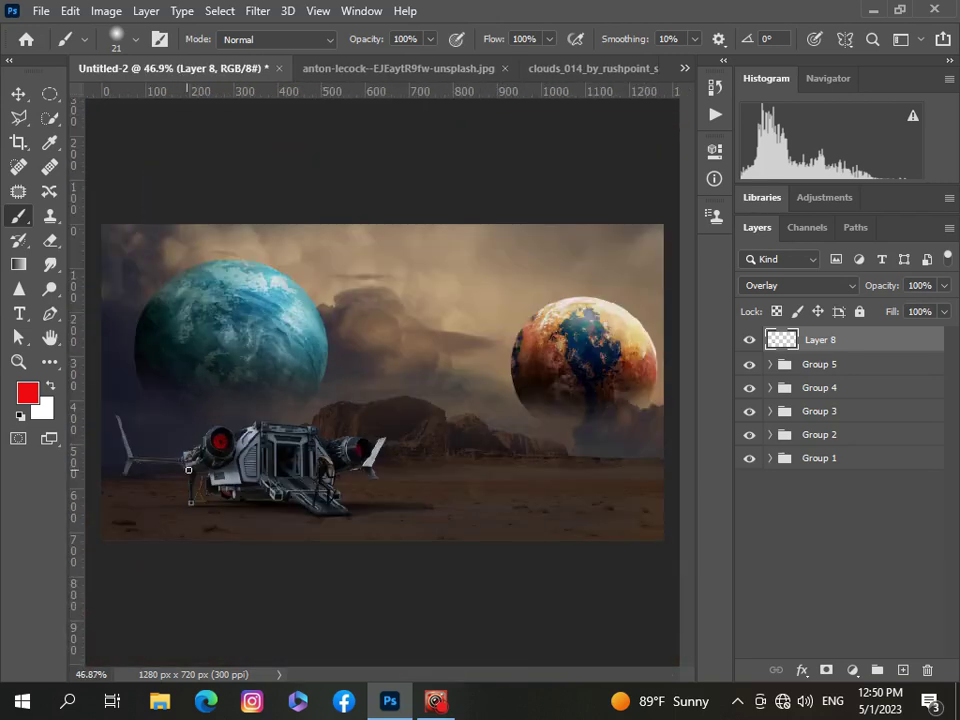
# Reduce the soft red brush to 6 px for fine detail on the alien's head
pyautogui.scroll(4, 189, 469)
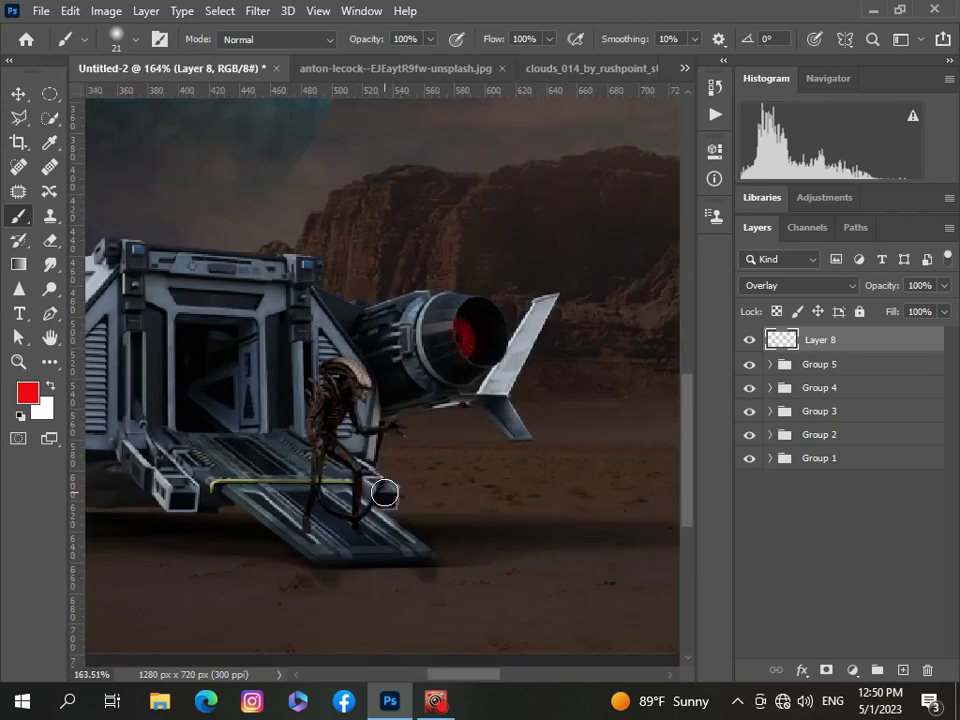
pyautogui.scroll(2, 384, 492)
pyautogui.click(135, 39)
pyautogui.moveTo(113, 99); pyautogui.dragTo(108, 104)
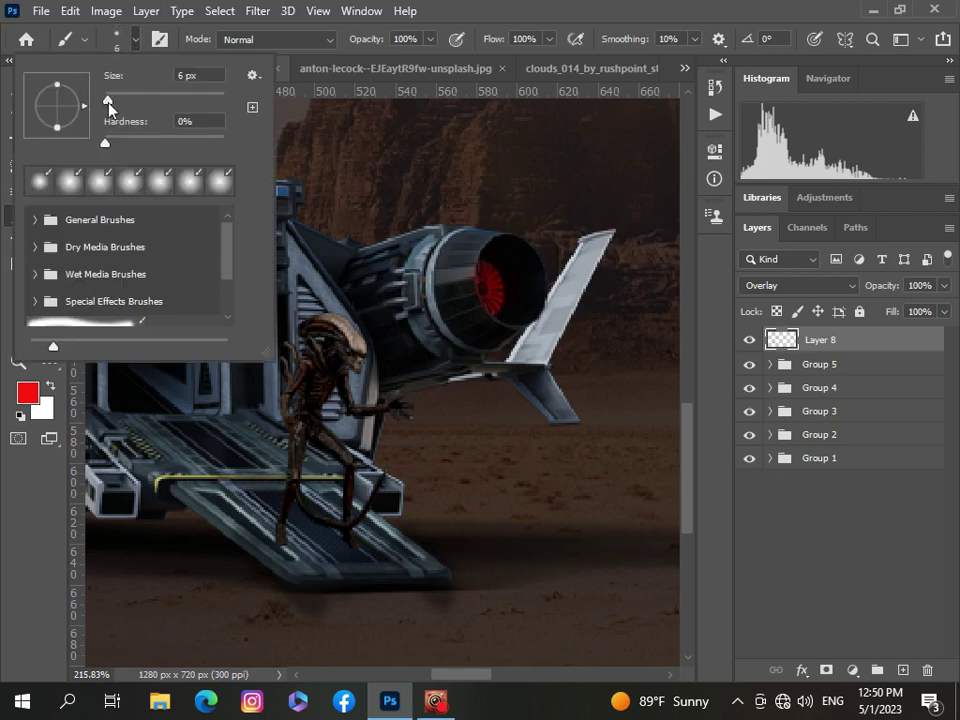
pyautogui.press('Return')
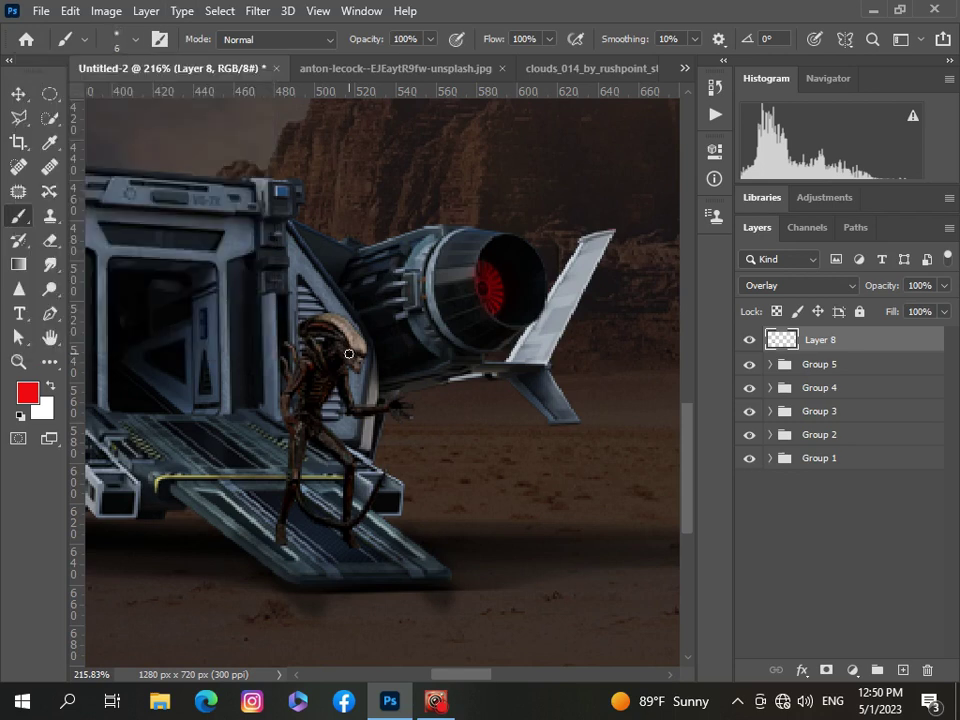
pyautogui.scroll(-6, 357, 390)
pyautogui.scroll(3, 357, 395)
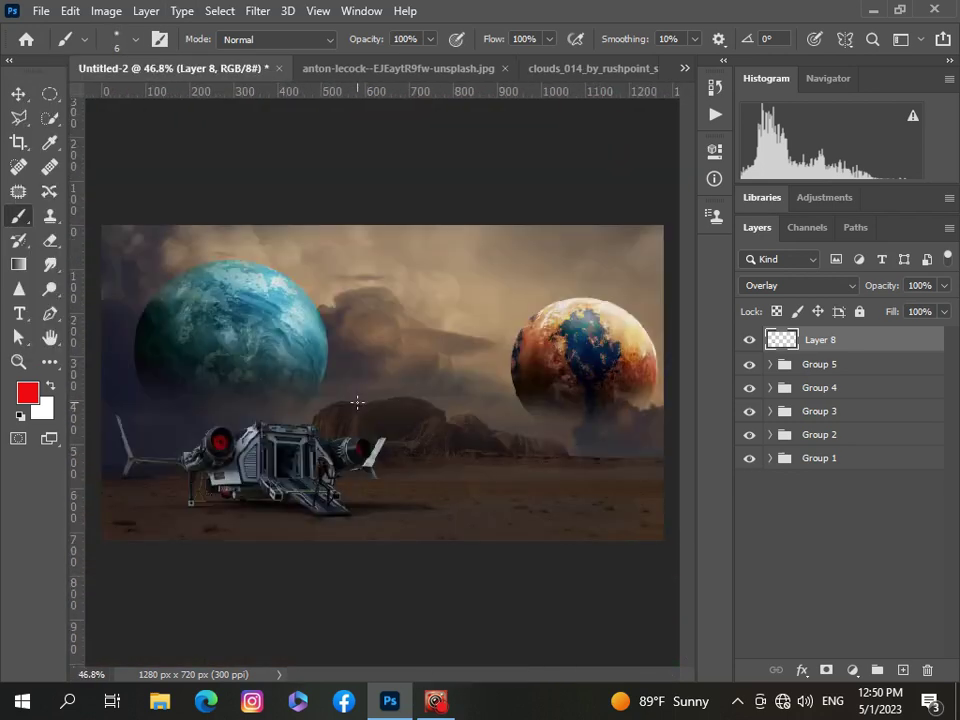
pyautogui.scroll(-1, 249, 417)
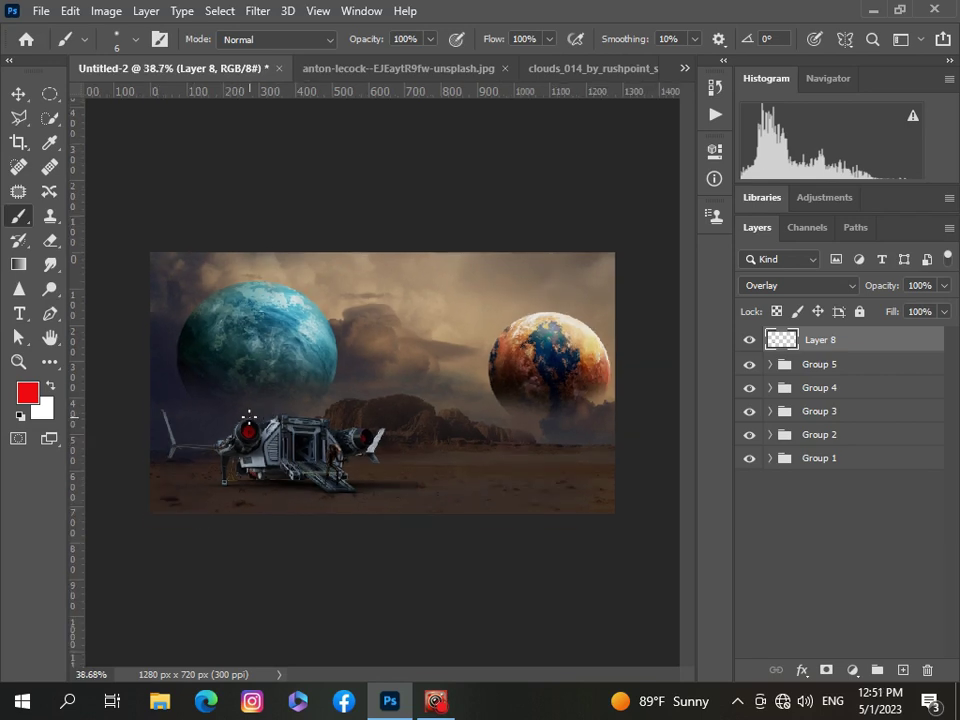
# Switch to the vanguard_07_by_coolzero2a_dbjsp52.png document to view the original spaceship image
pyautogui.click(685, 67)
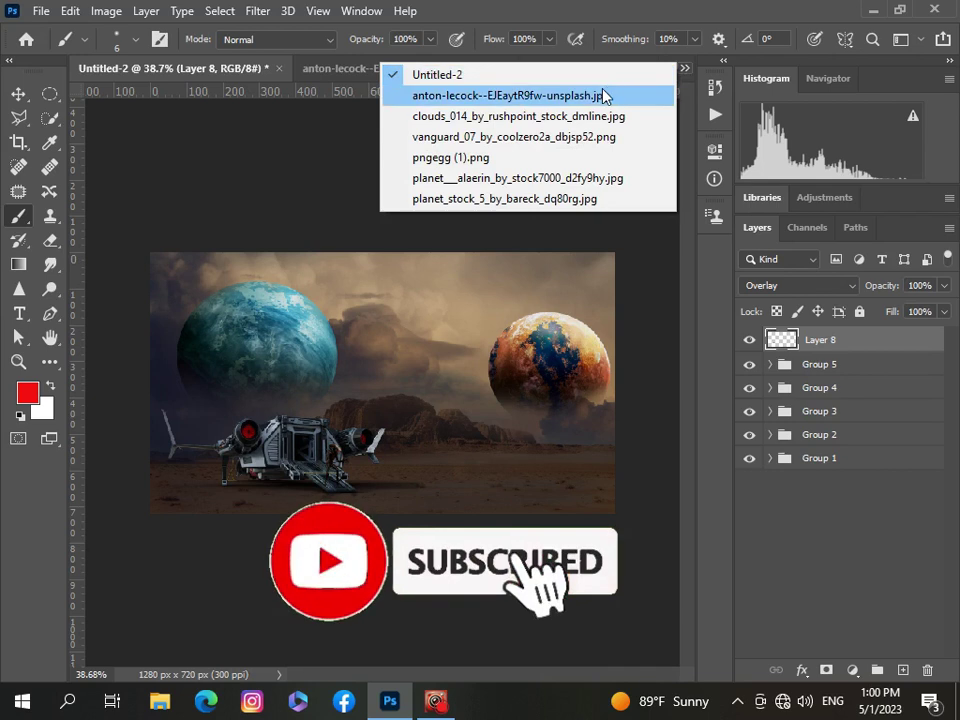
pyautogui.click(500, 137)
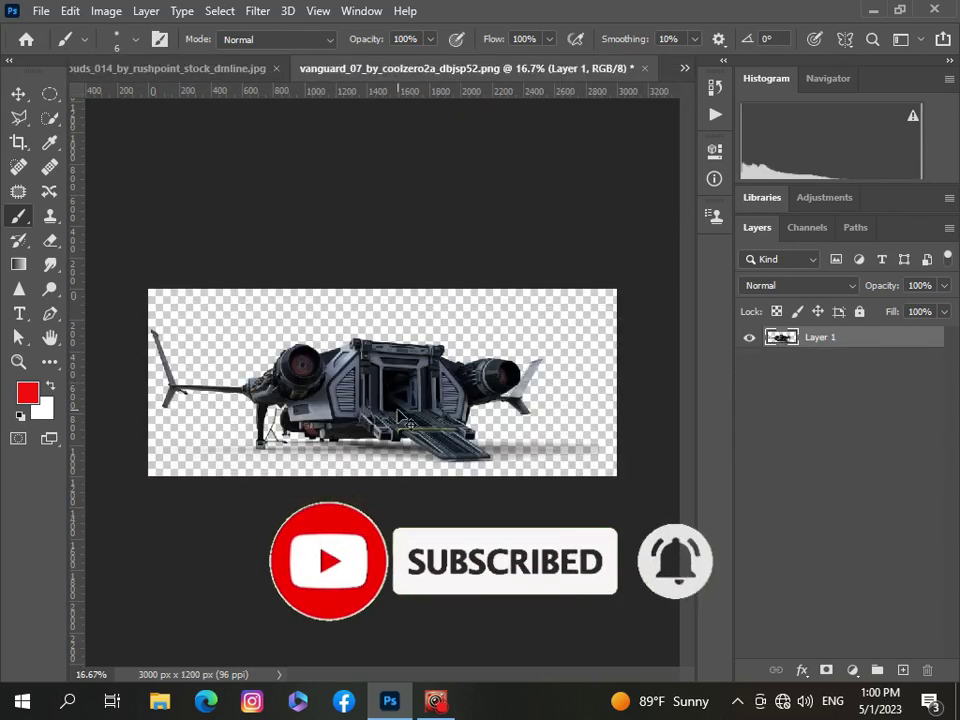
# Switch back to the Untitled-2 composite and paste the copied spaceship as a new layer on top
pyautogui.click(686, 70)
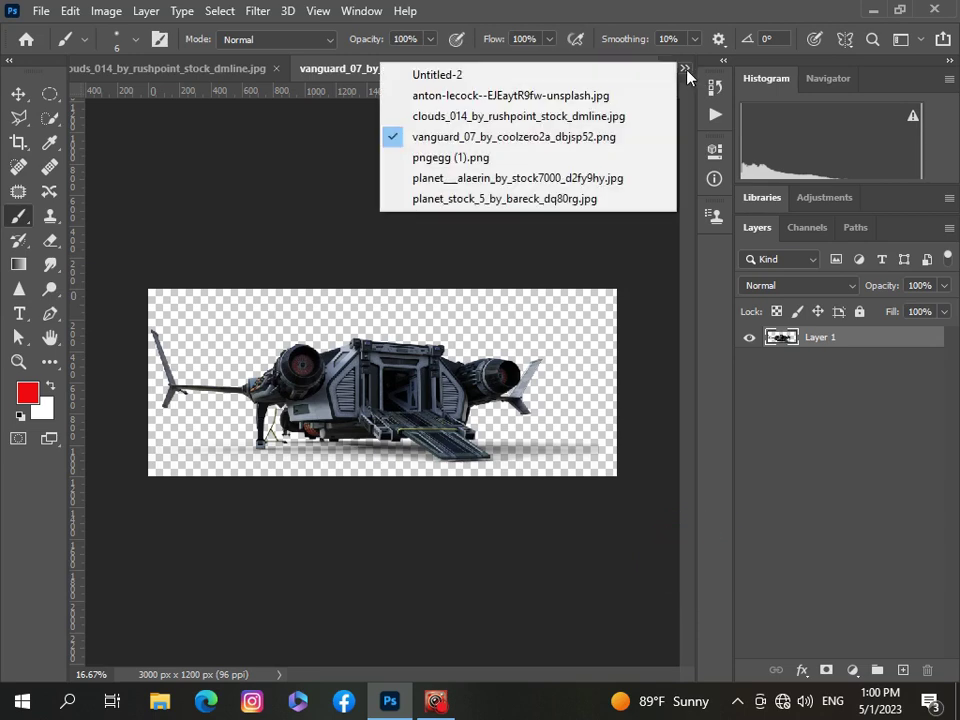
pyautogui.click(606, 73)
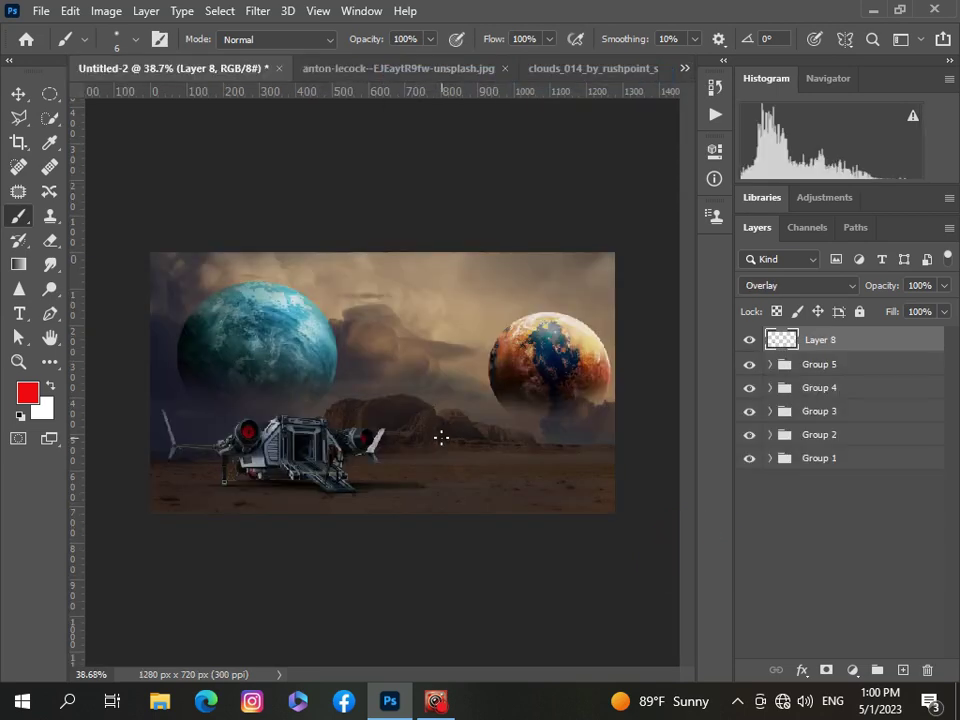
pyautogui.hotkey('ctrl', 'v')
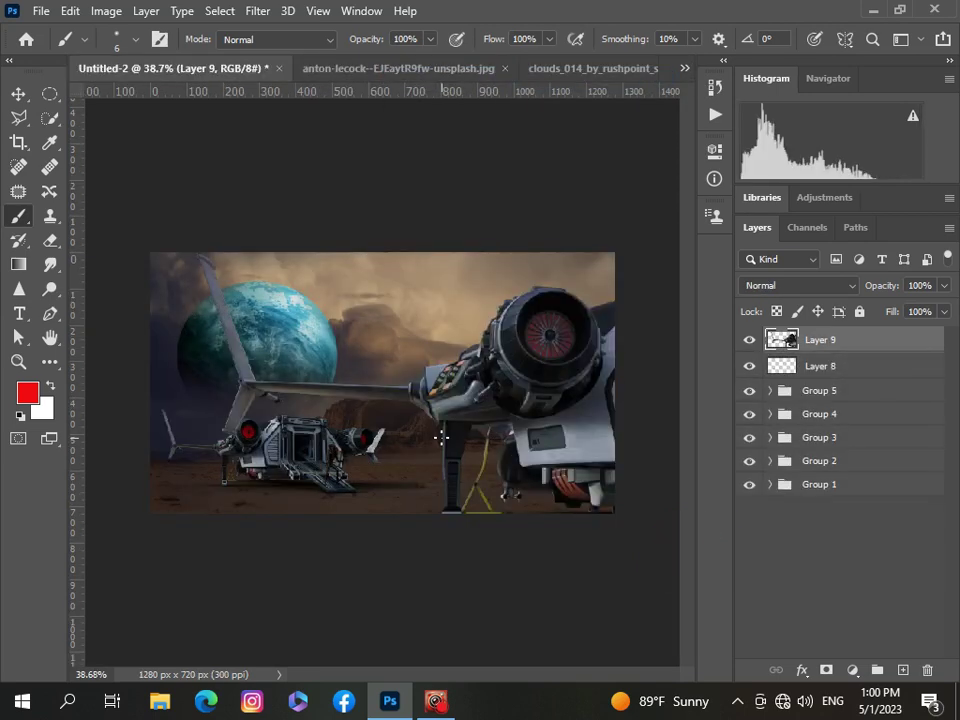
# Scale the pasted spaceship proportionally to about 21% and place it on the desert beneath the orange planet
pyautogui.hotkey('ctrl', 't')
pyautogui.hotkey('ctrl', '-')
pyautogui.hotkey('ctrl', '-')
pyautogui.hotkey('ctrl', '-')
pyautogui.hotkey('ctrl', '-')
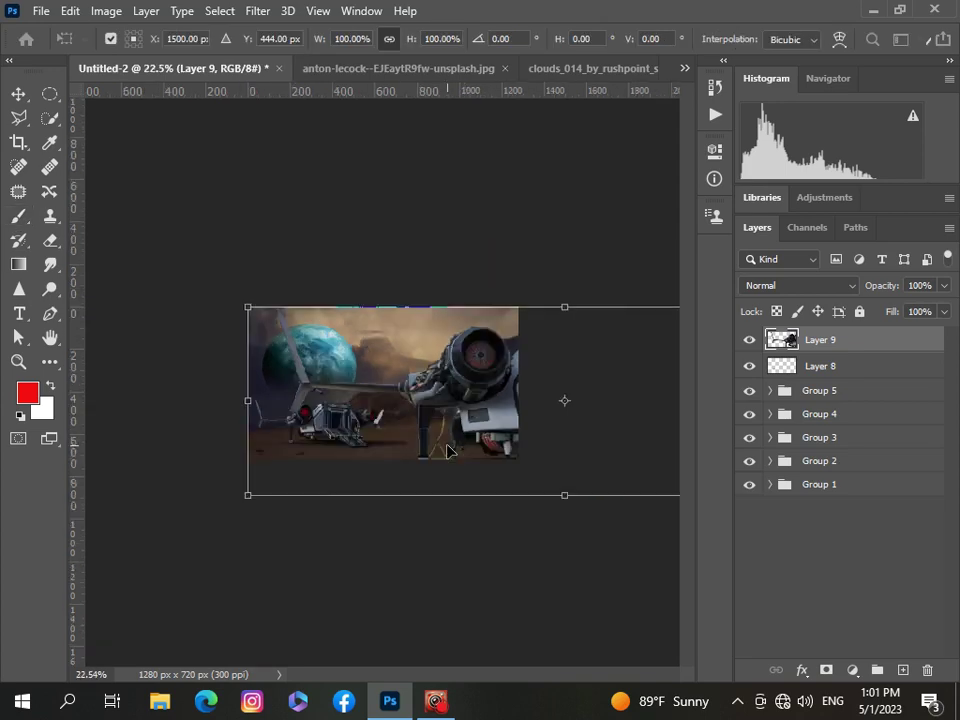
pyautogui.moveTo(598, 396); pyautogui.dragTo(441, 389)
pyautogui.moveTo(323, 389); pyautogui.dragTo(387, 394)
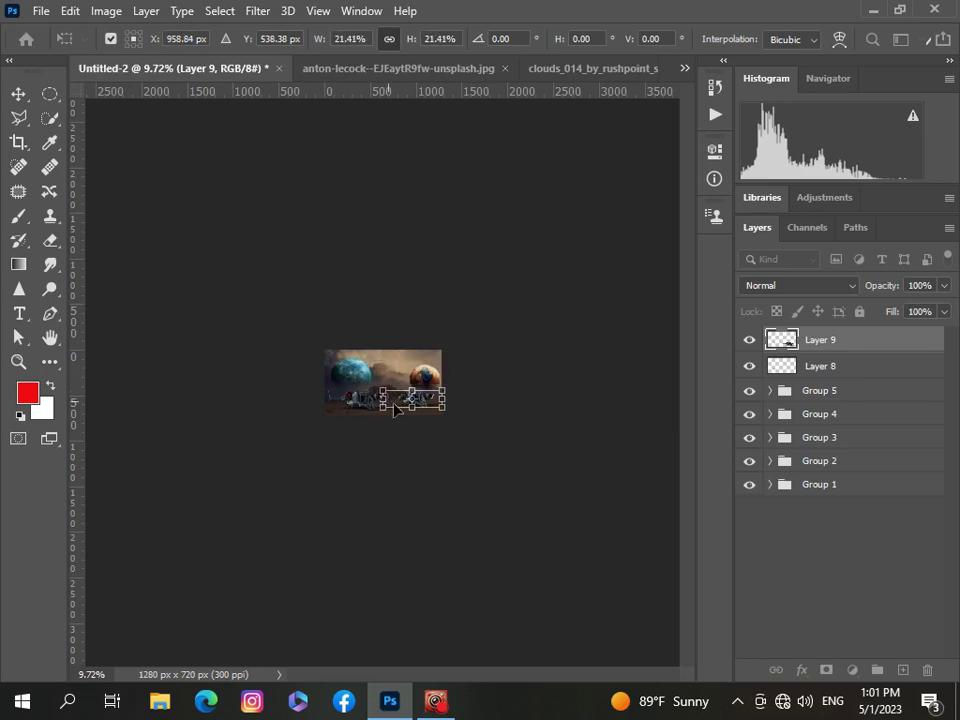
pyautogui.scroll(8, 390, 388)
pyautogui.scroll(2, 437, 420)
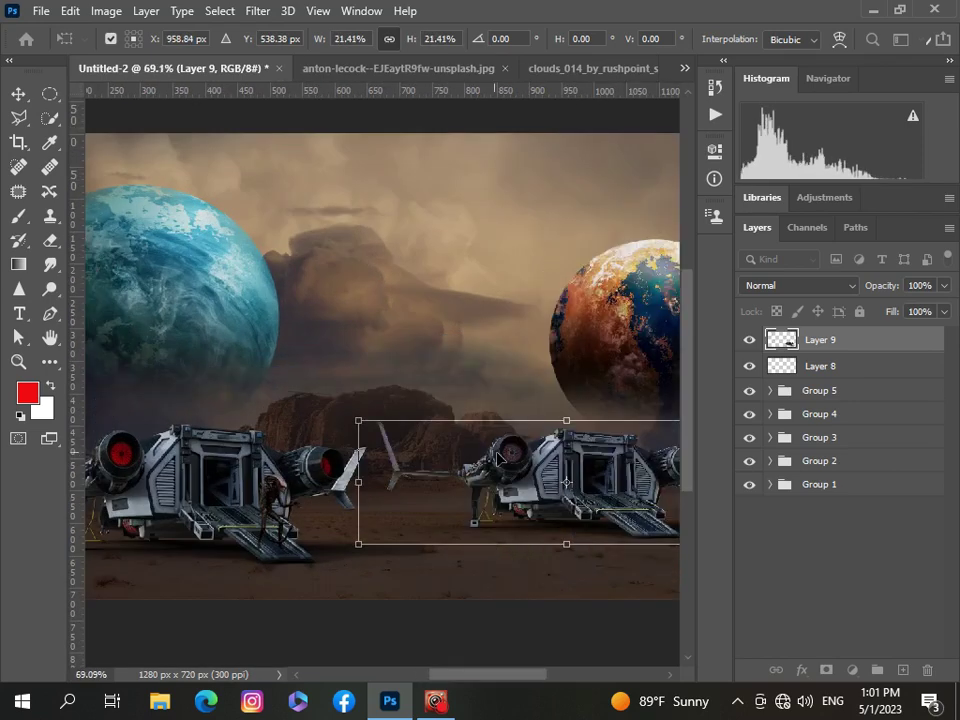
# Shrink the second spaceship to about 9.7%, set it on the sand just right of the large ship, and apply the transform
pyautogui.moveTo(360, 420); pyautogui.dragTo(446, 469)
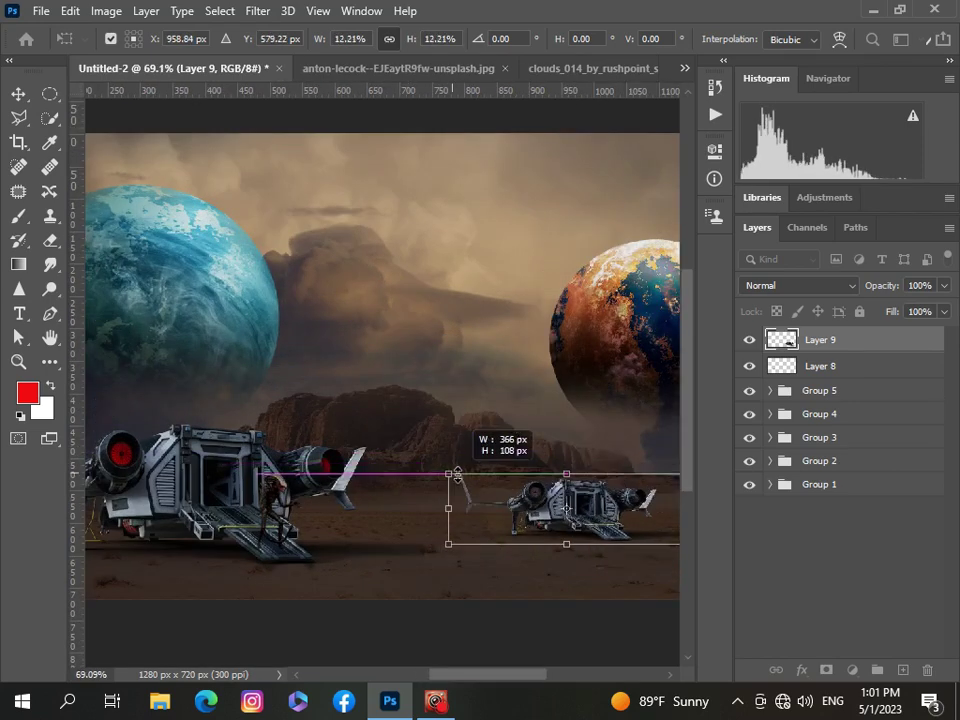
pyautogui.moveTo(535, 509); pyautogui.dragTo(488, 492)
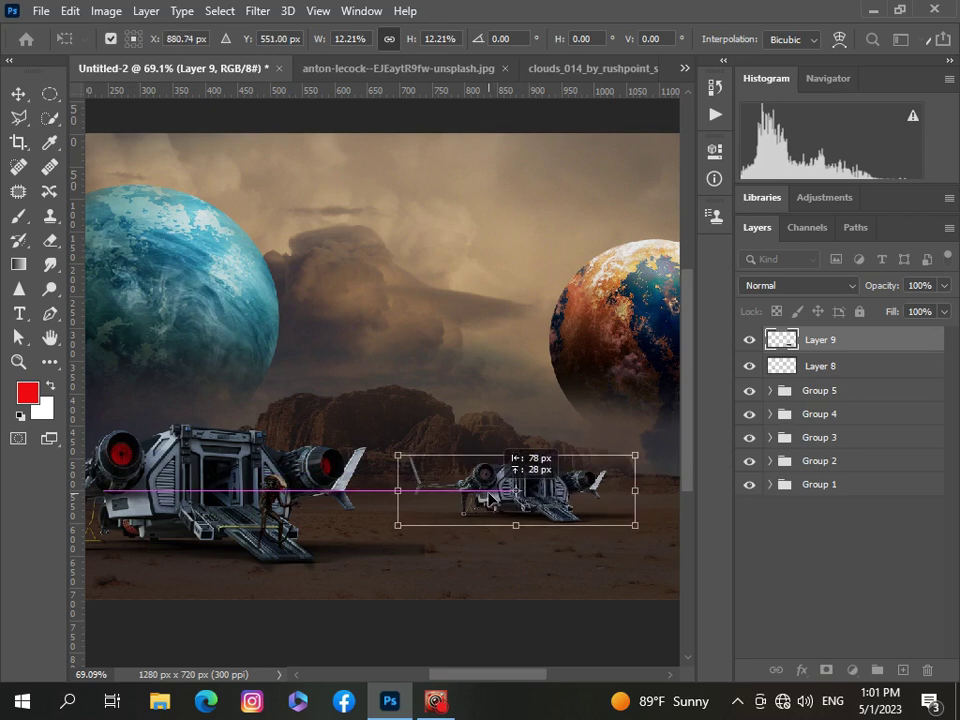
pyautogui.moveTo(397, 455); pyautogui.dragTo(449, 472)
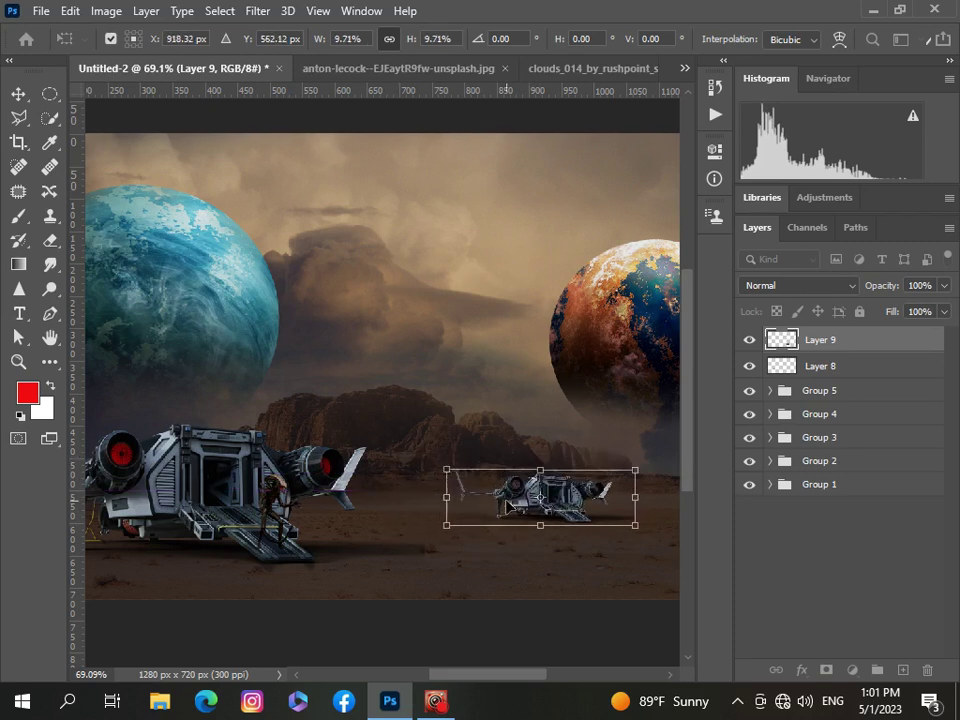
pyautogui.moveTo(505, 504); pyautogui.dragTo(453, 505)
pyautogui.scroll(-5, 451, 503)
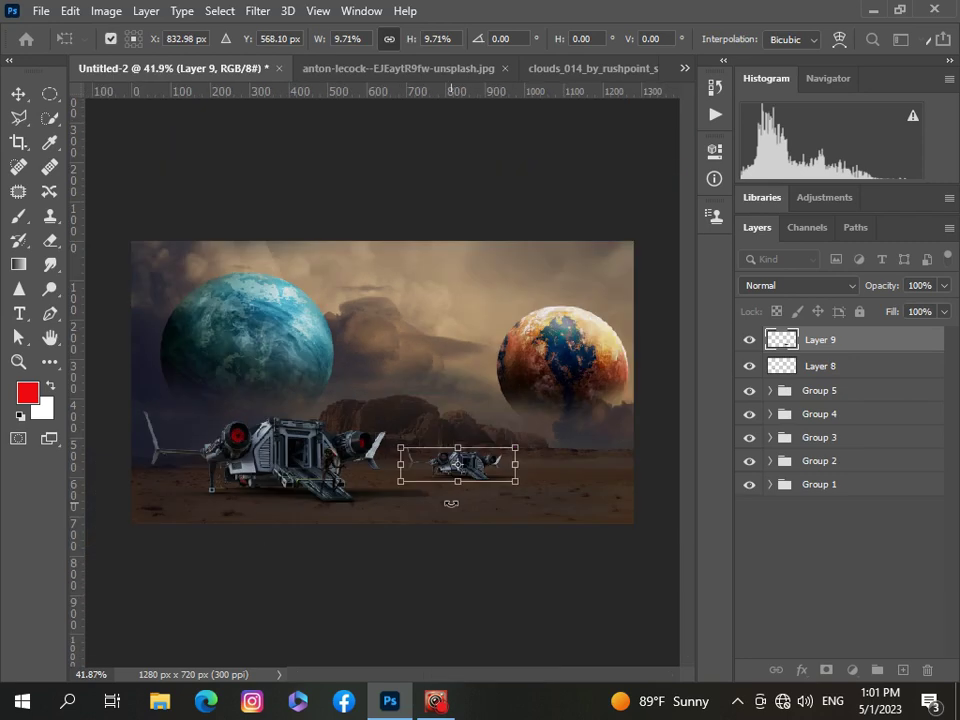
pyautogui.click(808, 580)
pyautogui.press('b')
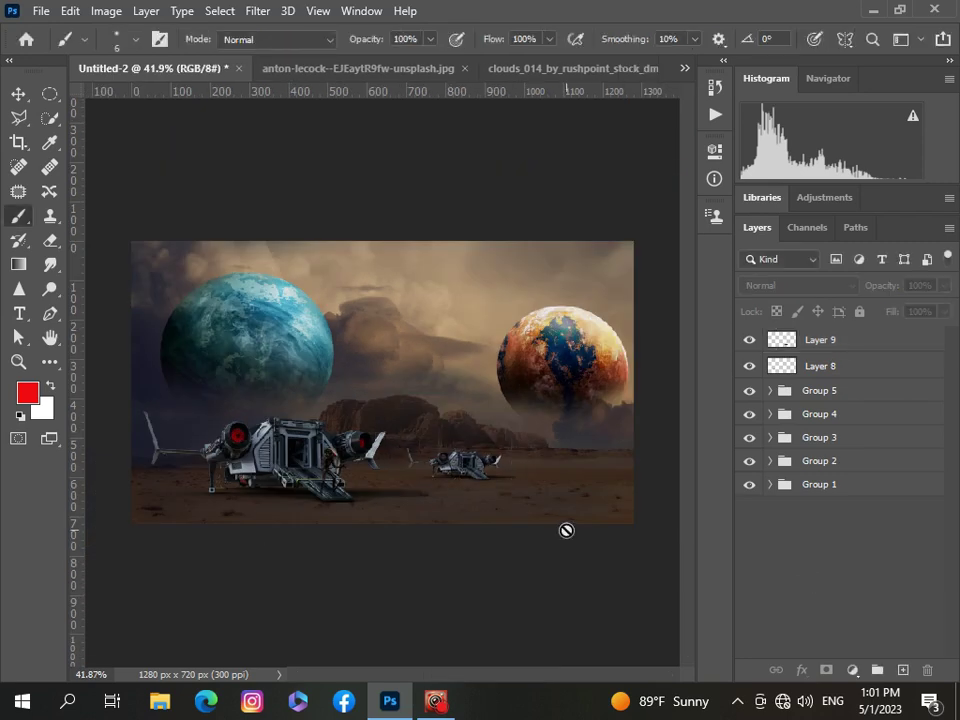
# Add a Brightness/Contrast adjustment clipped to the small spaceship's layer, with brightness -10 and contrast 8
pyautogui.click(816, 342)
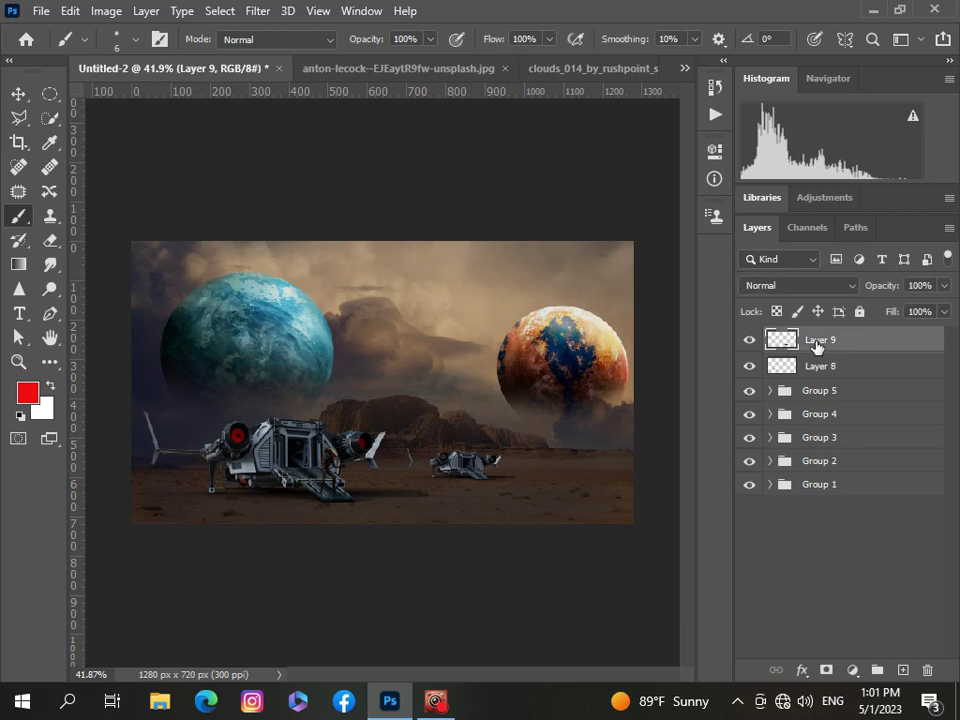
pyautogui.click(853, 670)
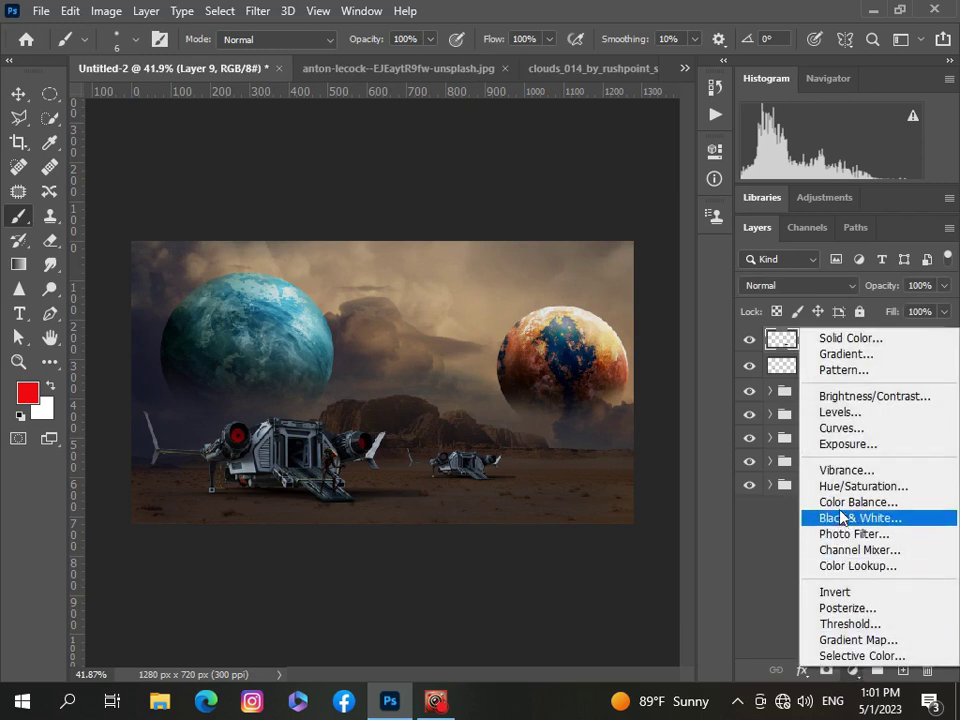
pyautogui.click(846, 398)
pyautogui.scroll(2, 533, 568)
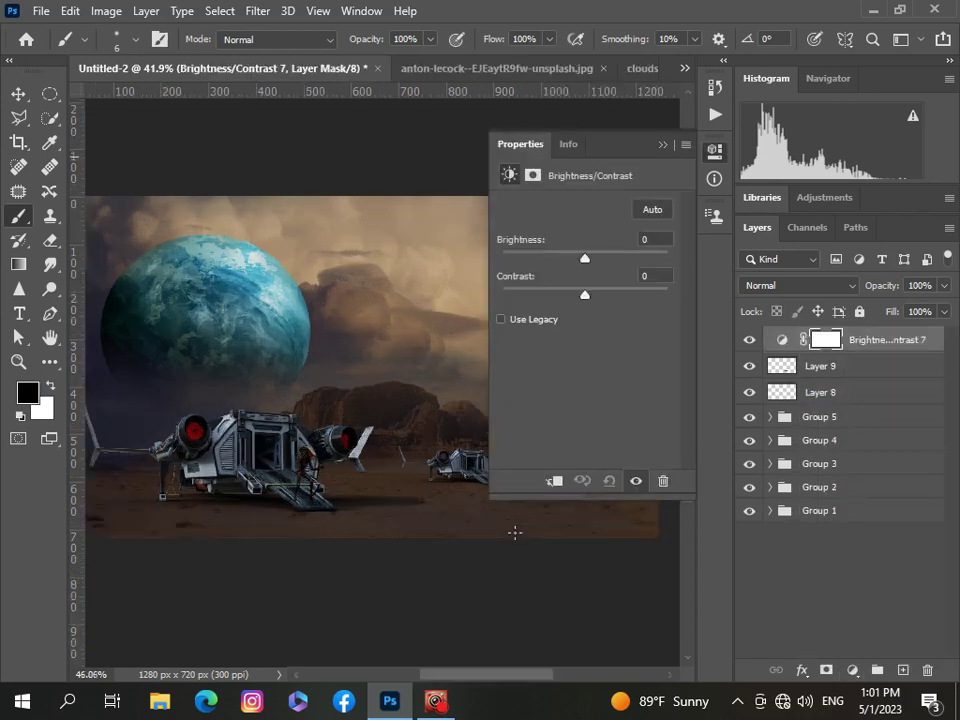
pyautogui.moveTo(523, 674); pyautogui.dragTo(558, 676)
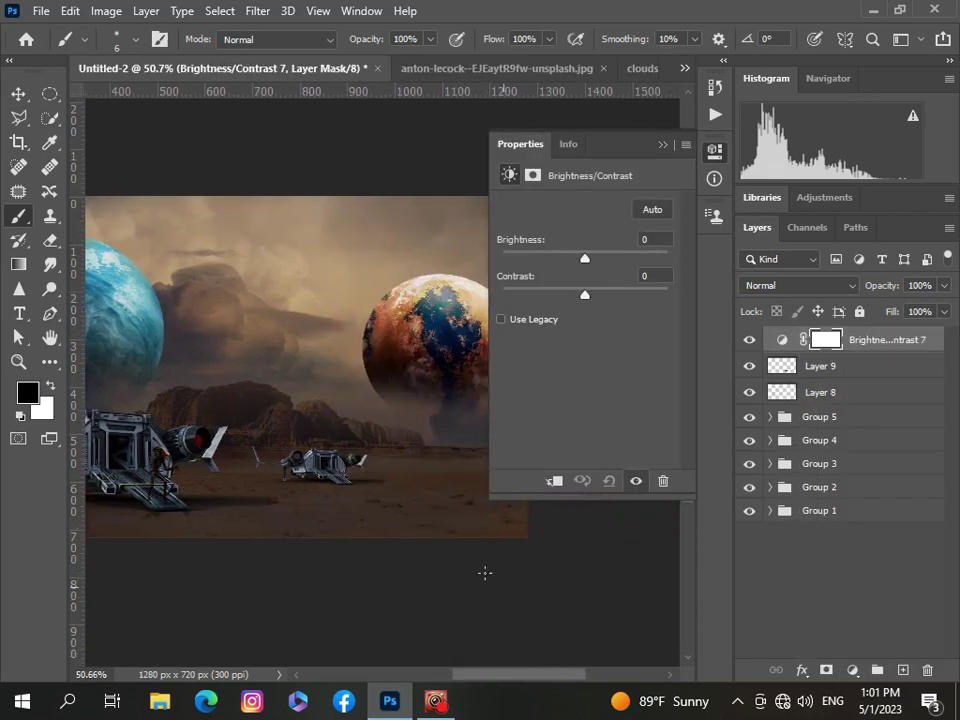
pyautogui.scroll(5, 484, 572)
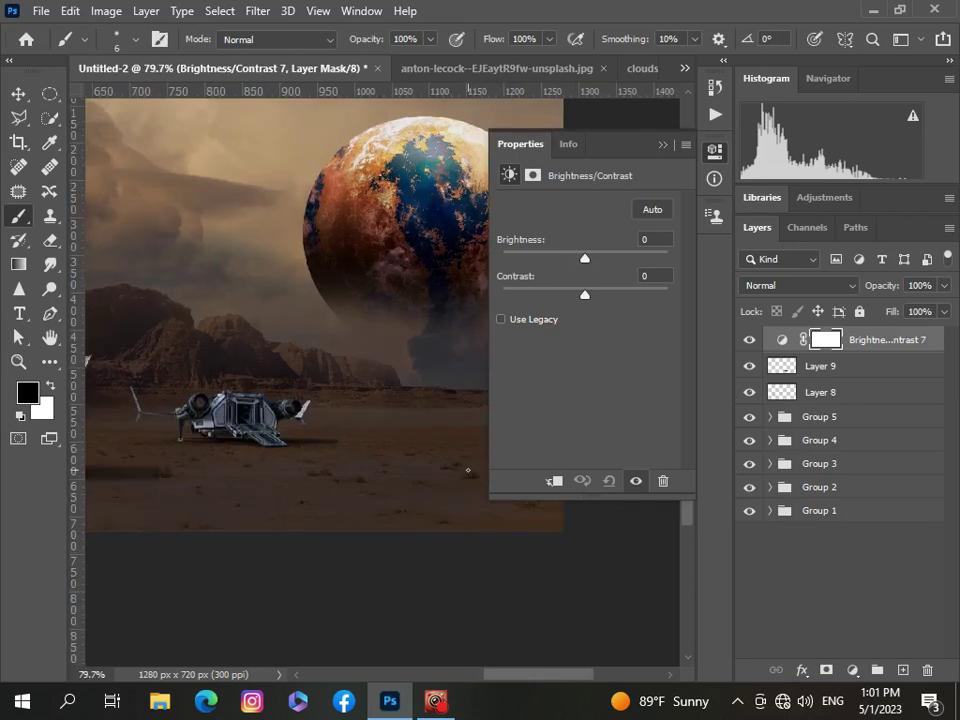
pyautogui.click(556, 481)
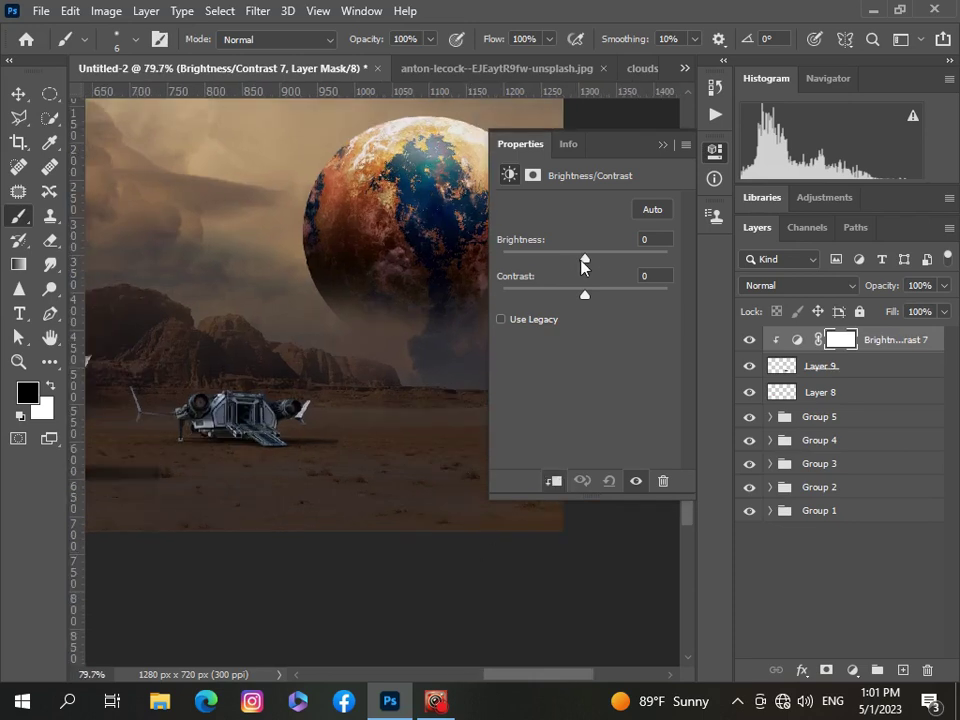
pyautogui.moveTo(582, 259); pyautogui.dragTo(591, 298)
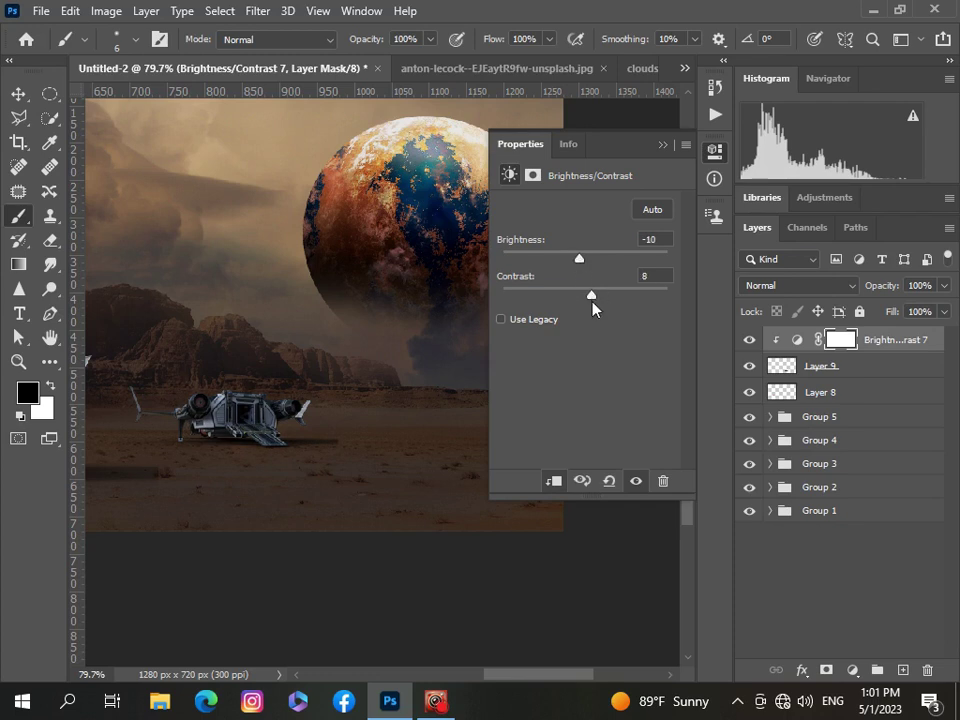
pyautogui.click(661, 146)
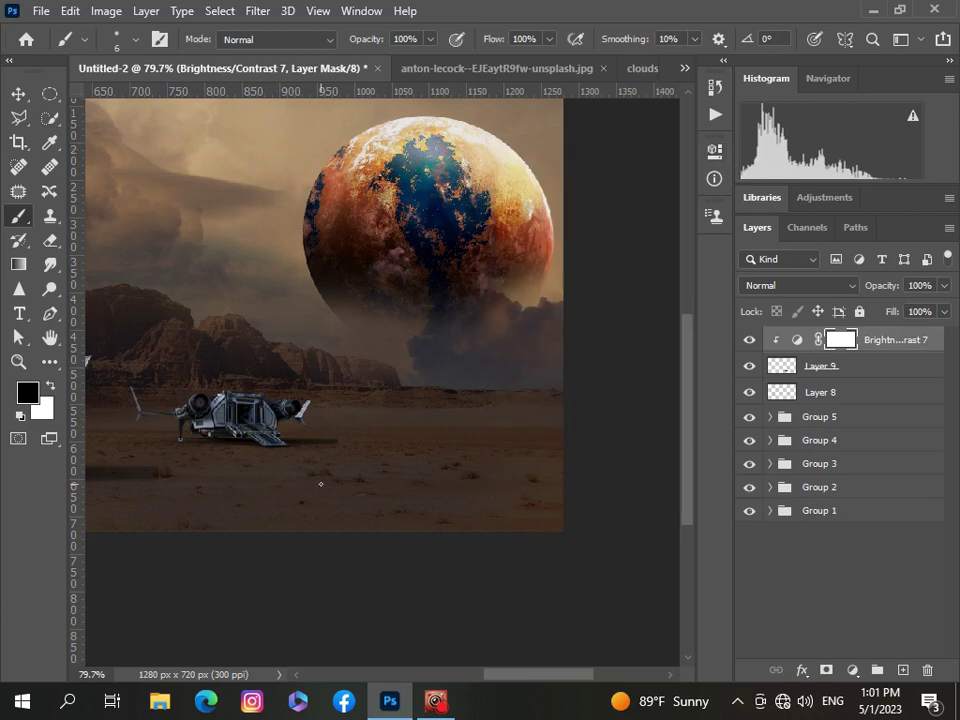
# Add a clipped Hue/Saturation adjustment to the small spaceship, raising saturation to +25 and lowering the hue slightly
pyautogui.click(852, 670)
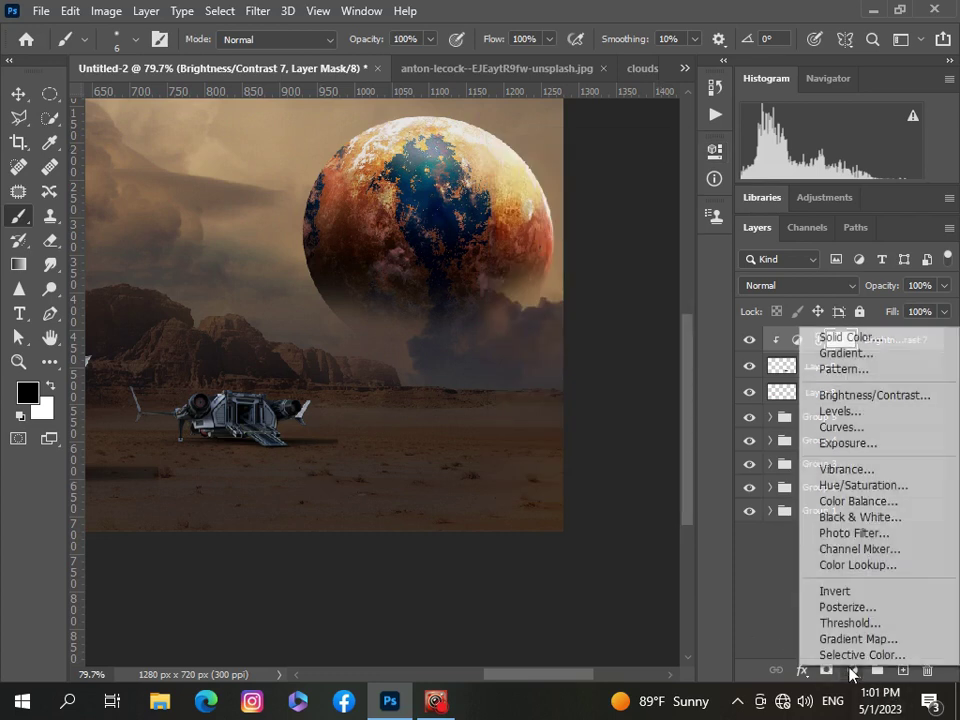
pyautogui.click(860, 486)
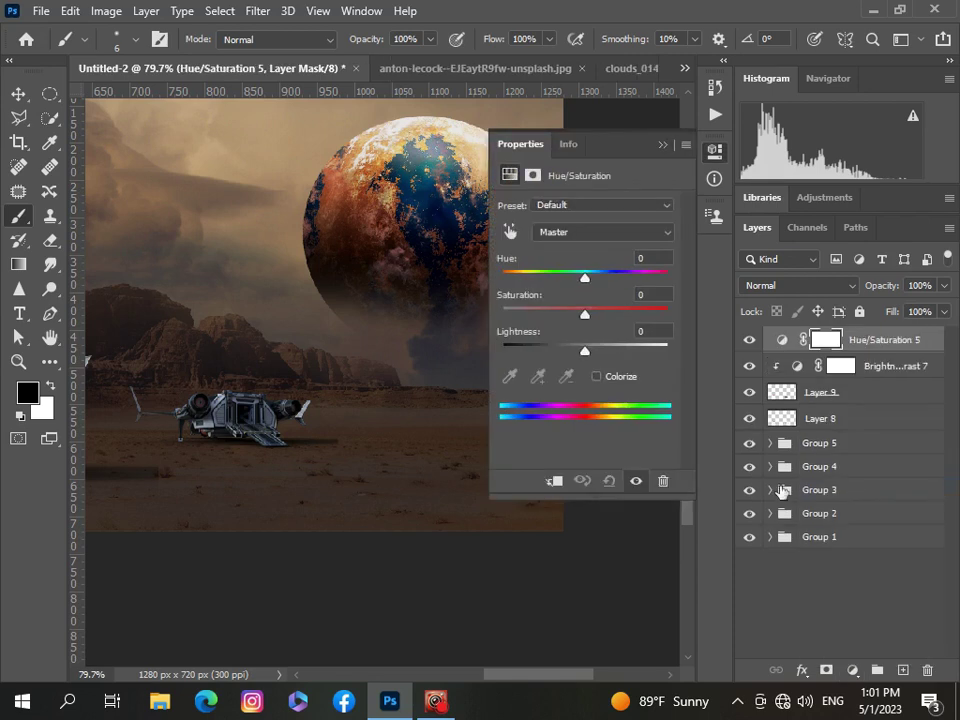
pyautogui.click(553, 484)
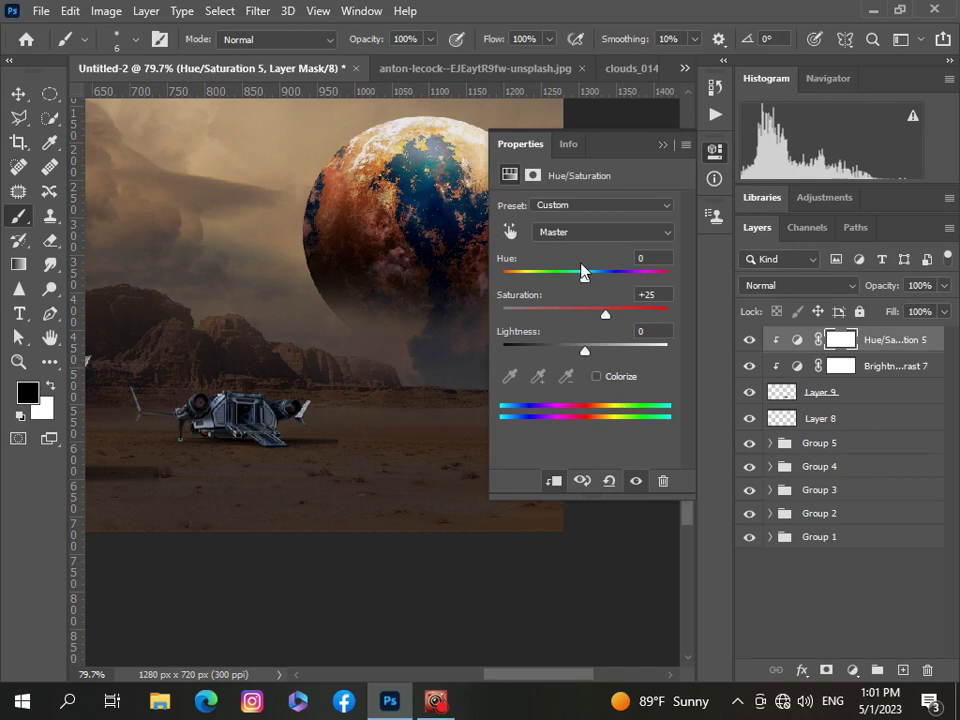
pyautogui.moveTo(582, 284); pyautogui.dragTo(575, 281)
pyautogui.click(661, 145)
pyautogui.scroll(-3, 376, 455)
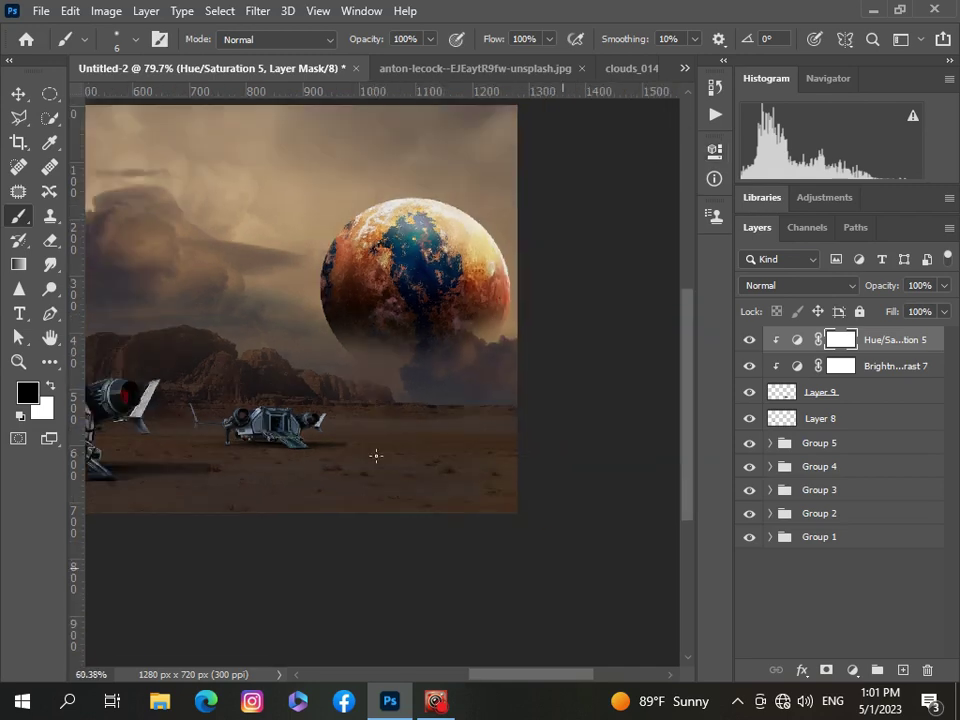
pyautogui.scroll(-2, 376, 455)
pyautogui.scroll(6, 521, 495)
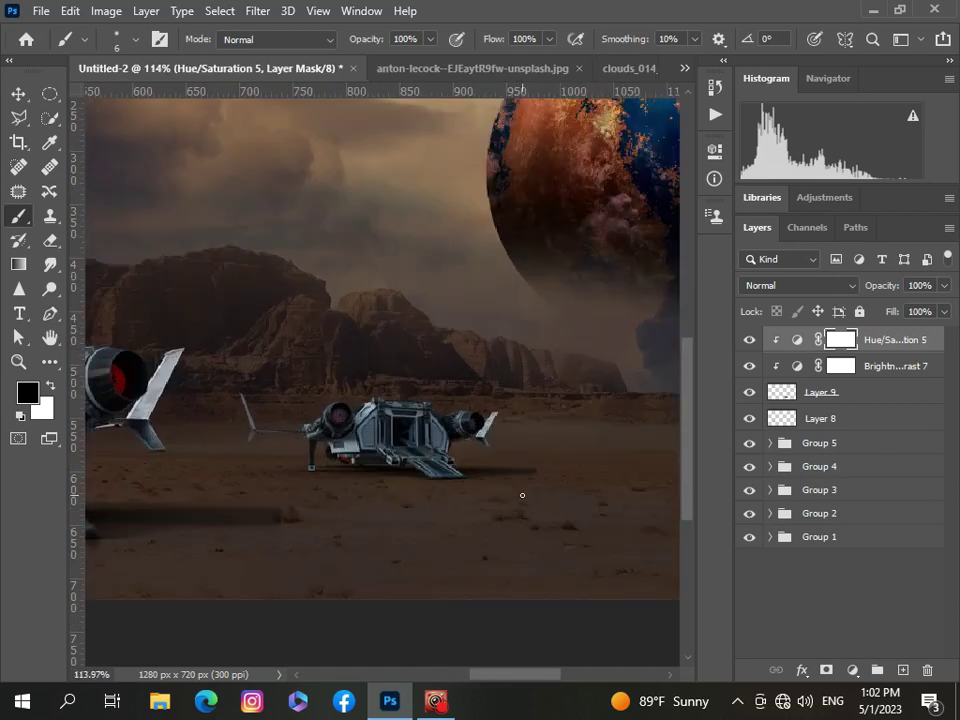
# Add a Levels adjustment clipped to the small spaceship and raise the black output level to 7
pyautogui.click(855, 671)
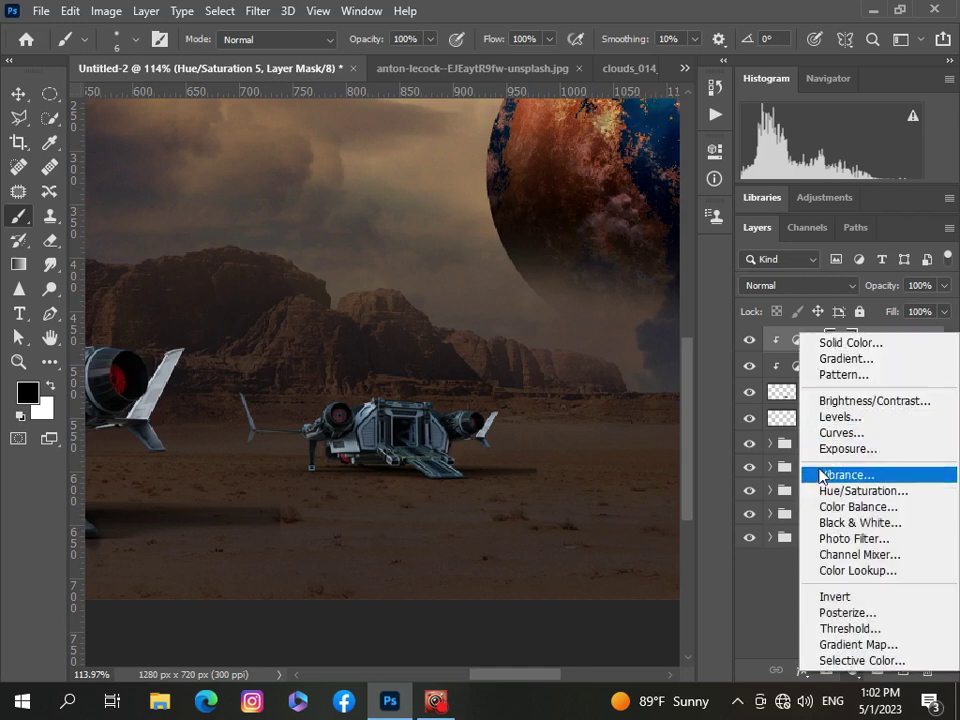
pyautogui.click(822, 416)
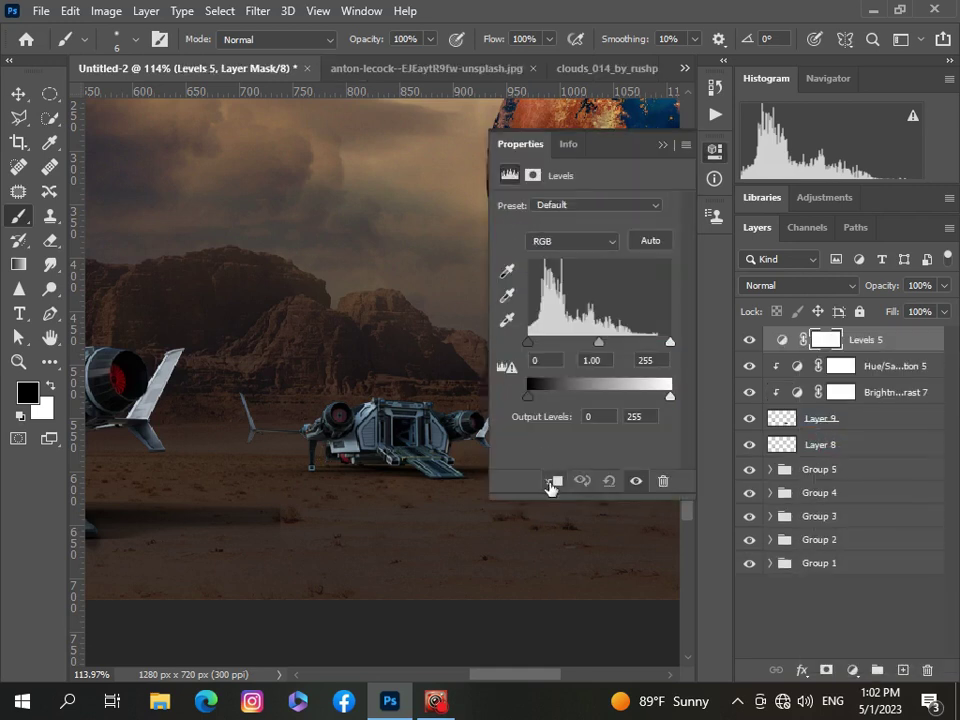
pyautogui.click(551, 481)
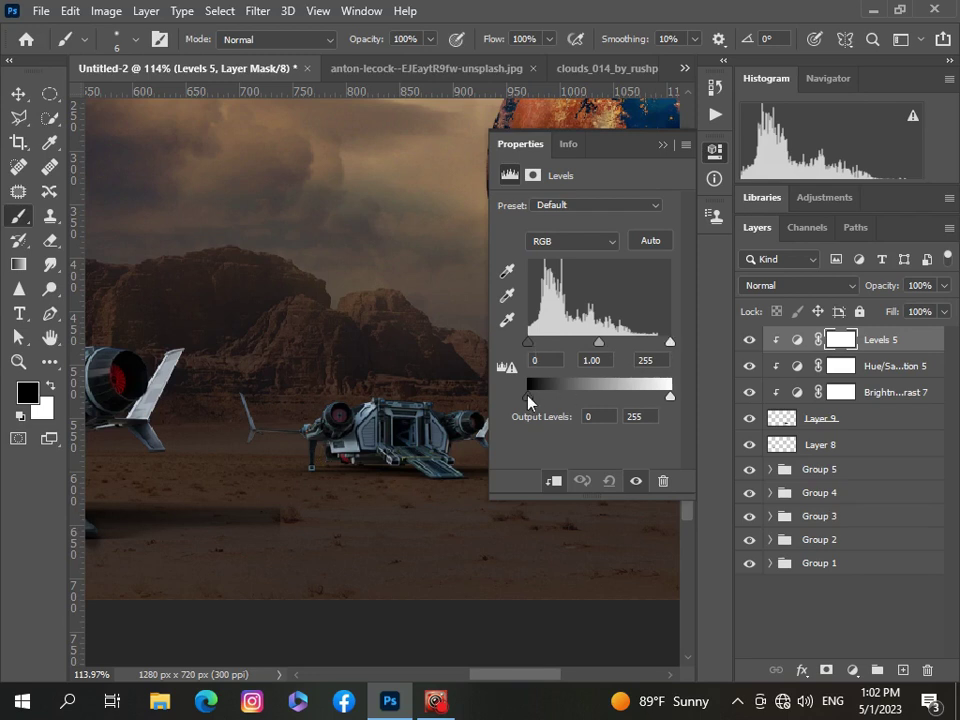
pyautogui.moveTo(529, 398); pyautogui.dragTo(531, 405)
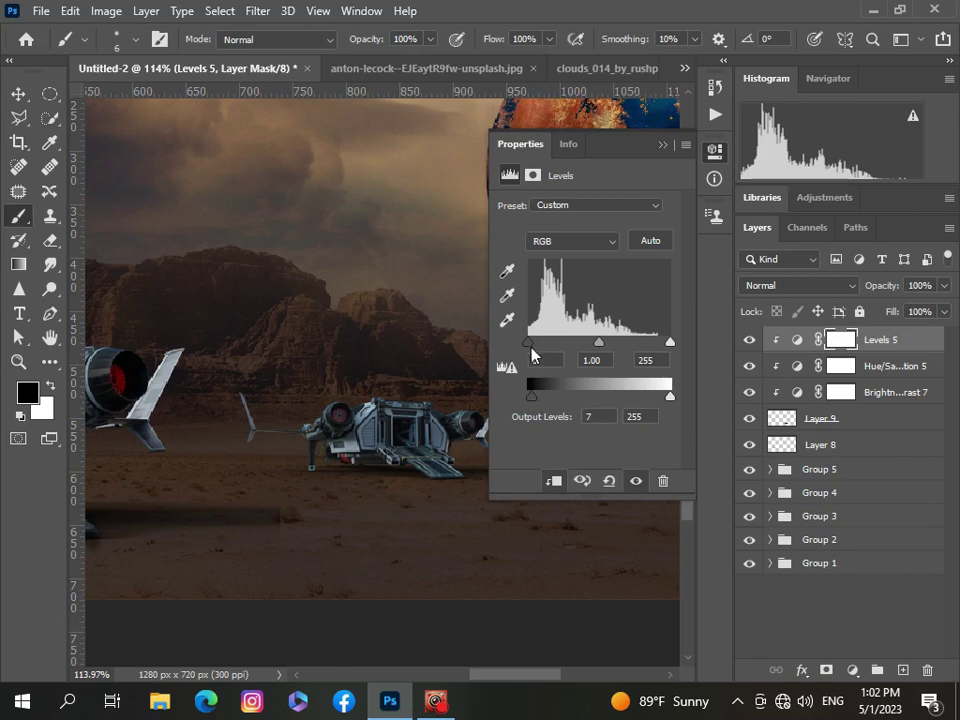
pyautogui.moveTo(598, 346); pyautogui.dragTo(599, 349)
pyautogui.click(663, 150)
pyautogui.scroll(-3, 413, 450)
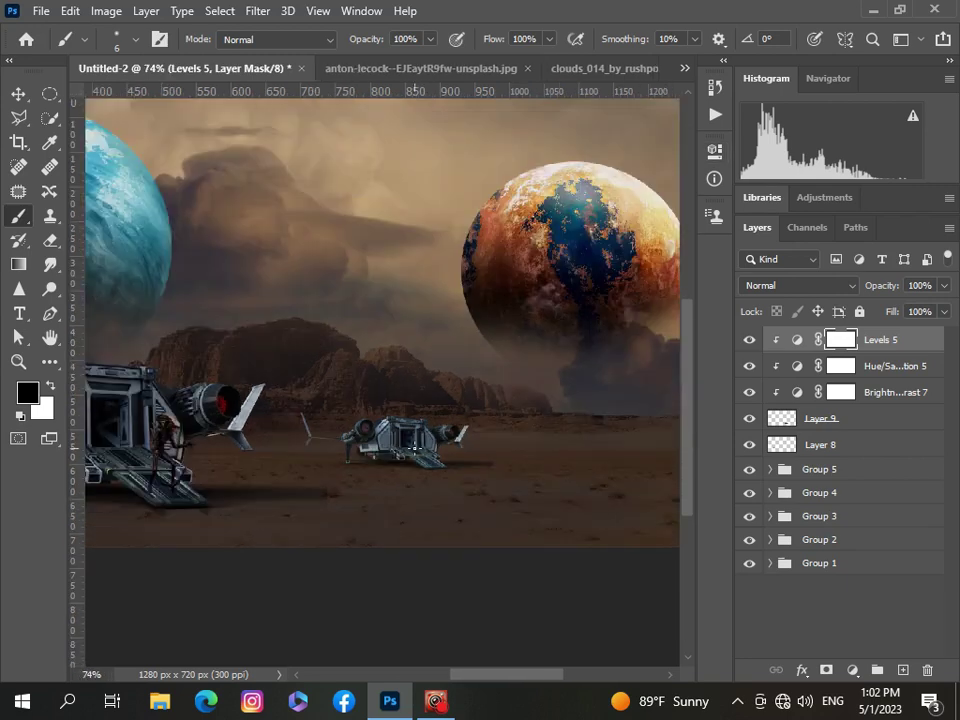
# Create a new layer above the adjustments, set it to Overlay, and paint the small spaceship's left engine interior red
pyautogui.scroll(4, 419, 450)
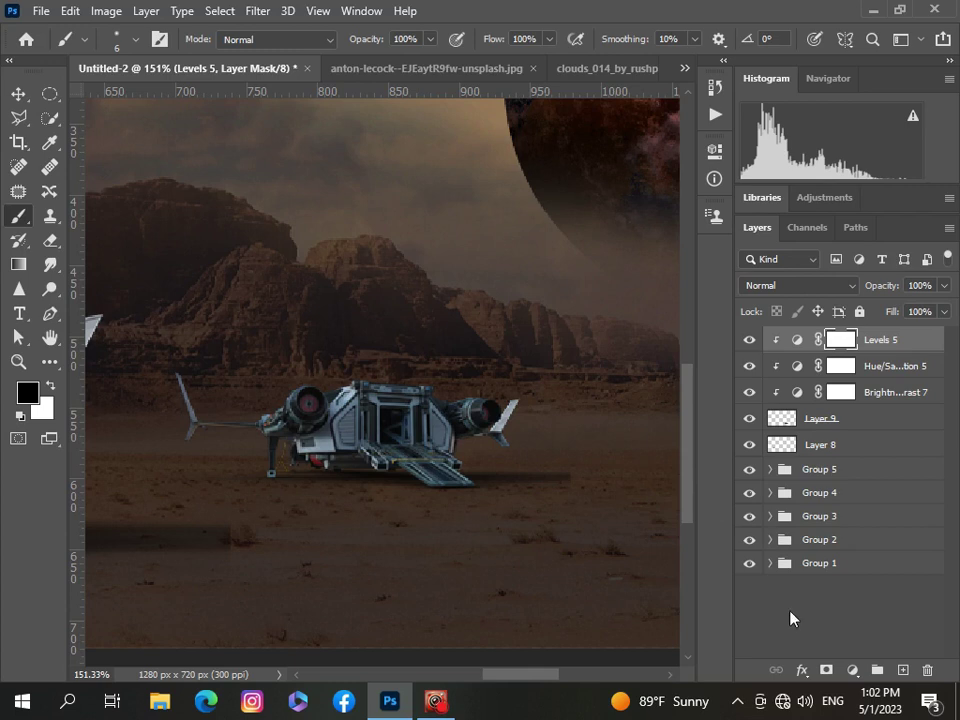
pyautogui.click(905, 670)
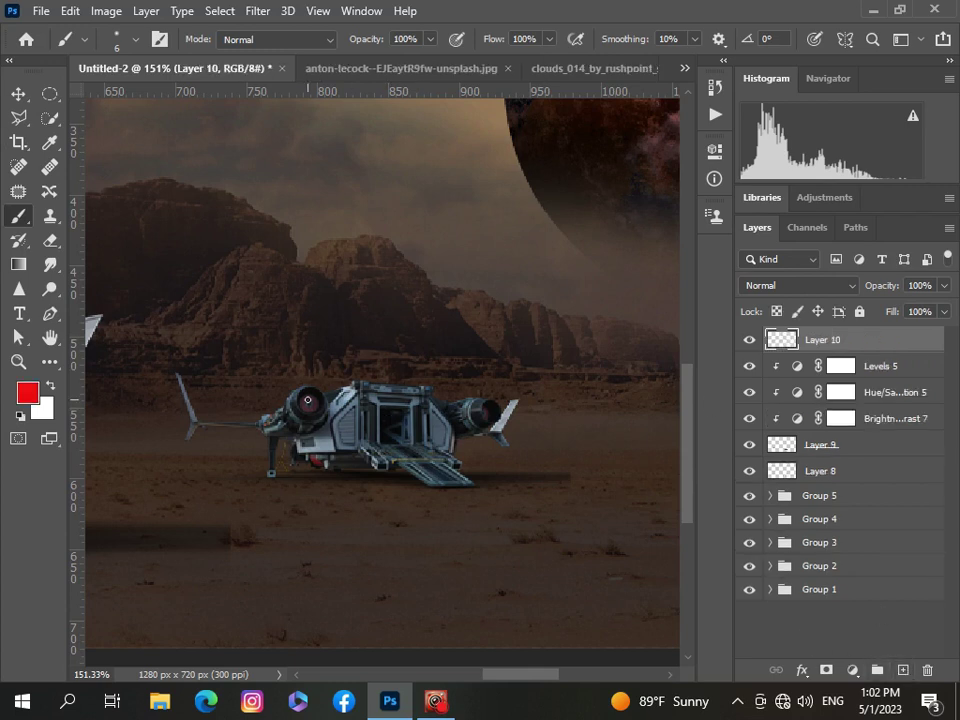
pyautogui.scroll(2, 307, 400)
pyautogui.scroll(1, 307, 400)
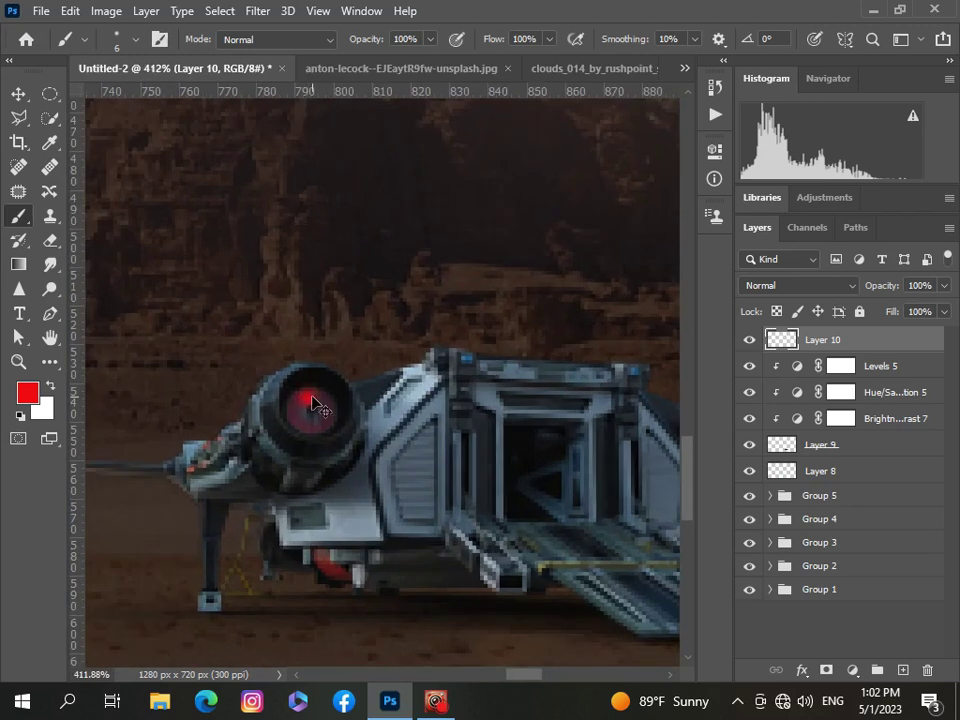
pyautogui.hotkey('ctrl', 'z')
pyautogui.click(851, 292)
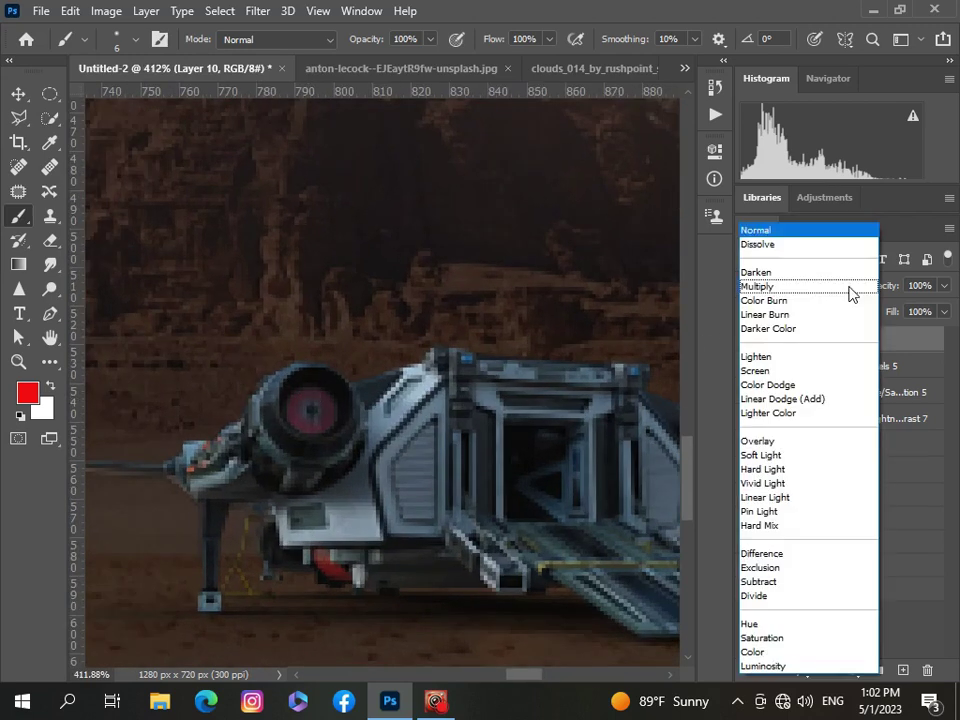
pyautogui.click(793, 440)
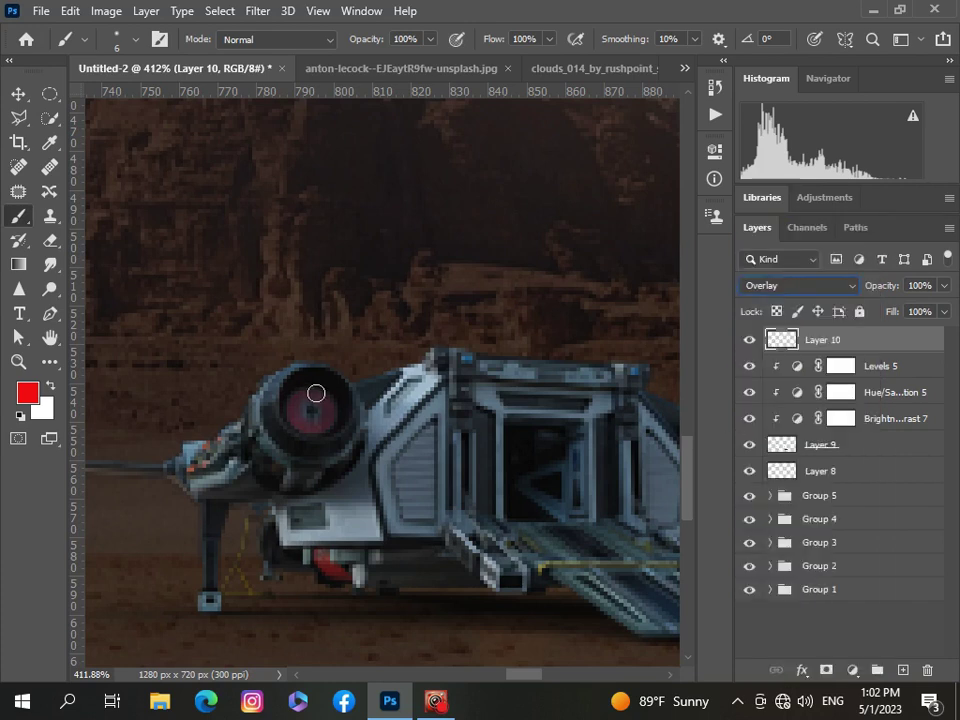
pyautogui.moveTo(320, 396)
pyautogui.mouseDown()
pyautogui.moveTo(326, 418)
pyautogui.moveTo(315, 423)
pyautogui.moveTo(298, 407)
pyautogui.moveTo(307, 399)
pyautogui.moveTo(319, 422)
pyautogui.mouseUp()
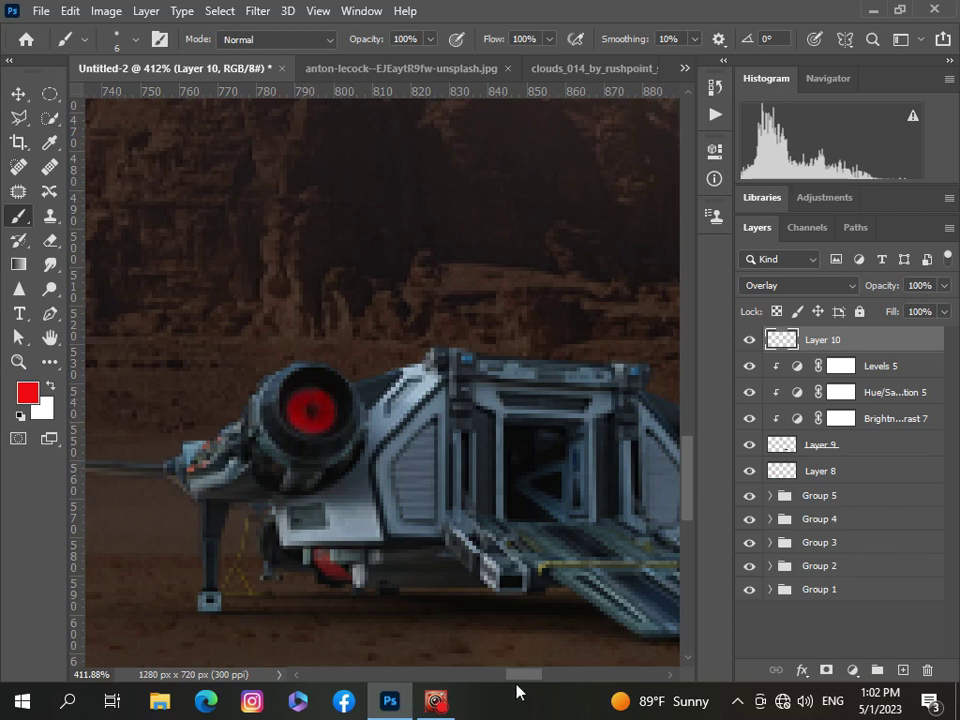
# Paint the small spaceship's right engine interior red on the Overlay layer
pyautogui.moveTo(517, 688); pyautogui.dragTo(551, 681)
pyautogui.scroll(2, 428, 519)
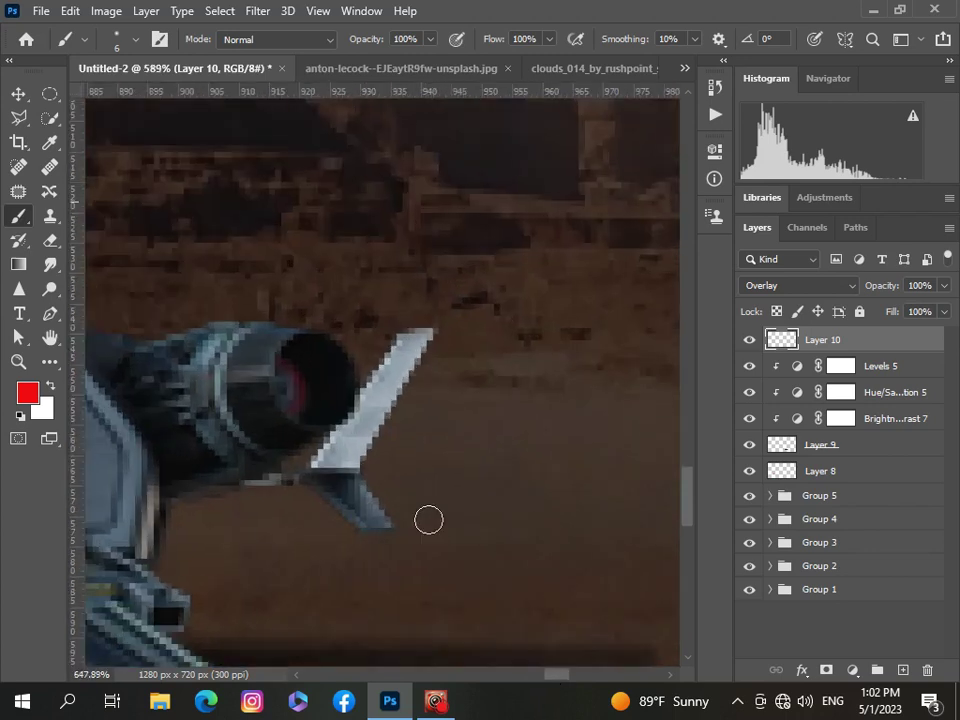
pyautogui.scroll(1, 428, 519)
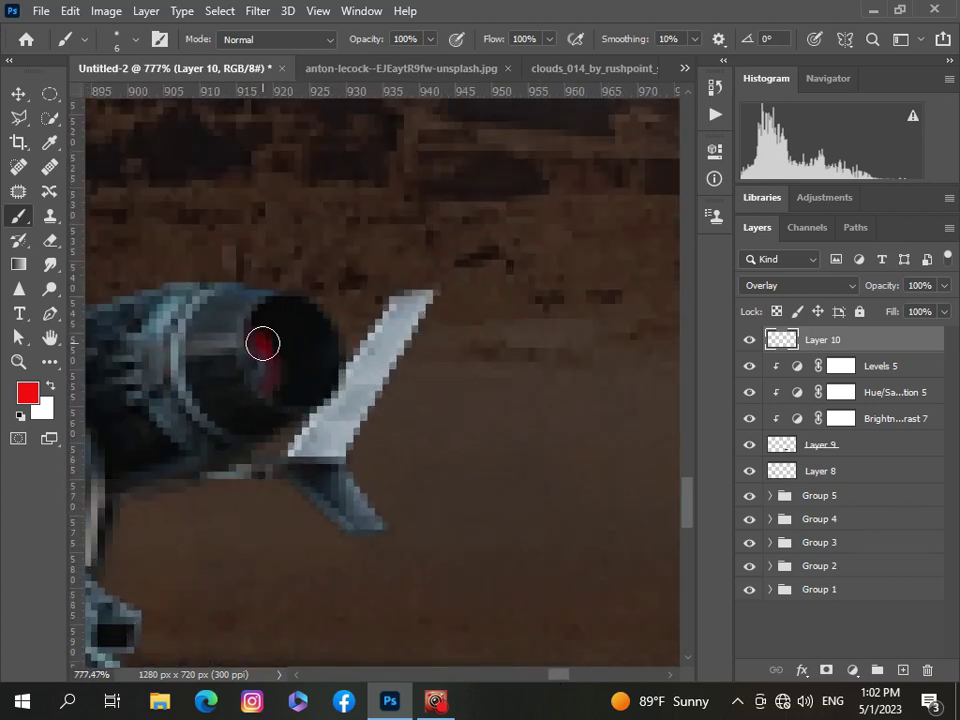
pyautogui.moveTo(263, 343); pyautogui.dragTo(271, 372)
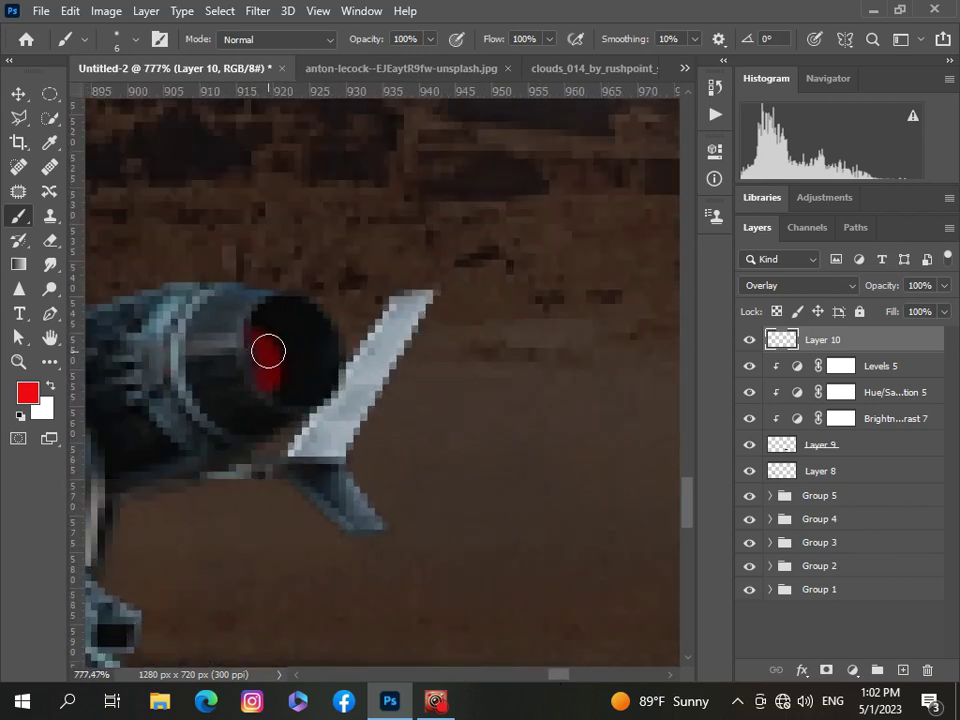
pyautogui.scroll(-8, 270, 368)
pyautogui.scroll(-7, 268, 361)
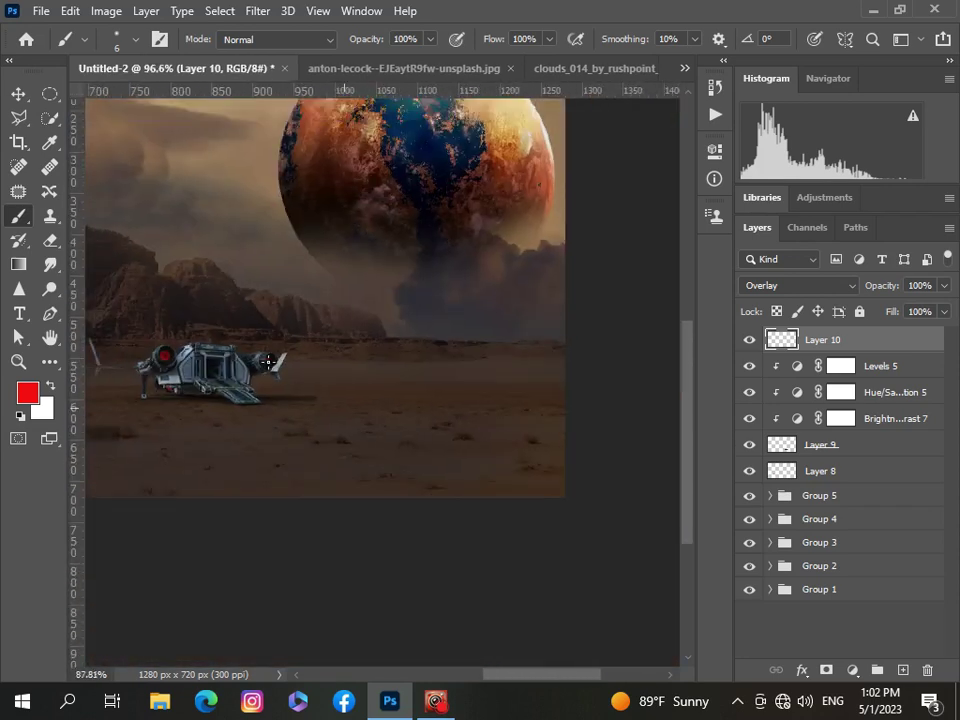
pyautogui.scroll(2, 360, 485)
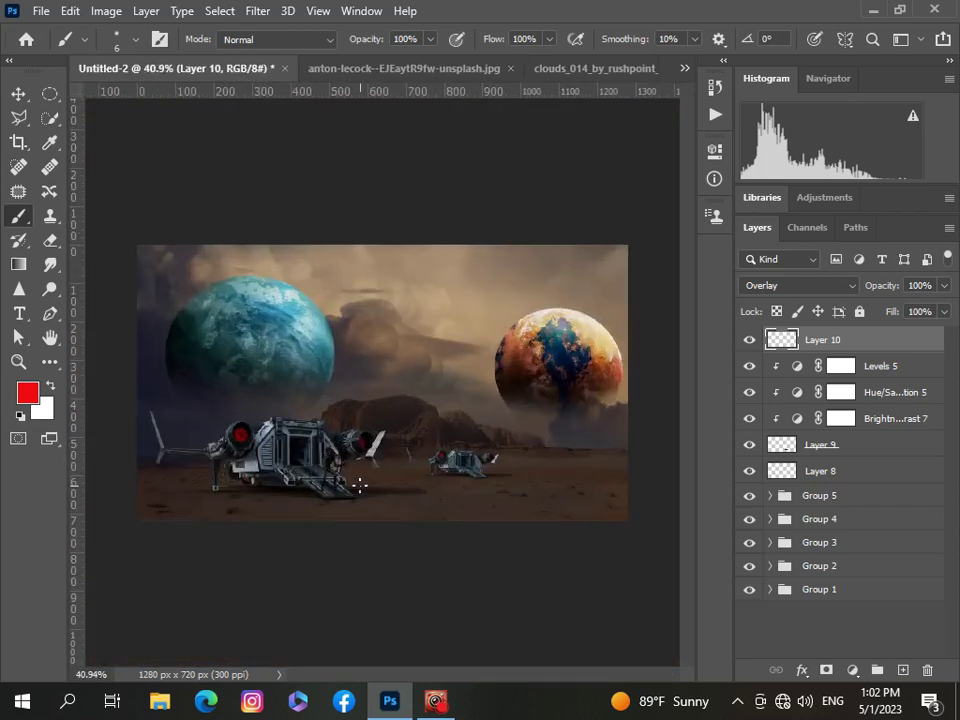
pyautogui.scroll(-3, 360, 485)
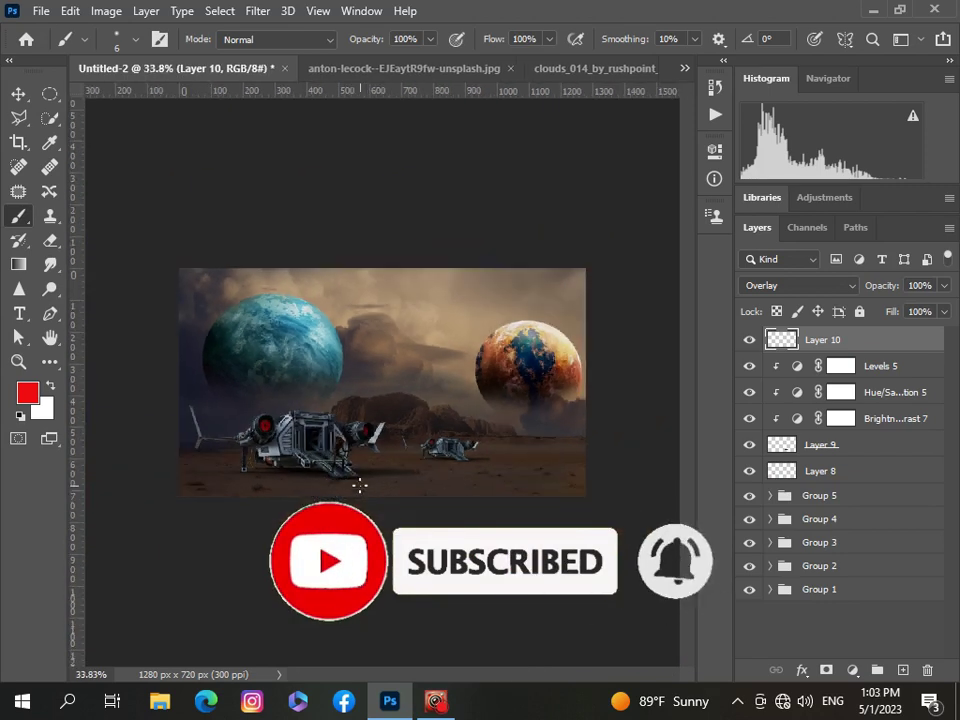
pyautogui.scroll(2, 360, 485)
pyautogui.scroll(-1, 360, 485)
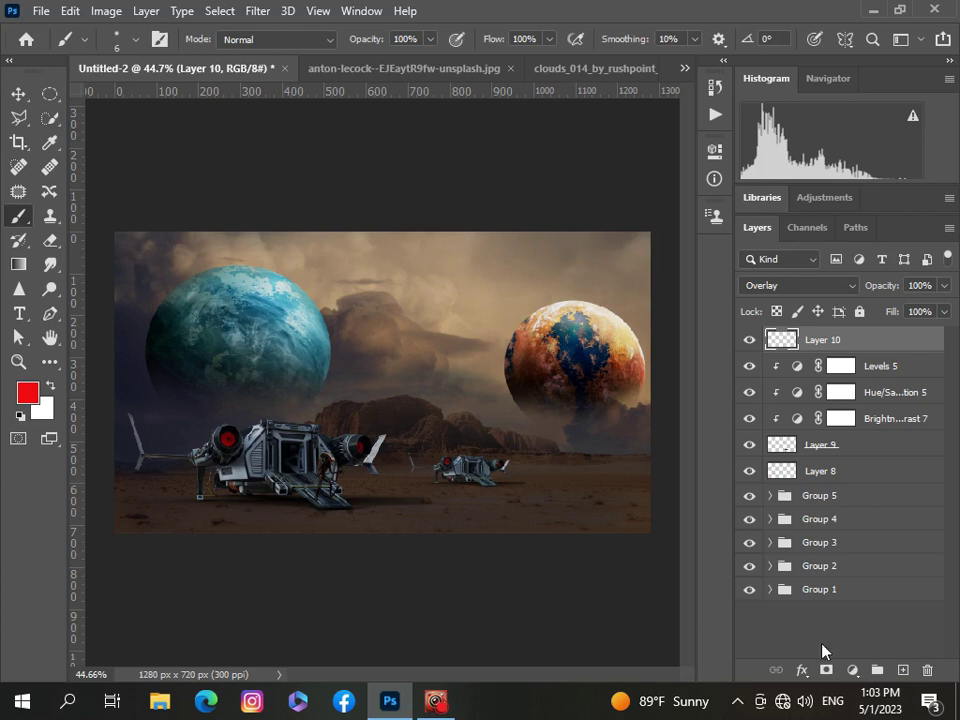
# Create a new layer above all others and set the foreground color to near-black #030303
pyautogui.click(903, 670)
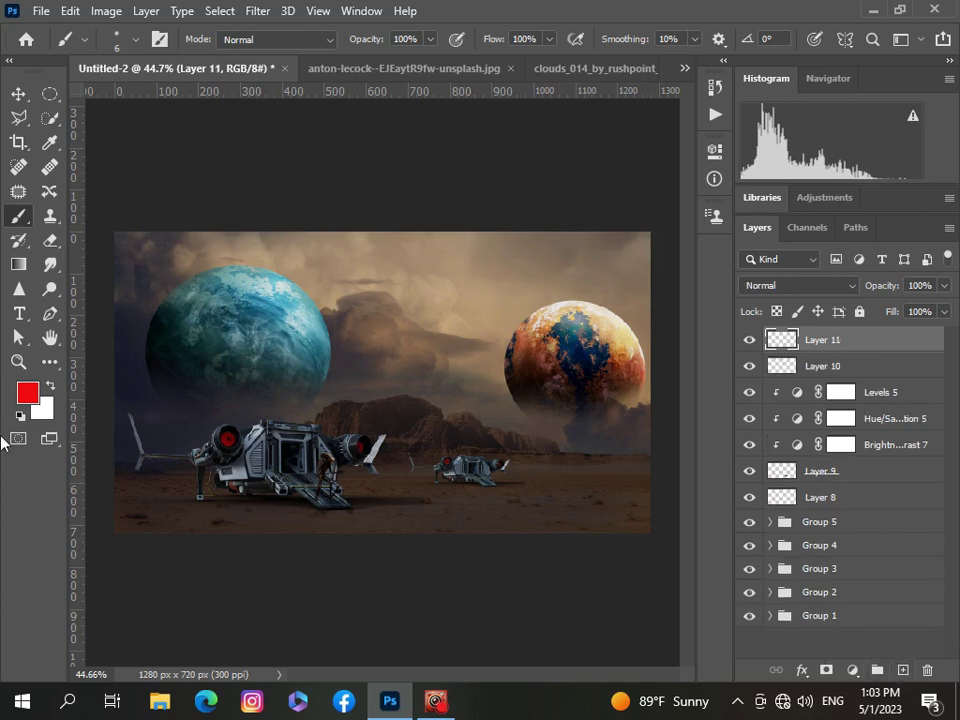
pyautogui.click(27, 396)
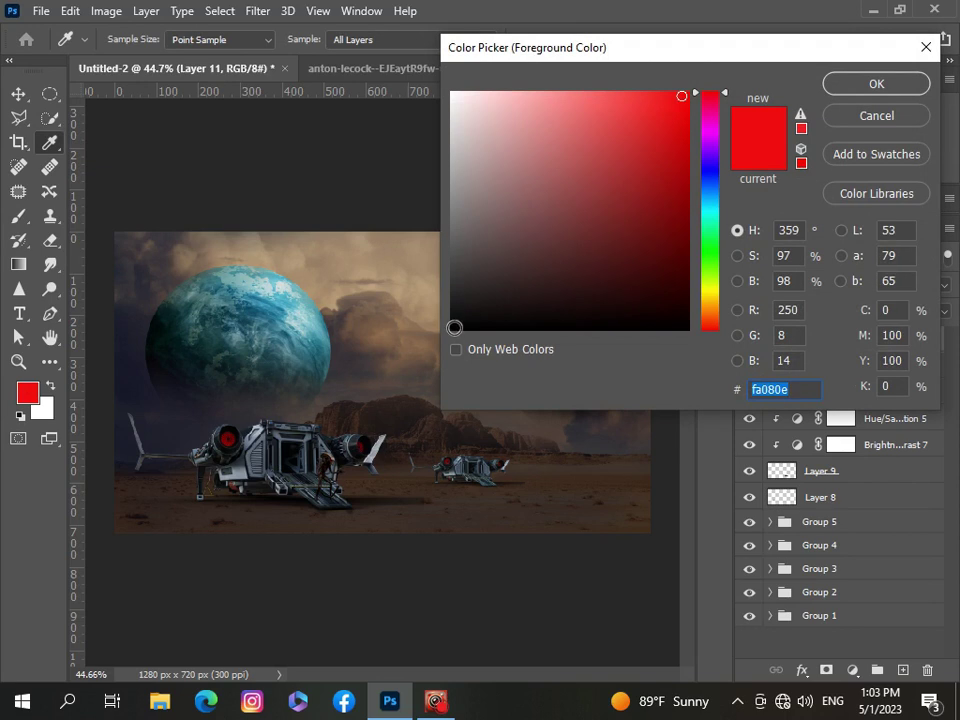
pyautogui.click(454, 327)
pyautogui.click(876, 83)
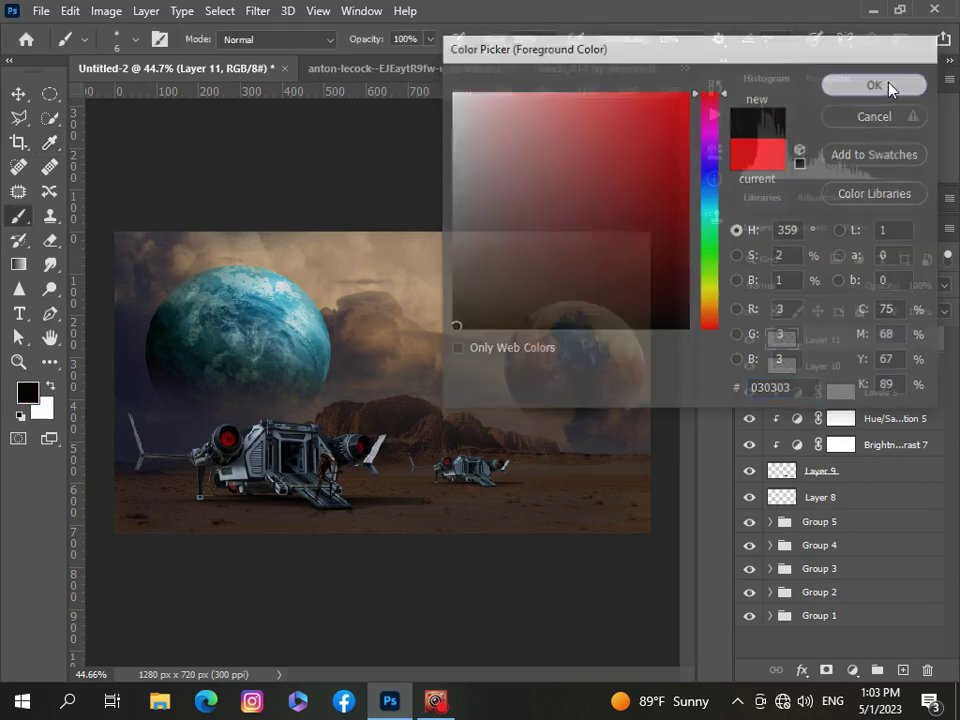
# Darken the sky along the image's top edge using a soft 291 px brush with 0% hardness and 13% opacity
pyautogui.click(136, 41)
pyautogui.moveTo(107, 99); pyautogui.dragTo(200, 101)
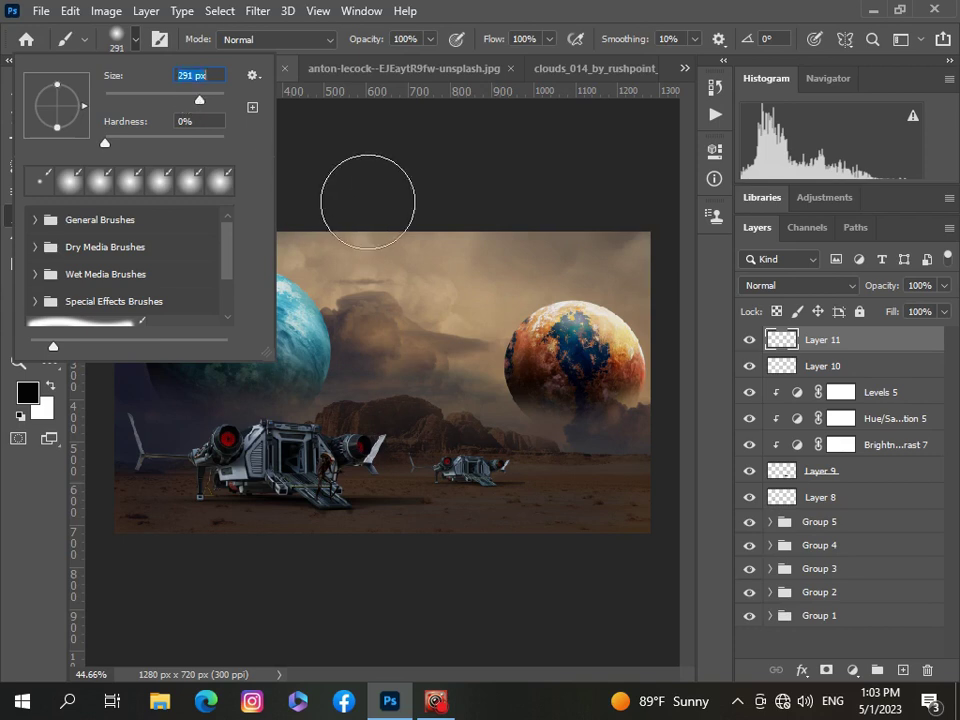
pyautogui.click(363, 184)
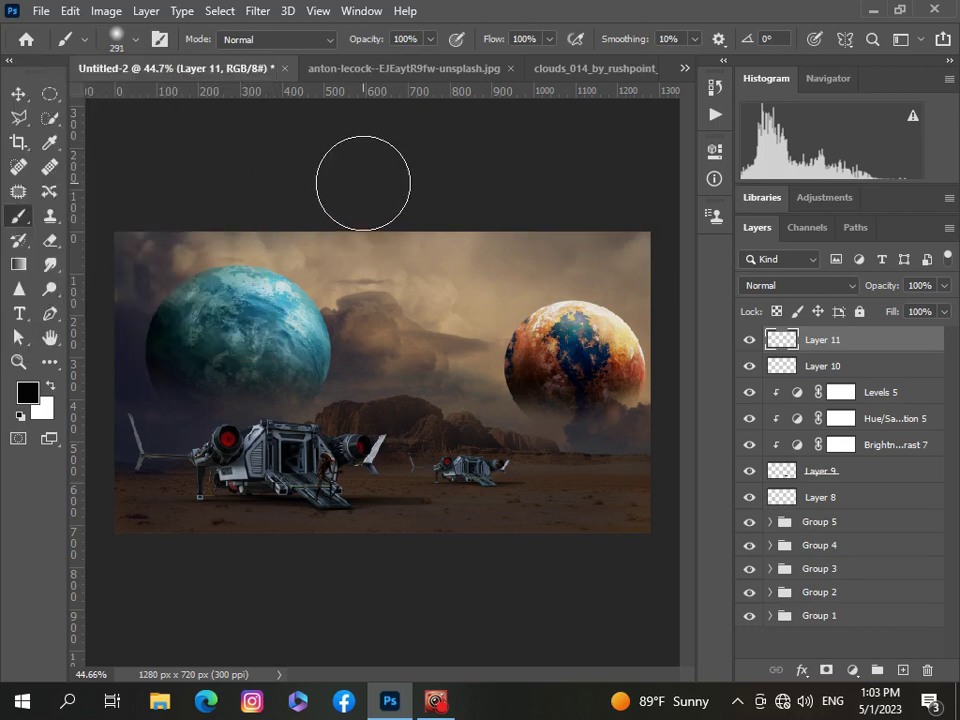
pyautogui.moveTo(427, 43)
pyautogui.mouseDown()
pyautogui.moveTo(422, 62)
pyautogui.moveTo(360, 66)
pyautogui.moveTo(353, 148)
pyautogui.mouseUp()
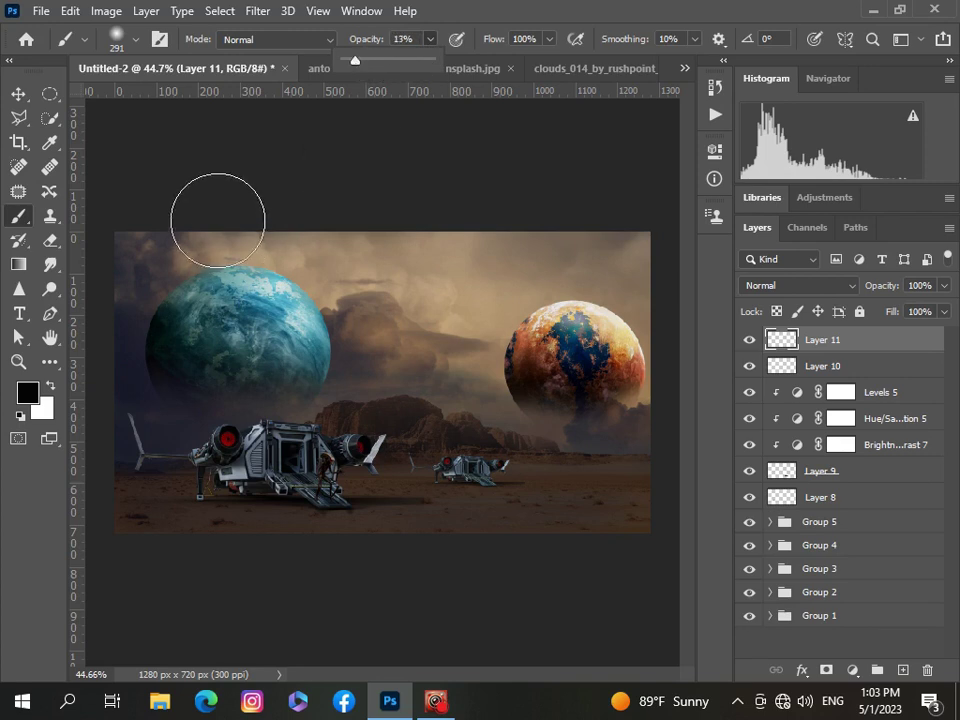
pyautogui.click(230, 211)
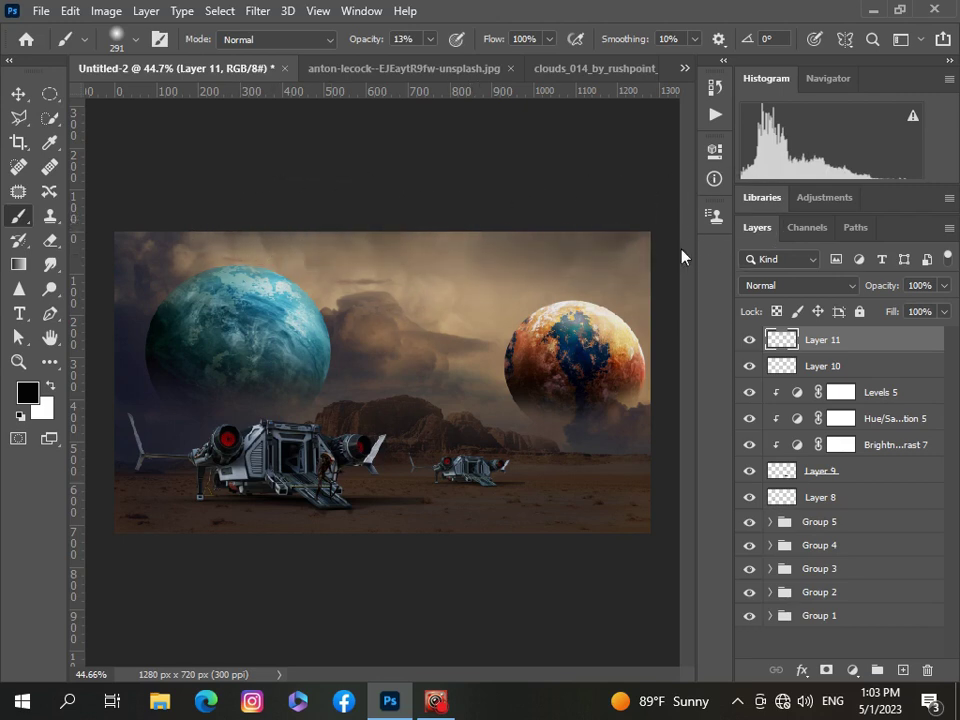
pyautogui.scroll(-3, 471, 396)
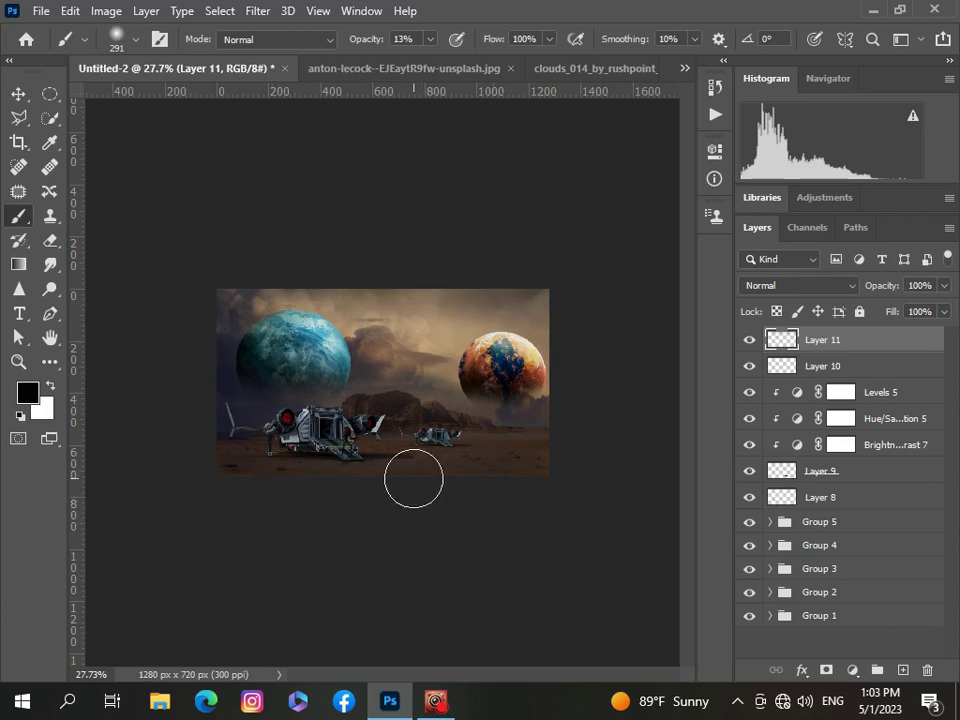
pyautogui.scroll(2, 414, 479)
pyautogui.scroll(-1, 413, 478)
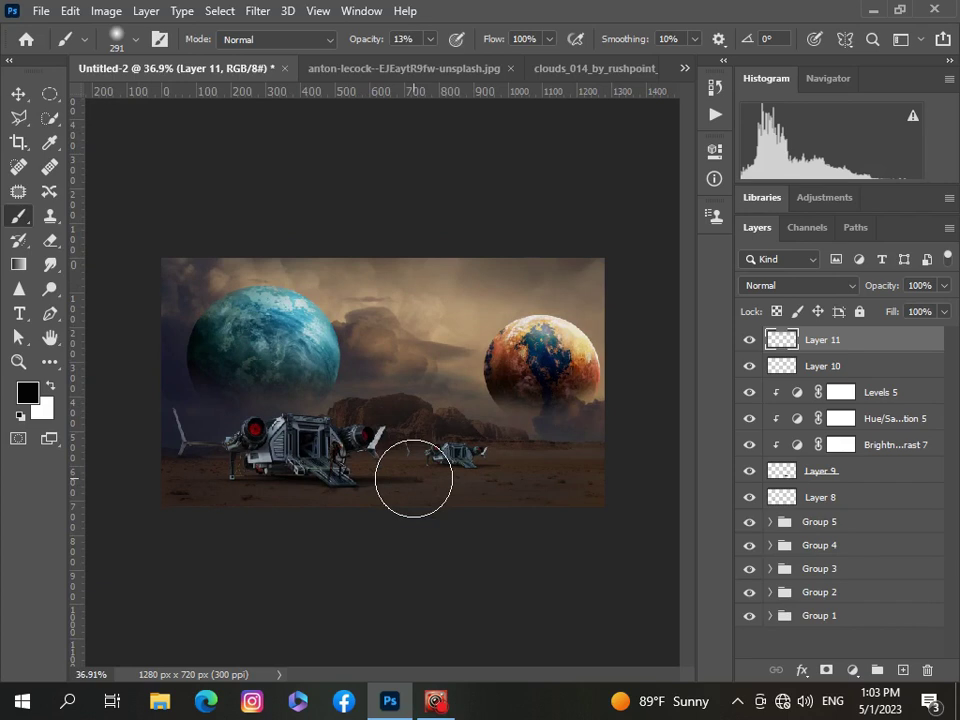
pyautogui.scroll(-1, 414, 479)
pyautogui.scroll(1, 414, 479)
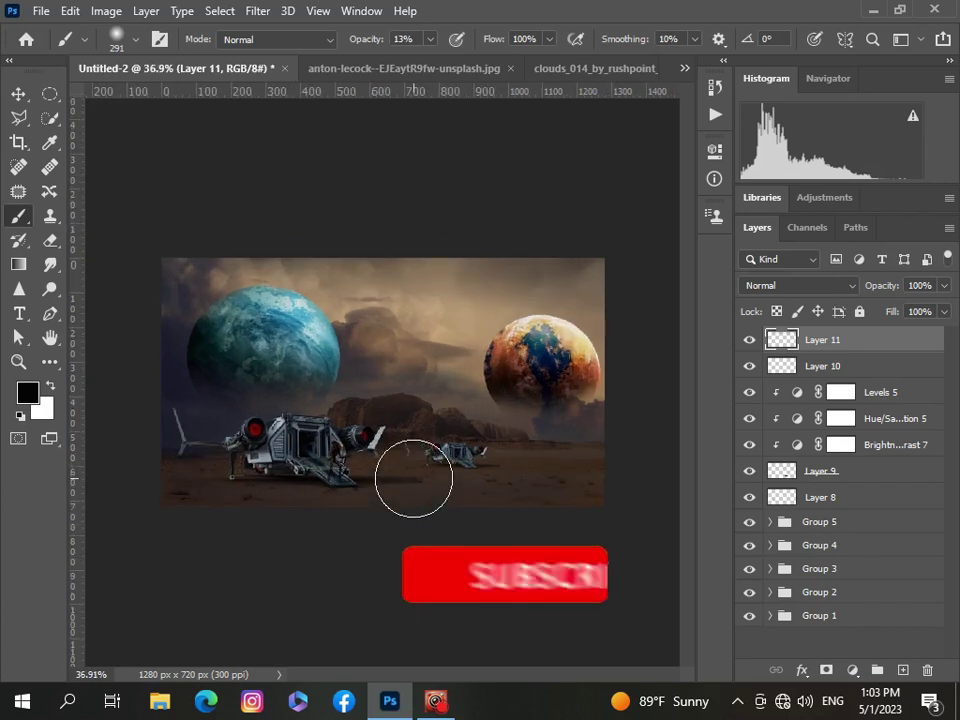